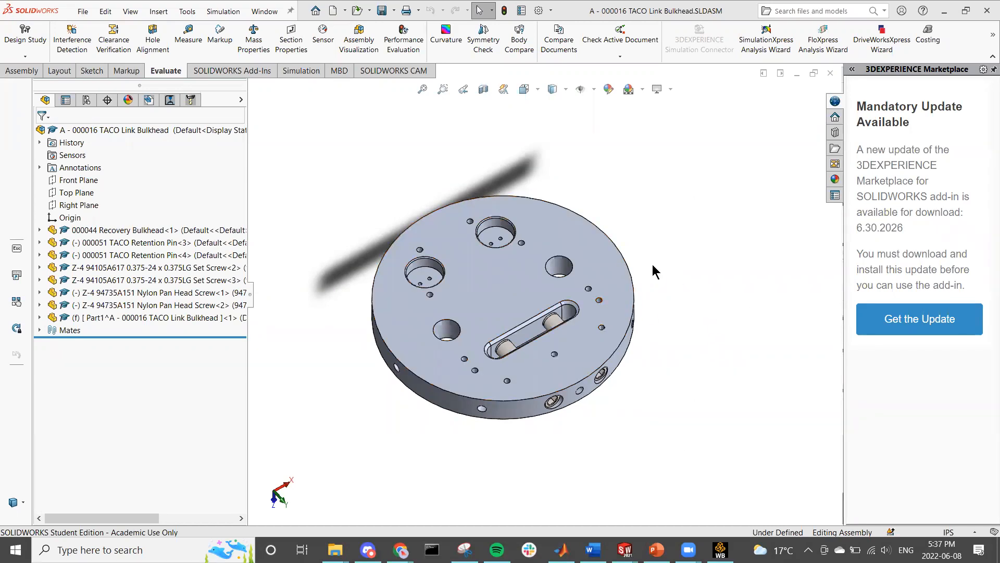
# - Examine the TACO Link Bulkhead assembly's slot, holes and rim screws from several angles
pyautogui.scroll(-6, 480, 336)
pyautogui.scroll(3, 481, 337)
pyautogui.moveTo(483, 334); pyautogui.dragTo(490, 294, button='middle')
pyautogui.scroll(-2, 497, 297)
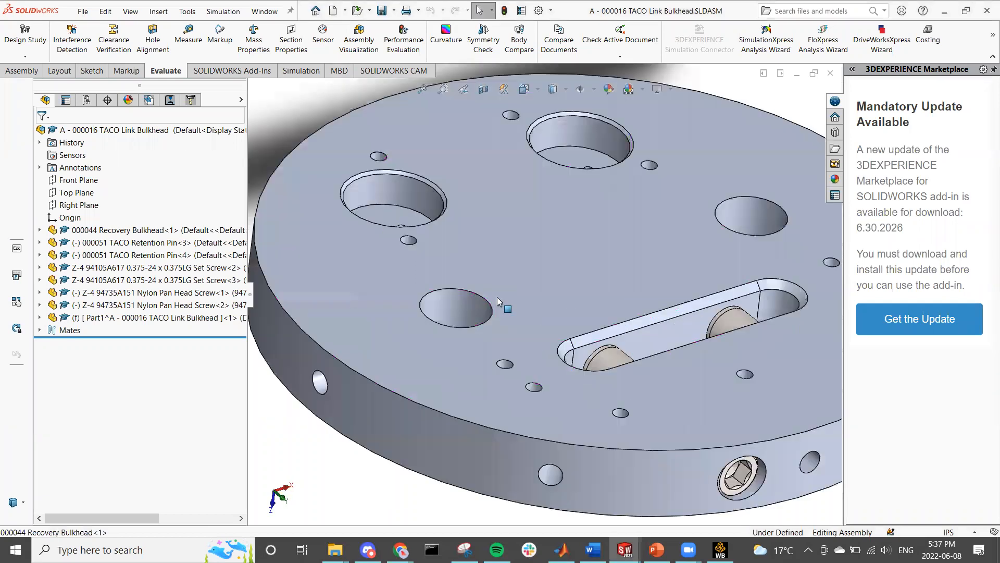
pyautogui.scroll(3, 498, 297)
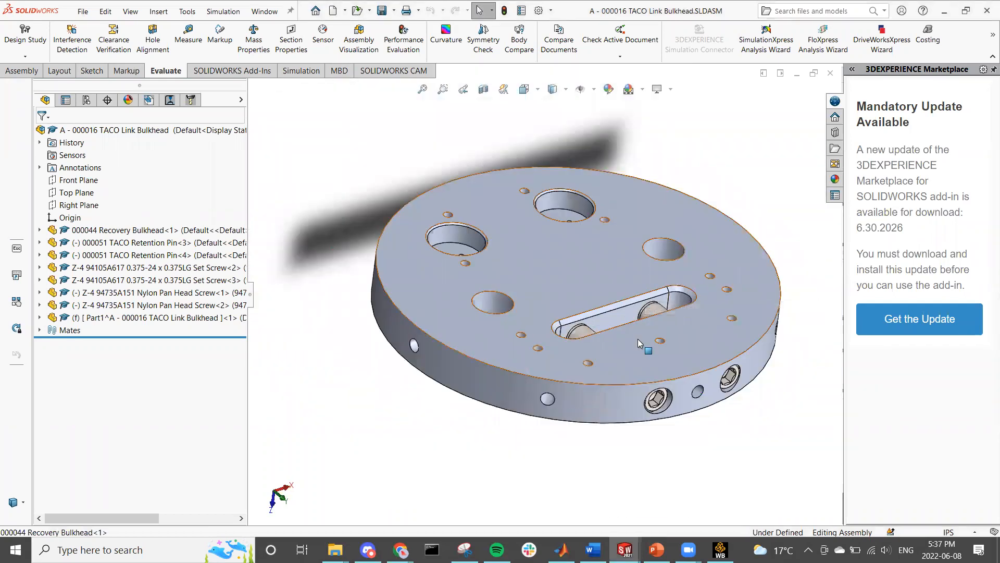
pyautogui.scroll(2, 651, 341)
pyautogui.scroll(-2, 665, 341)
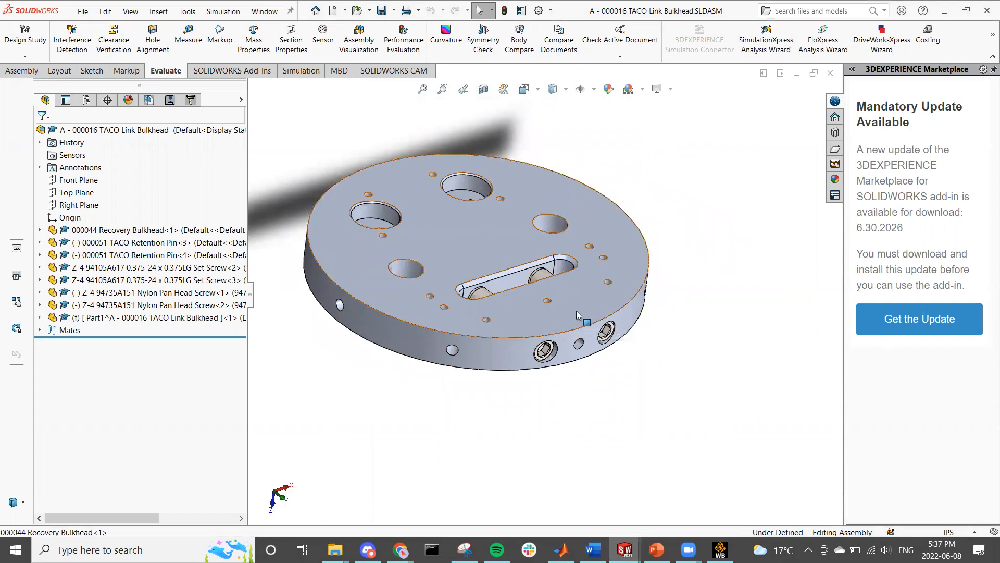
# - Switch to the Bulkhead_modified assembly and inspect the pin holes in the rim and the slot in the top face
pyautogui.click(339, 547)
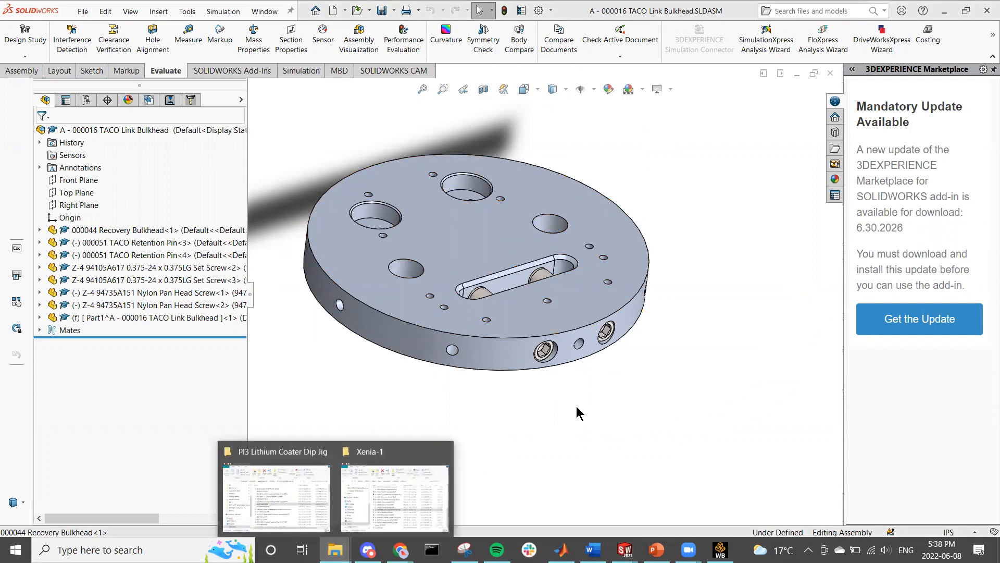
pyautogui.hotkey('ctrl', 'Tab')
pyautogui.click(583, 256)
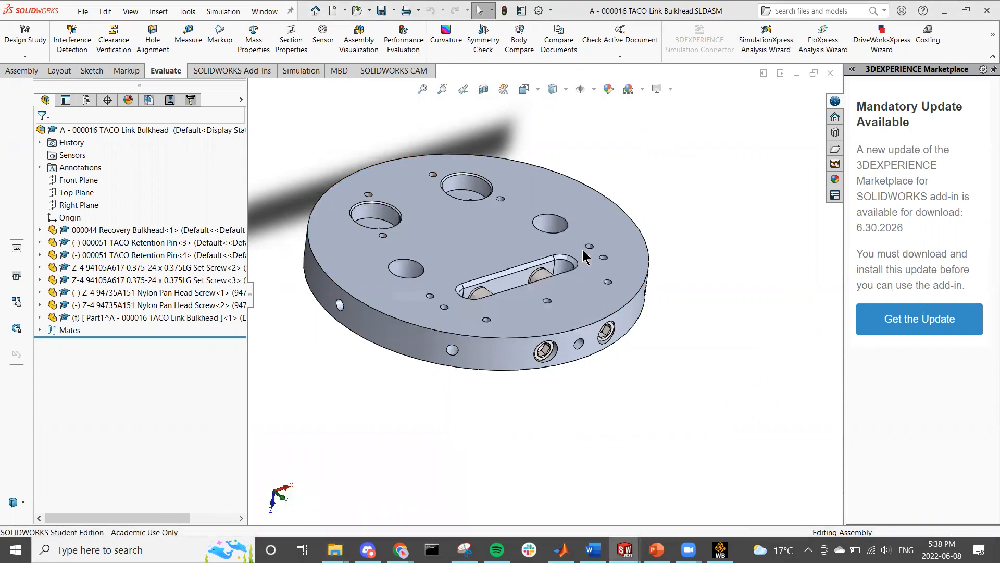
pyautogui.moveTo(533, 306); pyautogui.dragTo(583, 204, button='middle')
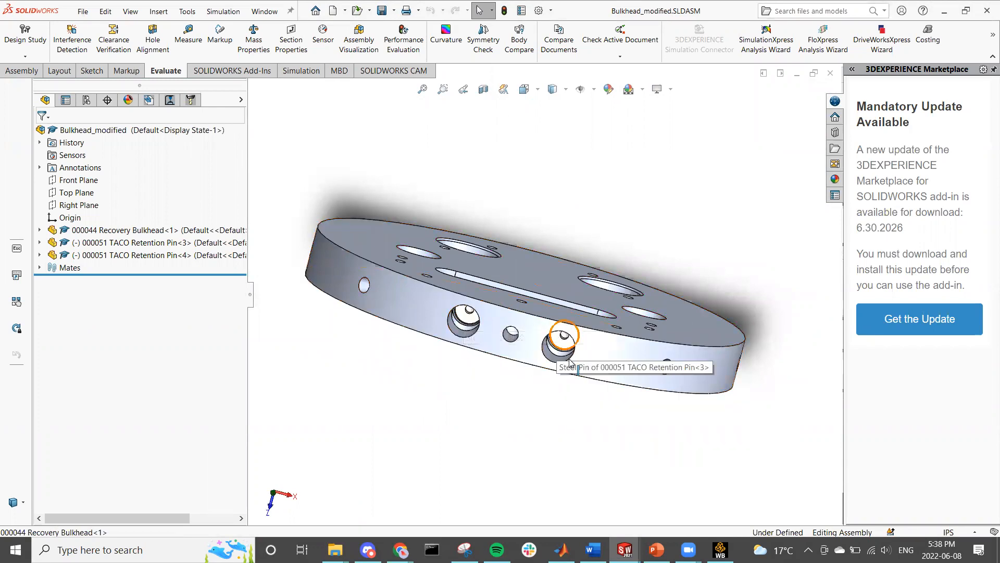
pyautogui.moveTo(540, 386); pyautogui.dragTo(492, 427, button='middle')
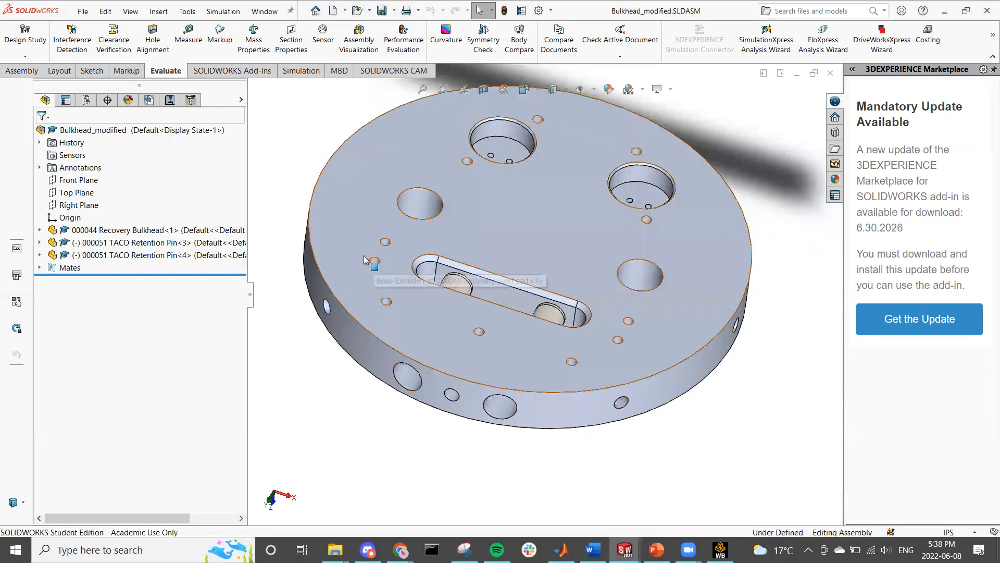
# - Highlight the Recovery Bulkhead and each of the two TACO Retention Pins in turn to identify the modified assembly's components
pyautogui.click(176, 232)
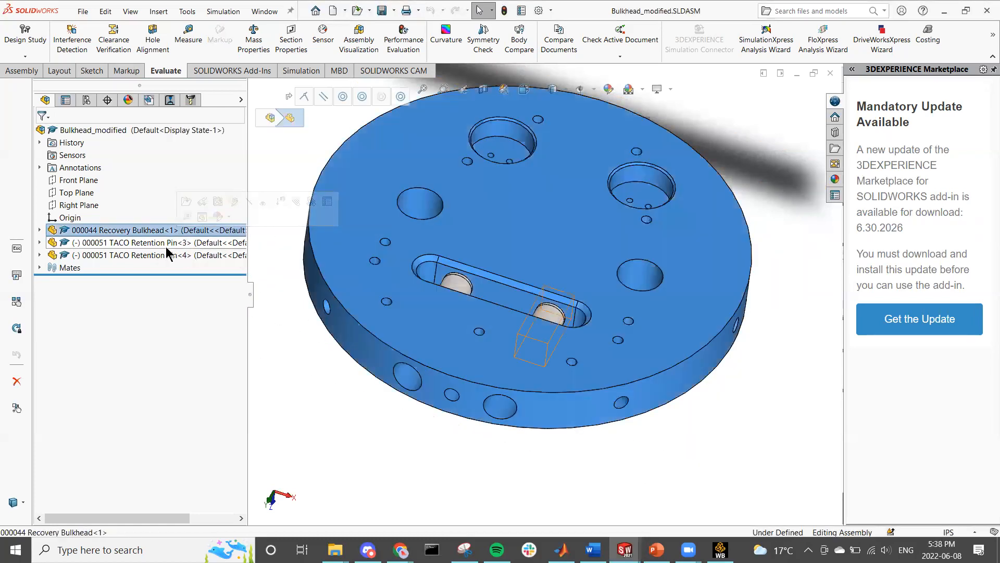
pyautogui.click(167, 242)
pyautogui.click(167, 256)
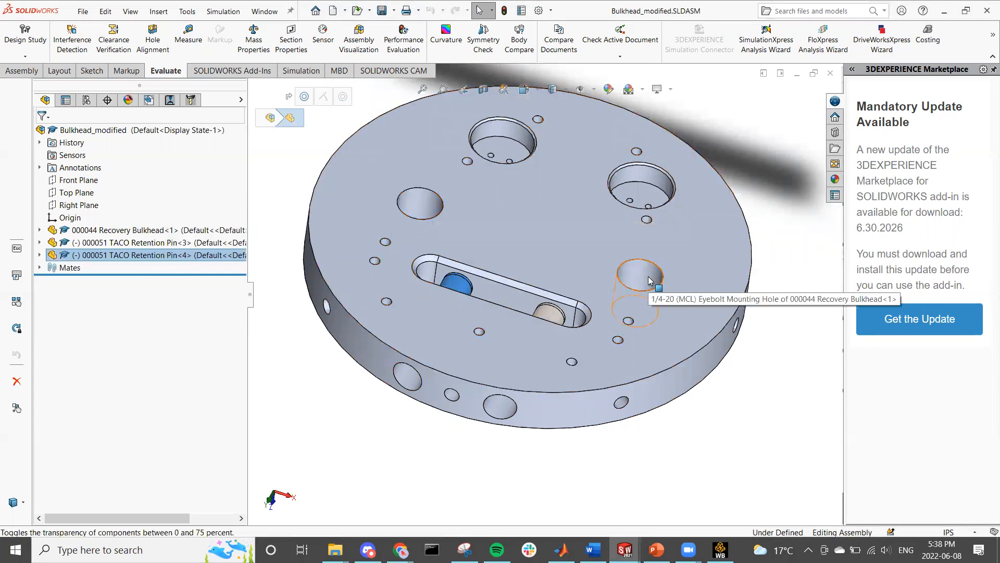
pyautogui.scroll(4, 648, 281)
pyautogui.moveTo(649, 282)
pyautogui.mouseDown(button='middle')
pyautogui.moveTo(628, 364)
pyautogui.moveTo(653, 294)
pyautogui.mouseUp(button='middle')
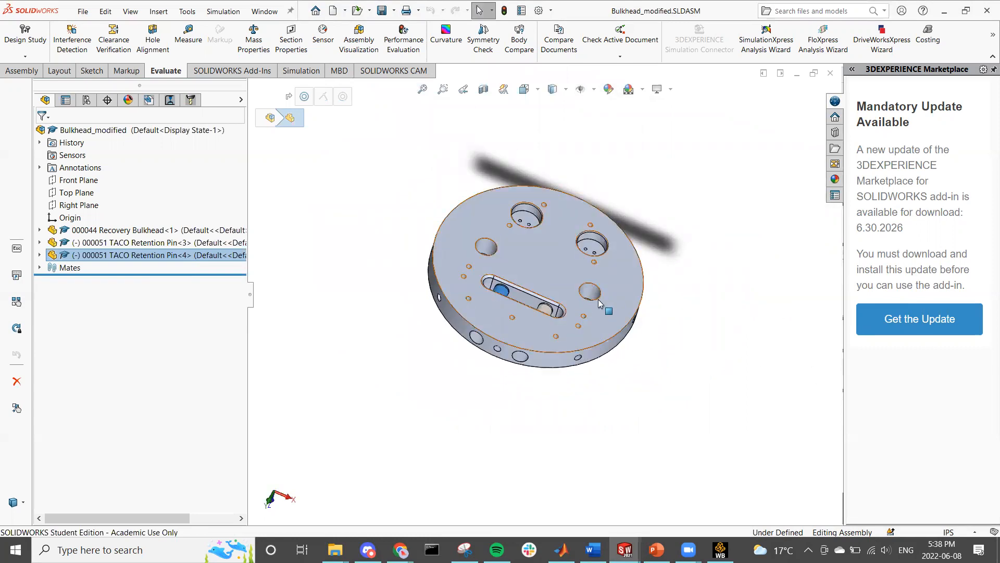
pyautogui.click(700, 359)
# - Return to the TACO Link Bulkhead assembly and highlight its two set screws and two nylon pan head screws together
pyautogui.hotkey('ctrl', 'Tab')
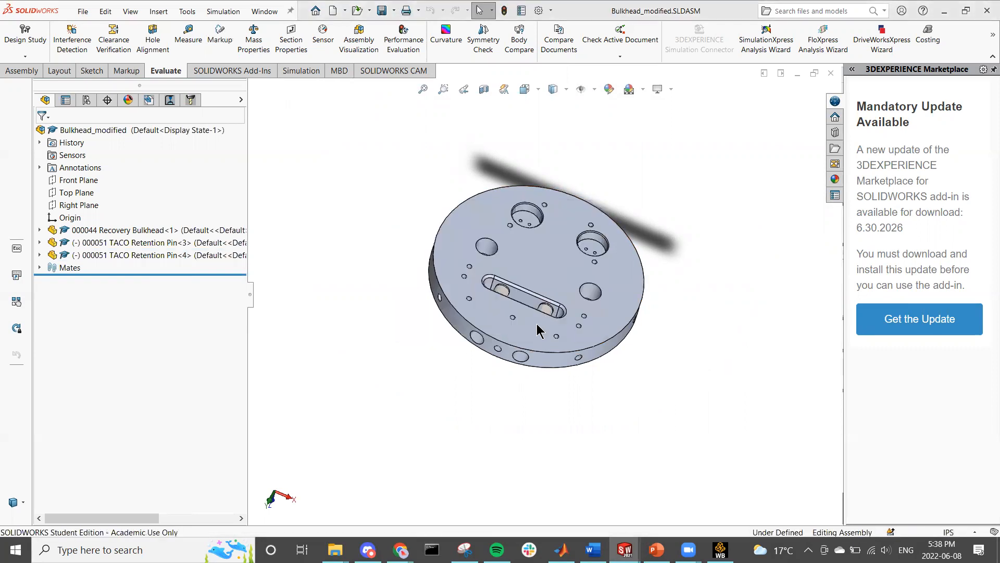
pyautogui.scroll(-5, 560, 350)
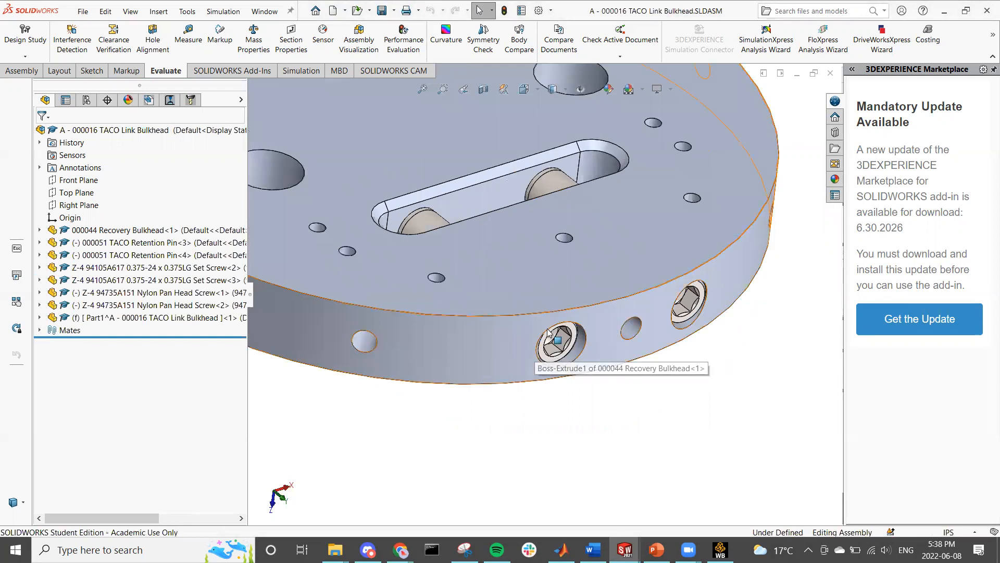
pyautogui.scroll(5, 559, 354)
pyautogui.moveTo(560, 354); pyautogui.dragTo(547, 412, button='middle')
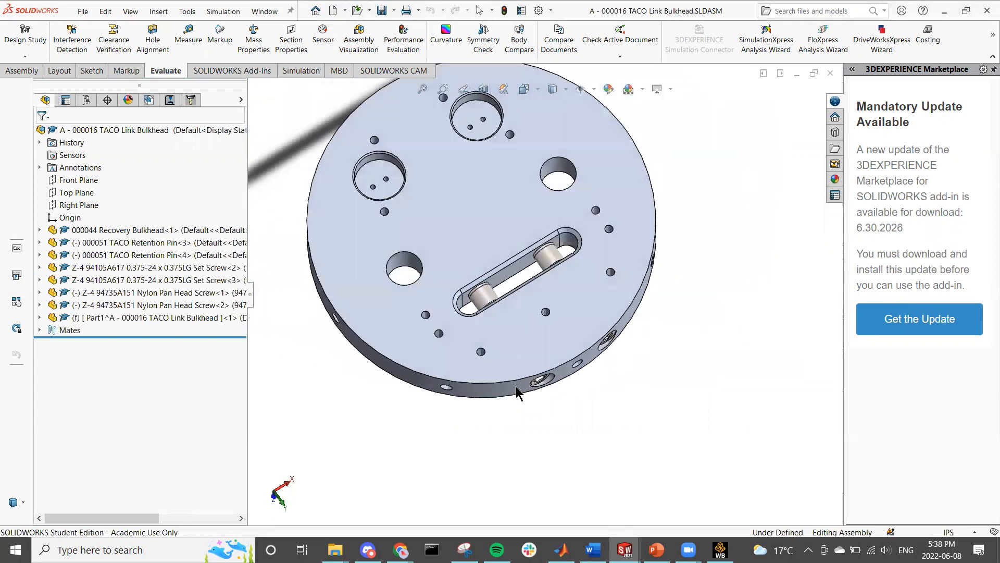
pyautogui.click(138, 280)
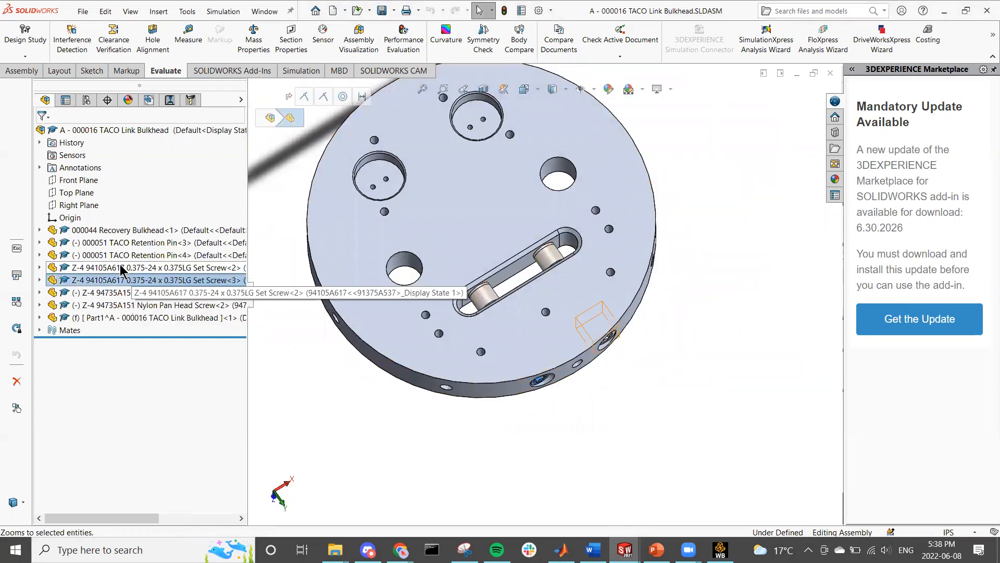
pyautogui.keyDown('ctrl'); pyautogui.click(121, 267); pyautogui.keyUp('ctrl')
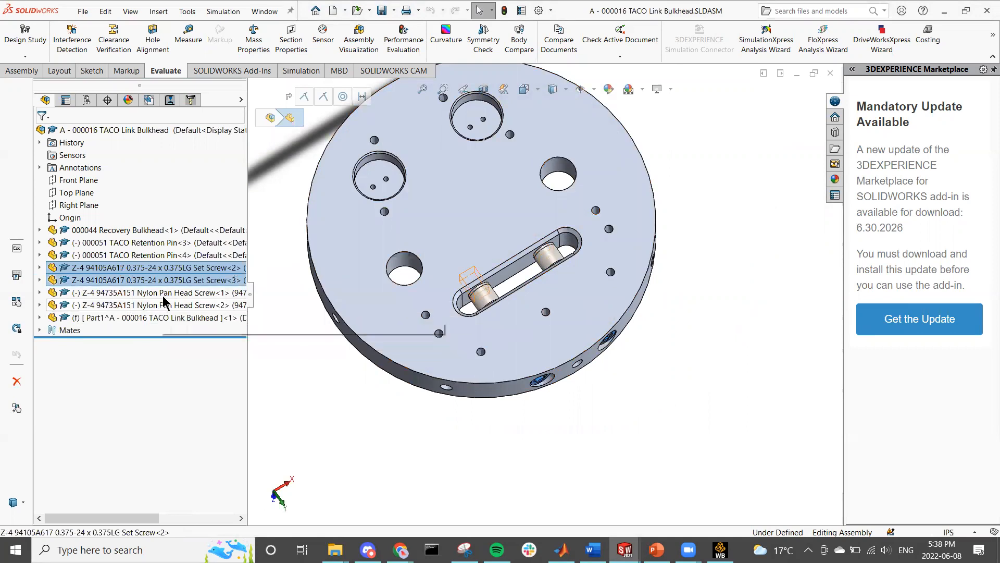
pyautogui.keyDown('ctrl'); pyautogui.click(182, 292); pyautogui.keyUp('ctrl')
pyautogui.keyDown('ctrl'); pyautogui.click(185, 305); pyautogui.keyUp('ctrl')
pyautogui.moveTo(342, 362); pyautogui.dragTo(412, 240, button='middle')
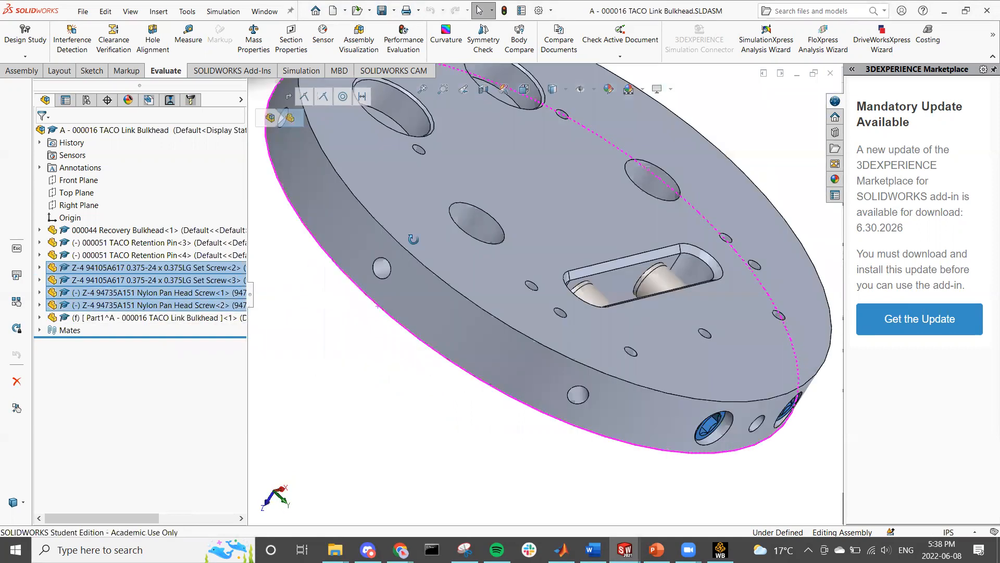
pyautogui.scroll(-5, 412, 240)
pyautogui.scroll(6, 357, 383)
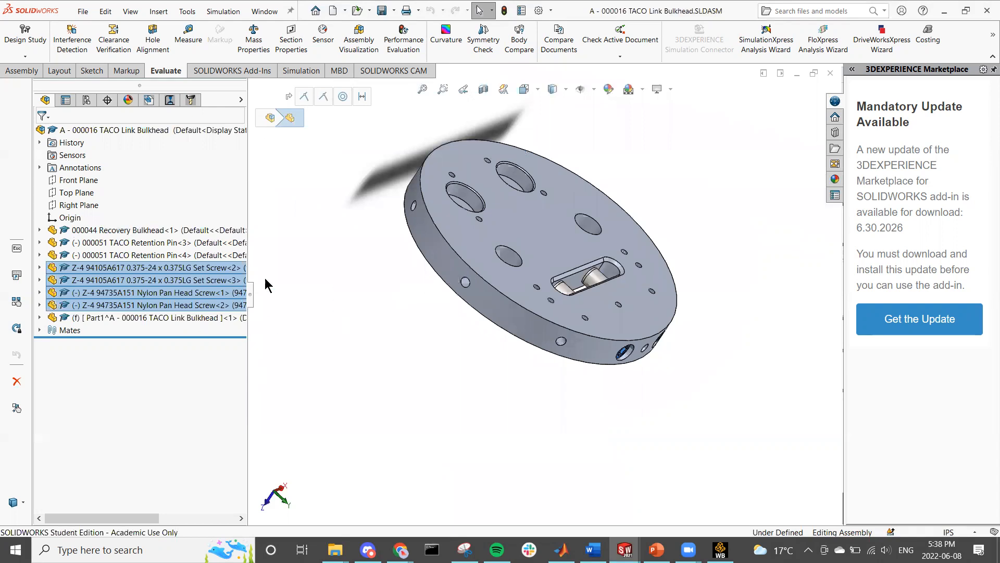
pyautogui.moveTo(613, 336); pyautogui.dragTo(290, 424, button='middle')
pyautogui.click(438, 433)
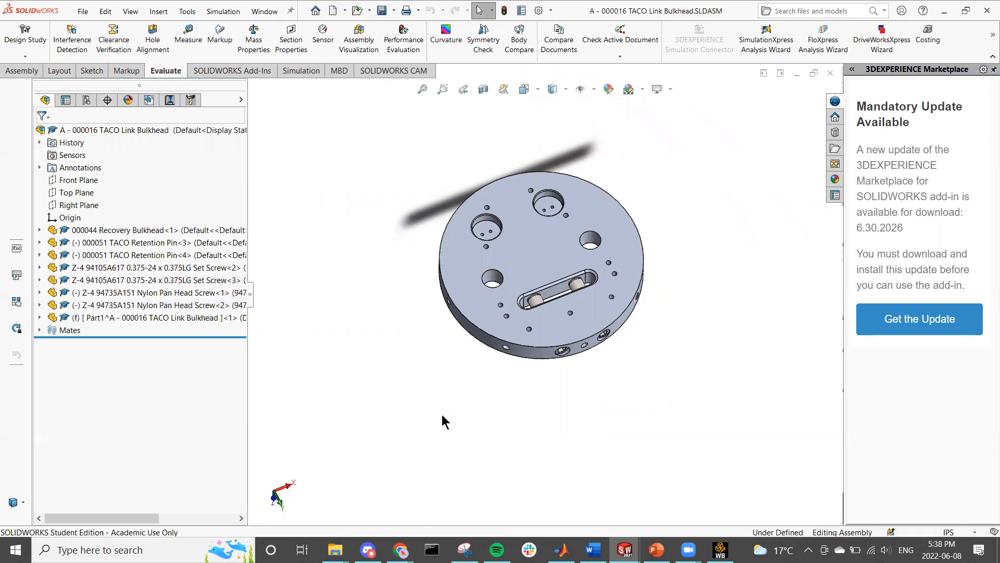
# - Examine the 0.375-24 set screws in the bulkhead's rim up close, including their hex sockets
pyautogui.scroll(-5, 572, 372)
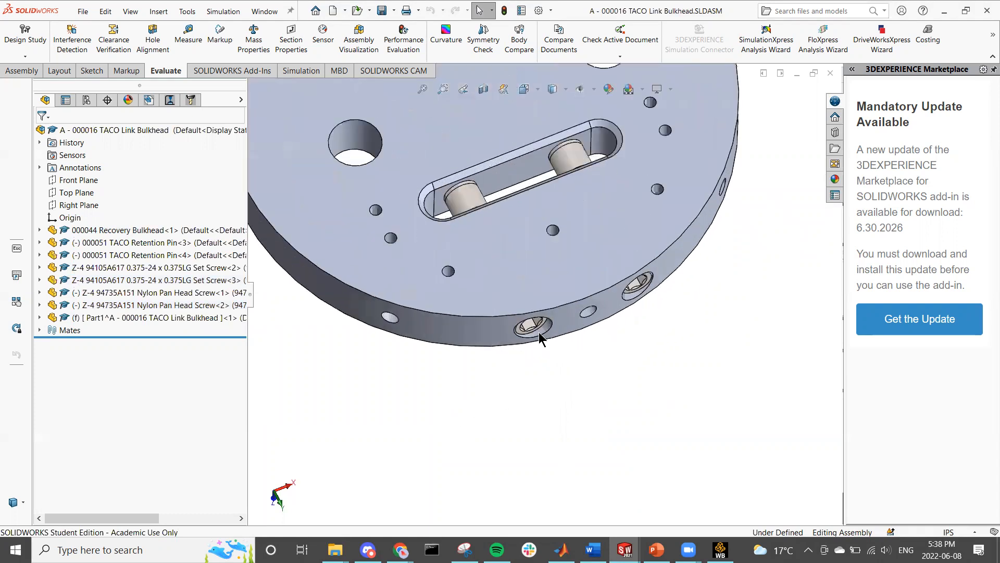
pyautogui.hotkey('ctrl', '5')
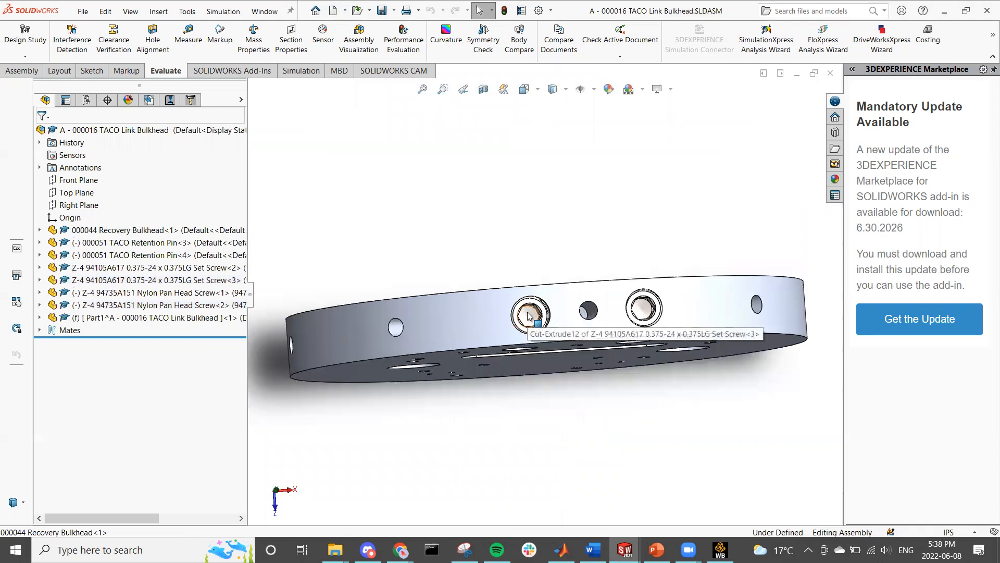
pyautogui.scroll(-2, 528, 316)
pyautogui.moveTo(527, 316); pyautogui.dragTo(538, 362, button='middle')
pyautogui.scroll(-2, 556, 312)
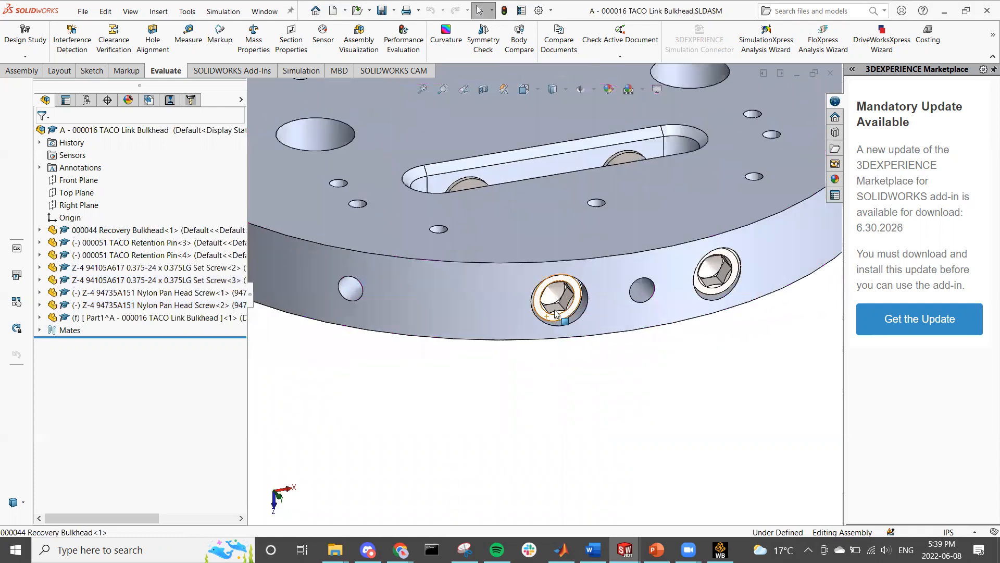
pyautogui.scroll(-2, 557, 312)
pyautogui.click(526, 312)
pyautogui.scroll(-1, 526, 311)
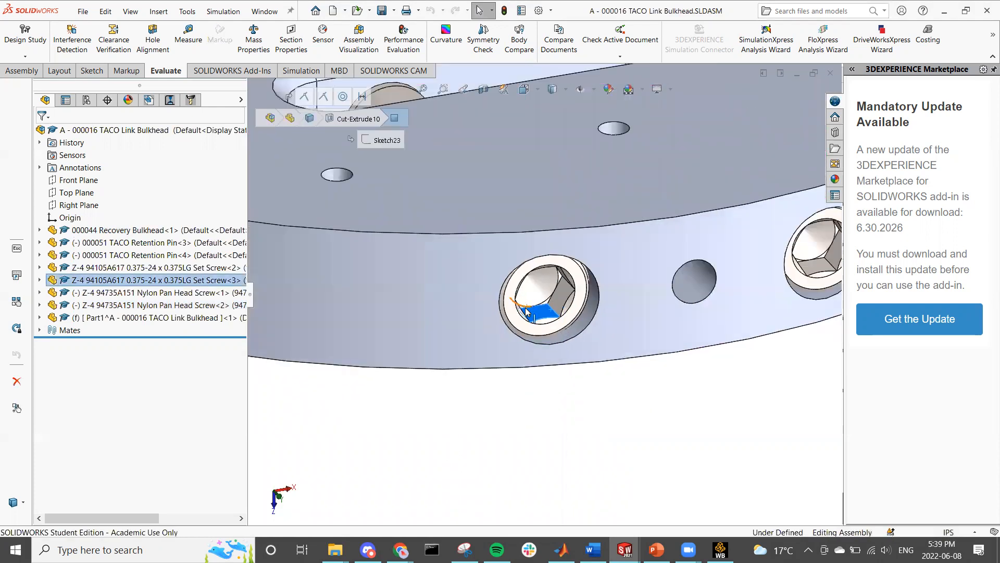
pyautogui.scroll(5, 526, 311)
pyautogui.press('Escape')
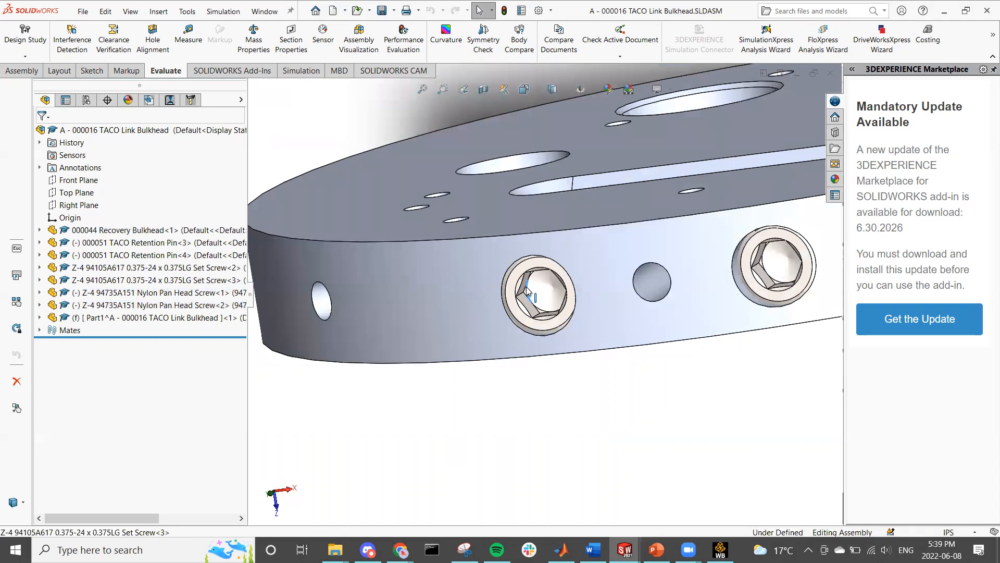
pyautogui.click(527, 290)
pyautogui.scroll(4, 527, 290)
pyautogui.moveTo(527, 289); pyautogui.dragTo(569, 313, button='middle')
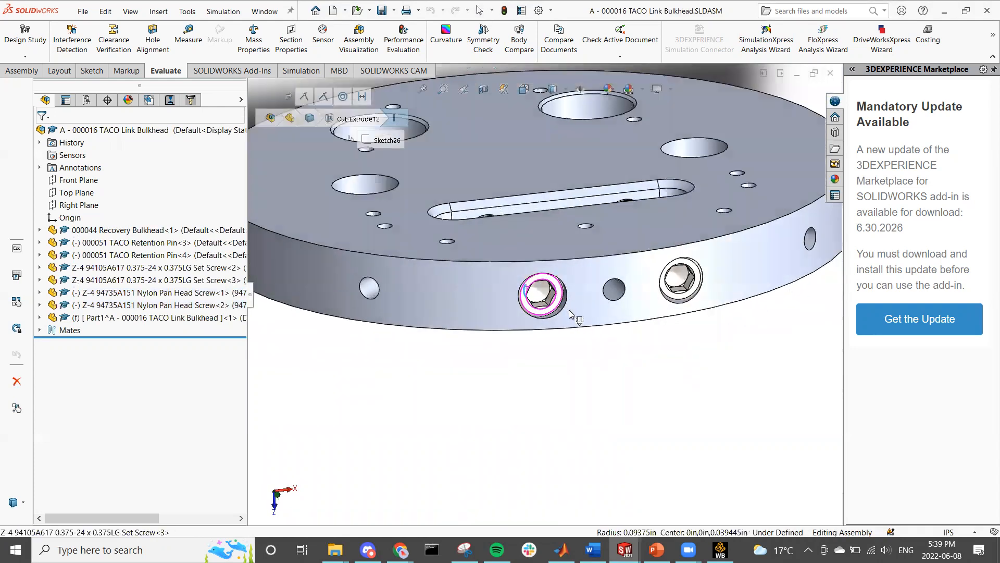
pyautogui.scroll(5, 571, 357)
pyautogui.click(577, 363)
pyautogui.scroll(-3, 545, 282)
pyautogui.moveTo(545, 282); pyautogui.dragTo(545, 324, button='middle')
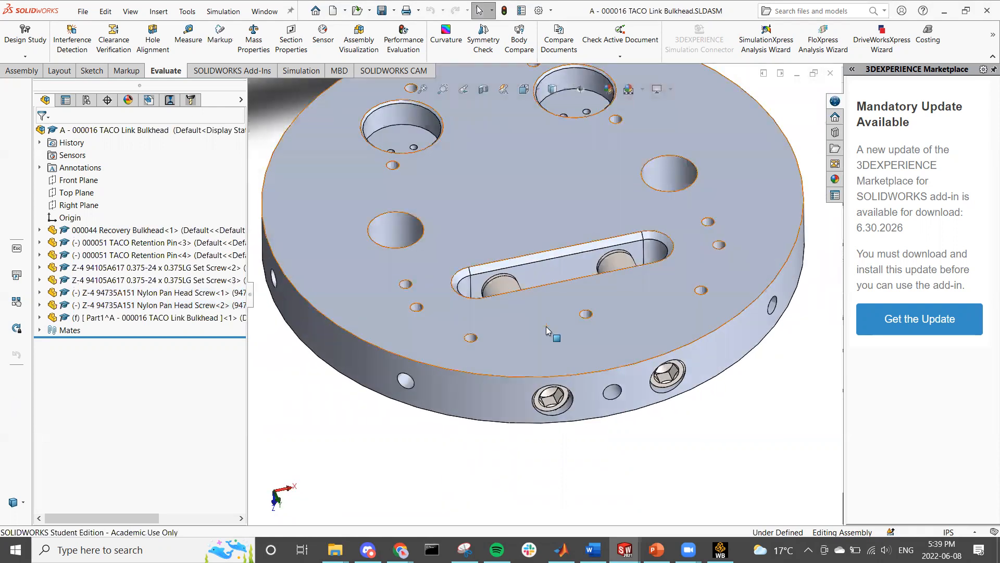
# - Highlight a retention pin in the slot and each of the two nylon pan head screws to identify them
pyautogui.click(504, 293)
pyautogui.click(503, 292)
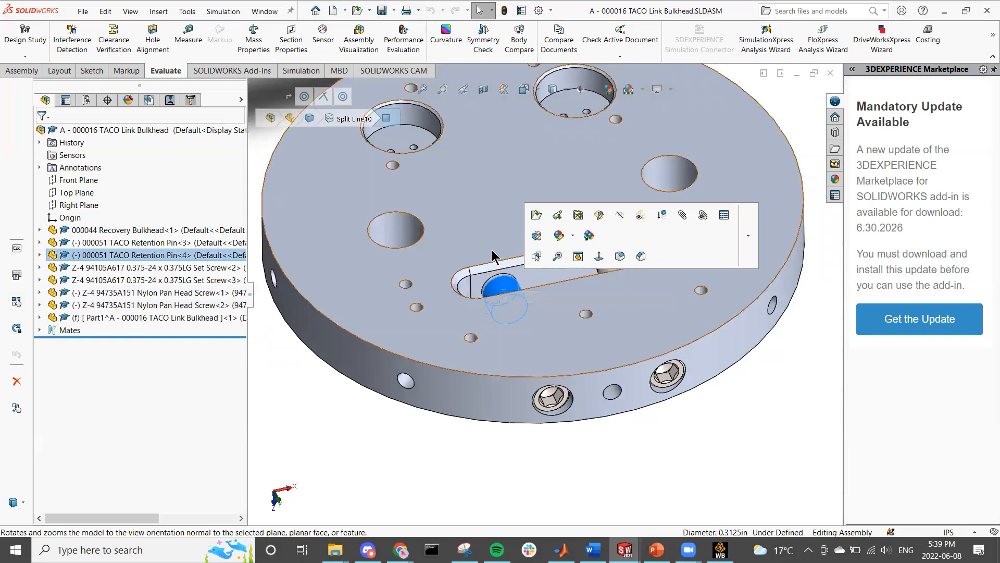
pyautogui.press('f')
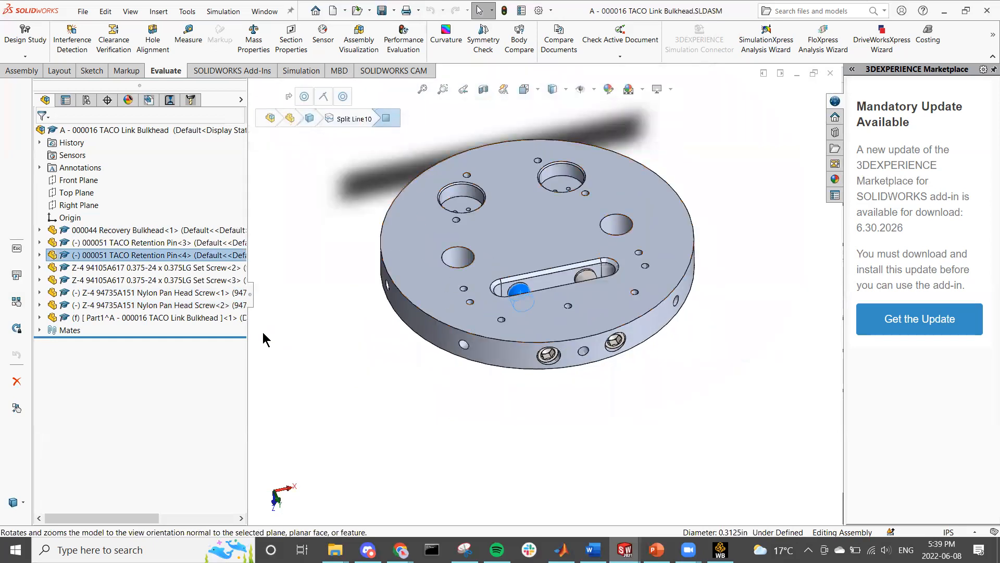
pyautogui.click(193, 305)
pyautogui.click(190, 293)
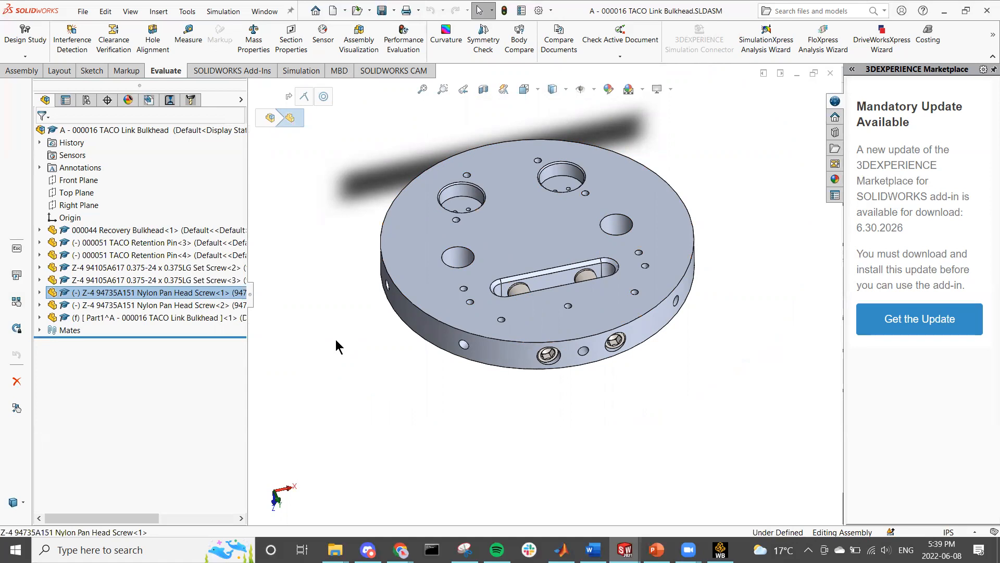
# - Inspect how one set screw sits in its rim hole and look through its hex socket for the nylon screw
pyautogui.scroll(-5, 542, 297)
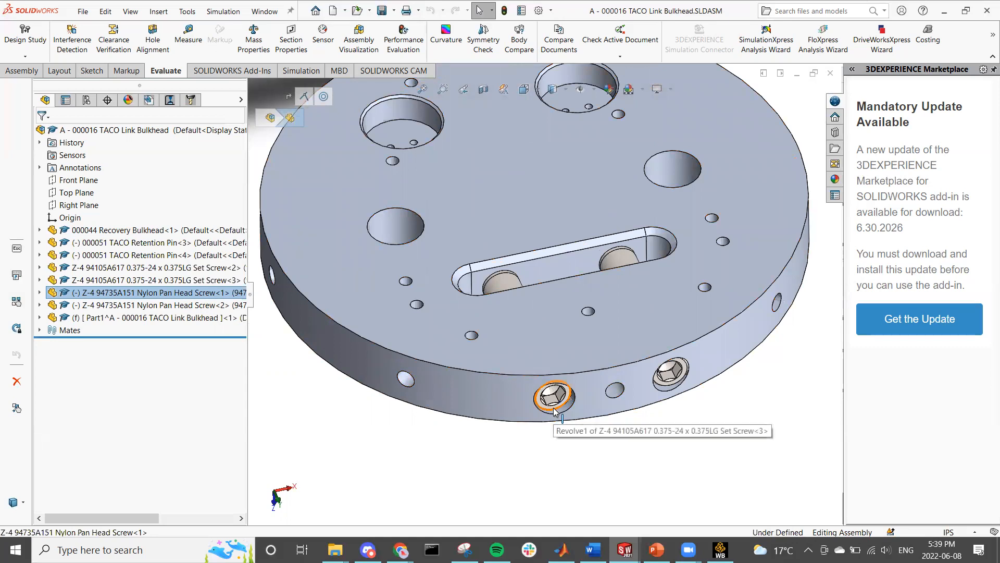
pyautogui.moveTo(555, 412); pyautogui.dragTo(598, 321, button='middle')
pyautogui.scroll(-2, 545, 359)
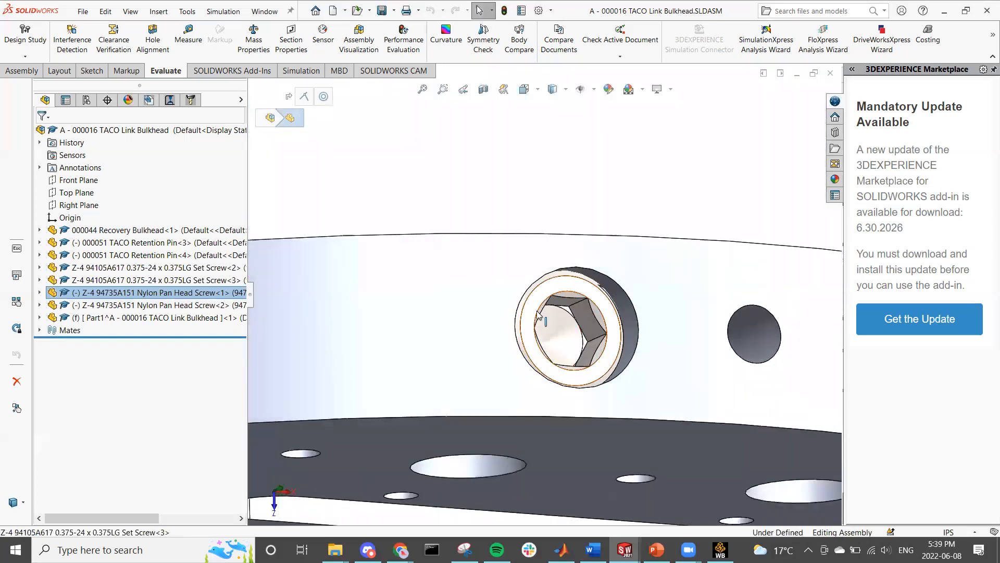
pyautogui.click(586, 328)
pyautogui.scroll(3, 586, 328)
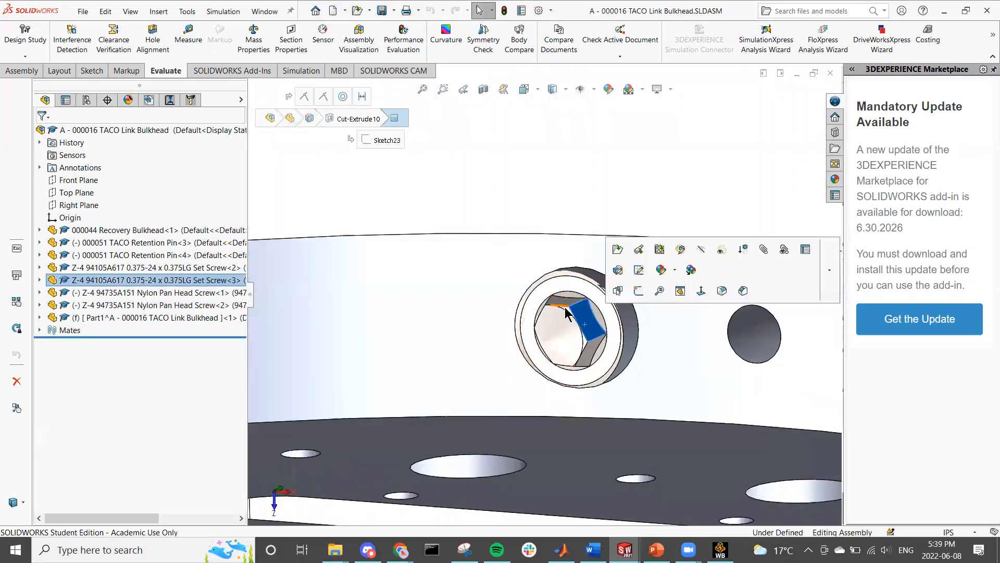
pyautogui.scroll(3, 568, 338)
pyautogui.scroll(5, 567, 339)
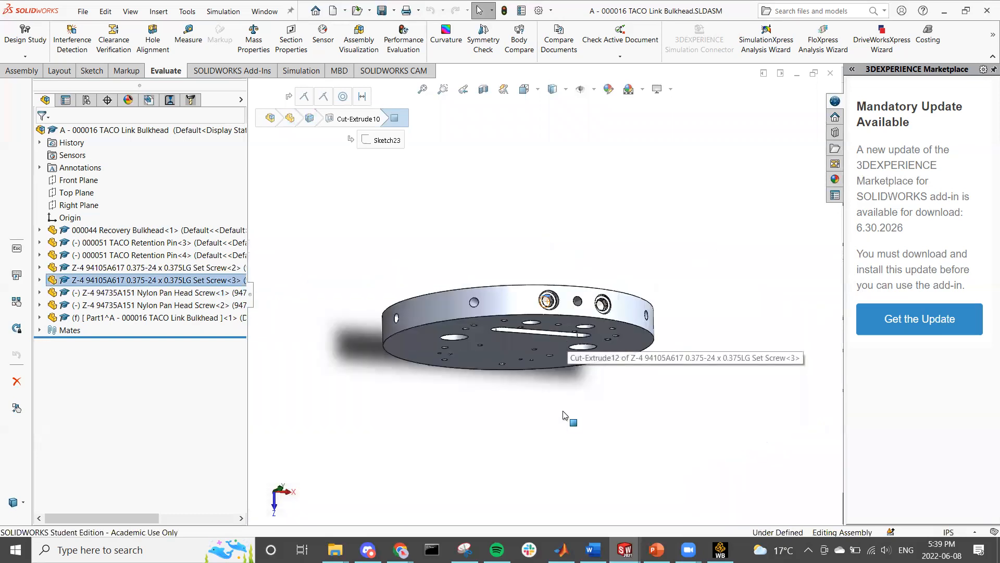
pyautogui.click(525, 366)
pyautogui.moveTo(525, 366); pyautogui.dragTo(521, 454, button='middle')
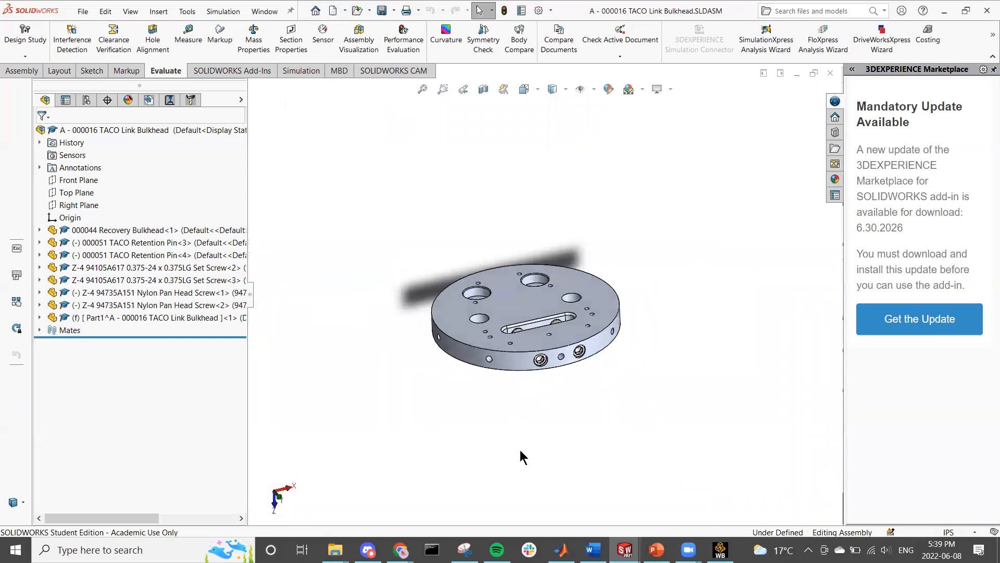
# - Switch to the Bulkhead_modified assembly
pyautogui.hotkey('ctrl', 'Tab')
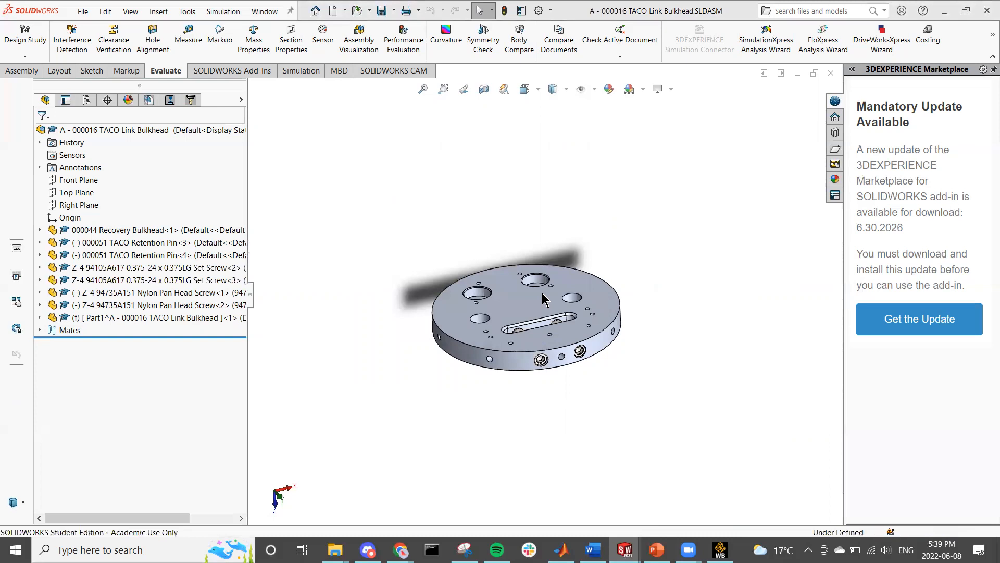
pyautogui.hotkey('ctrl', 'Tab')
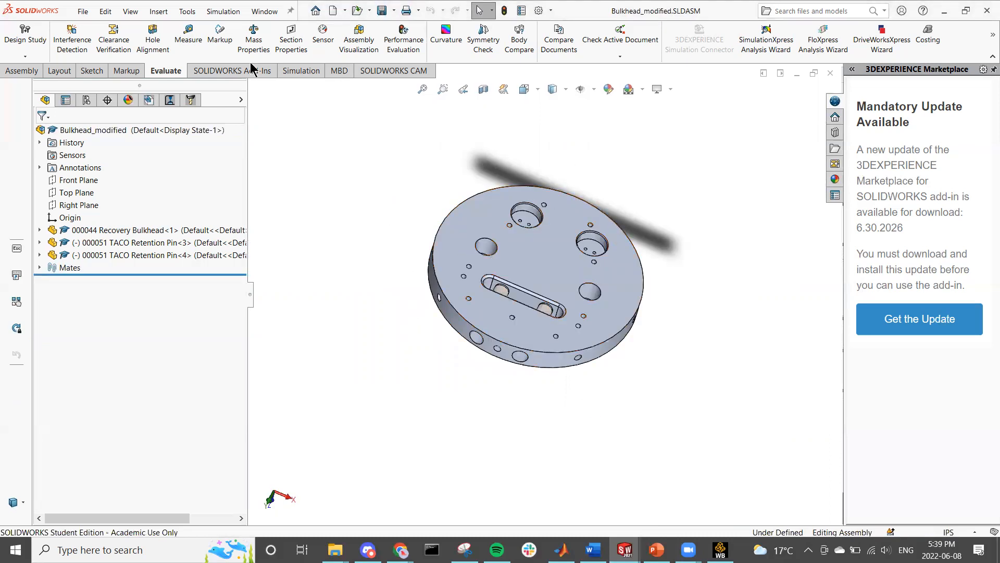
# - Review the STEP AP203 export options for the Bulkhead_modified assembly and leave without saving
pyautogui.click(83, 12)
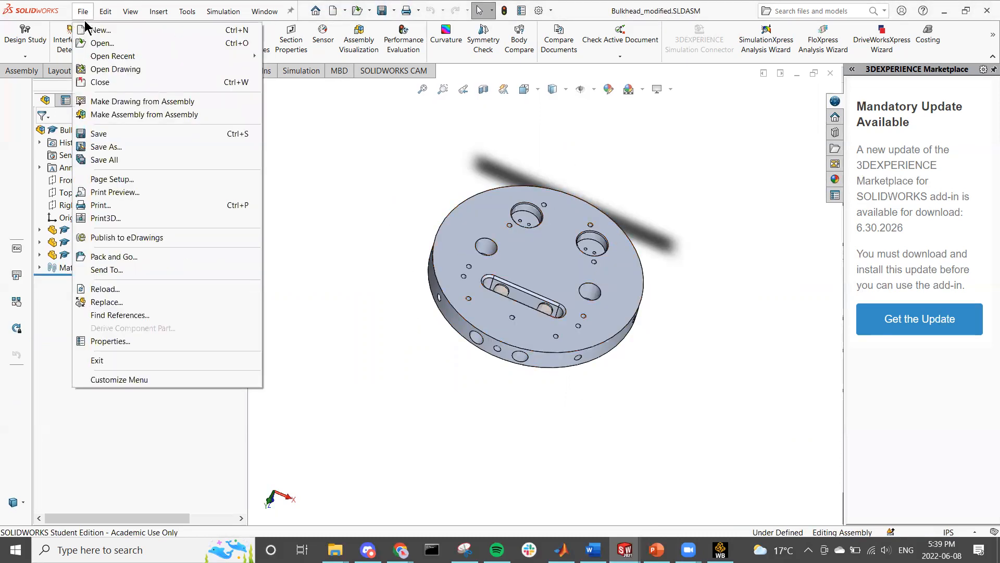
pyautogui.click(116, 147)
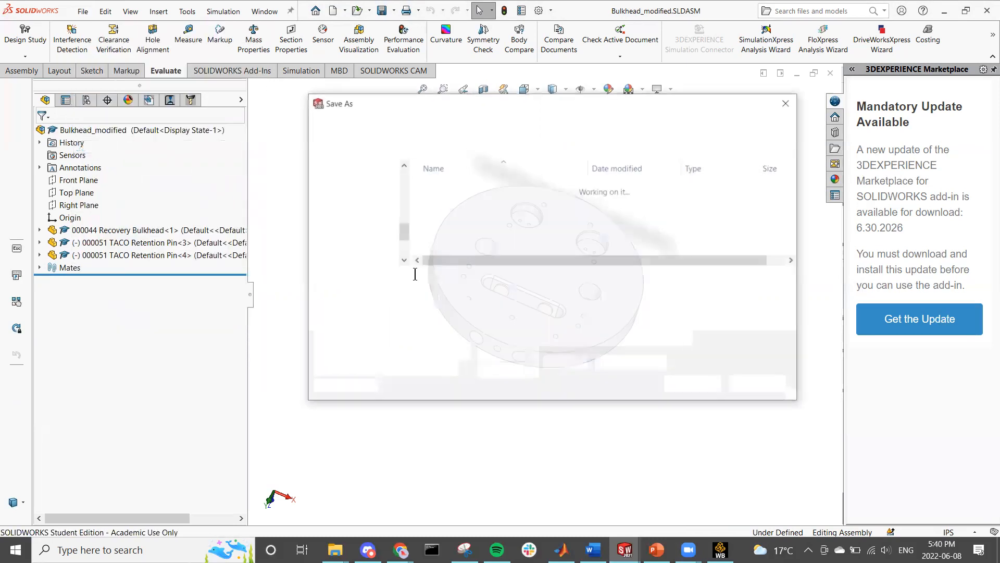
pyautogui.click(429, 297)
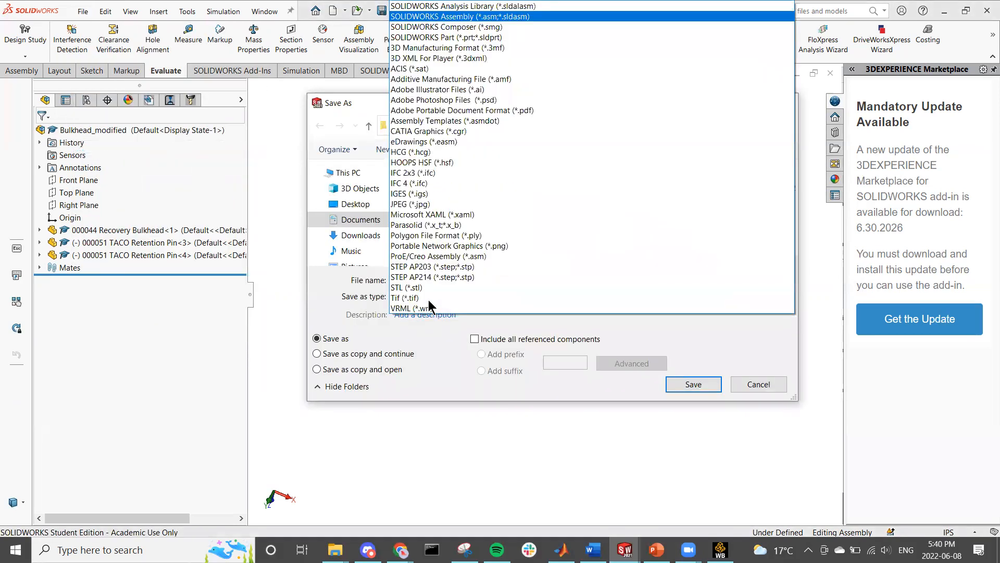
pyautogui.click(433, 271)
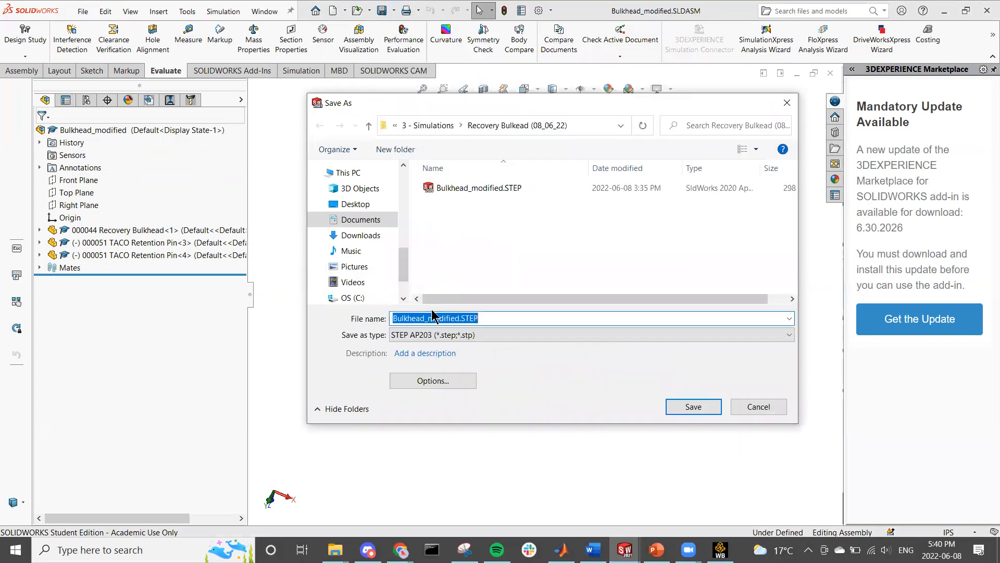
pyautogui.click(419, 380)
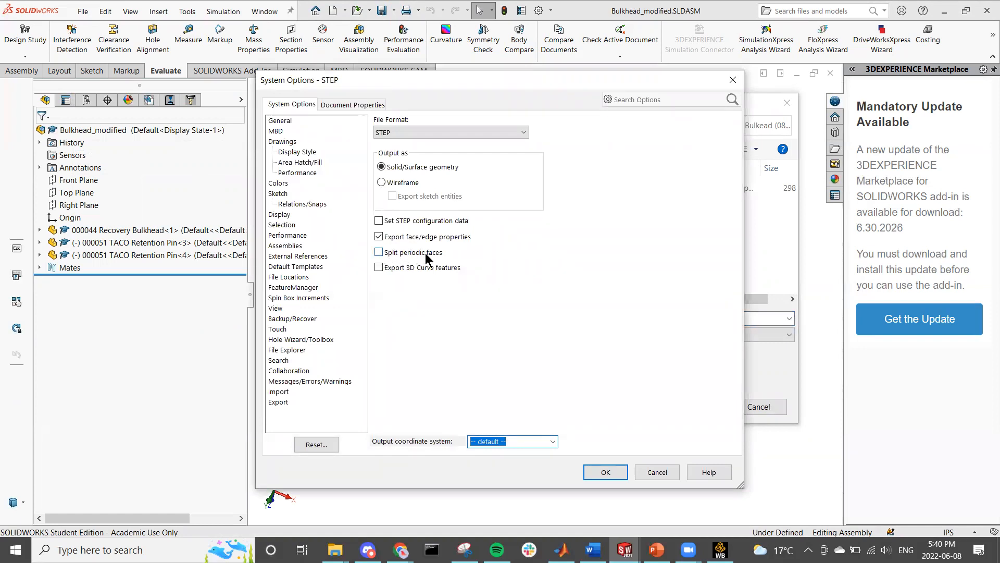
pyautogui.click(648, 473)
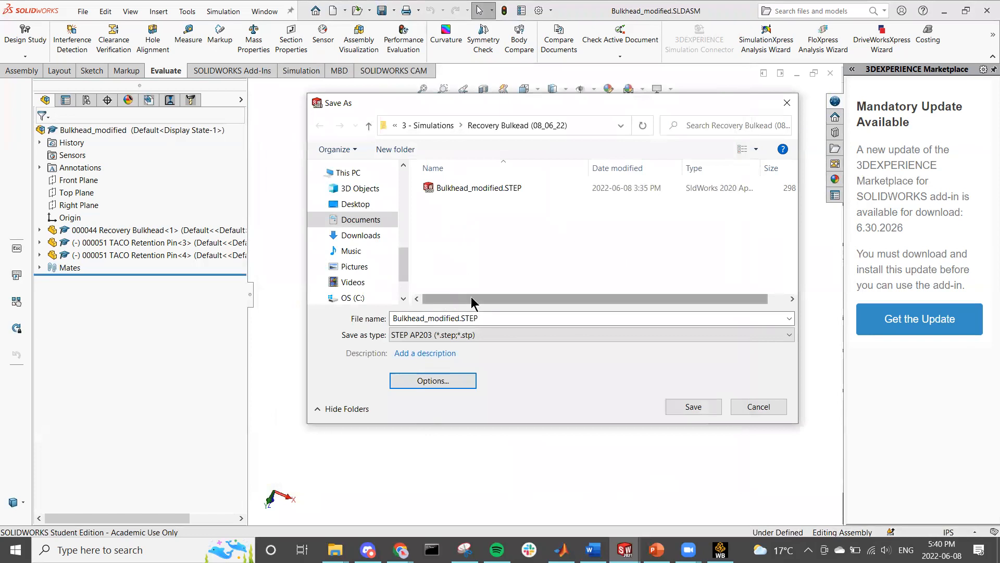
pyautogui.click(740, 405)
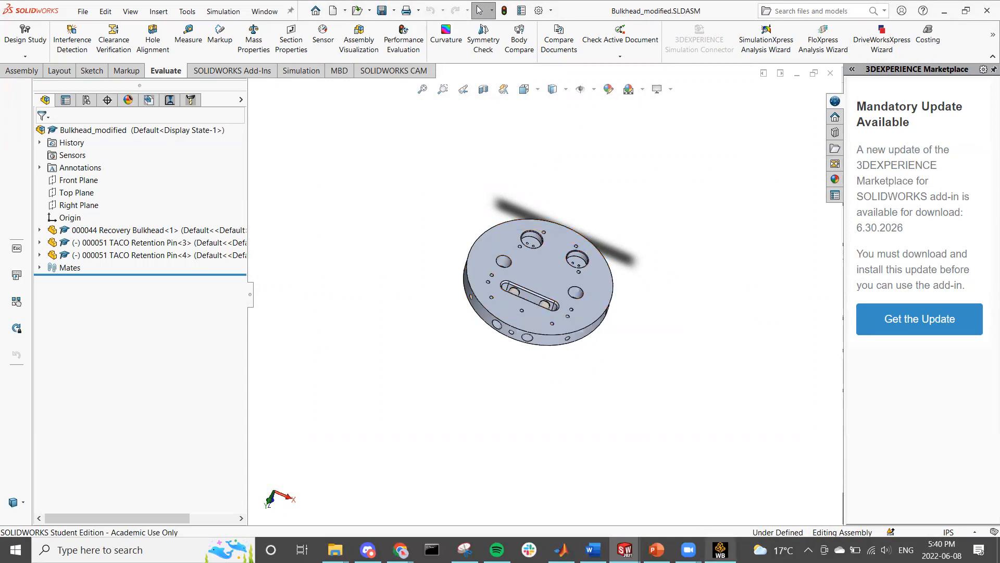
# - Switch to Ansys Workbench
pyautogui.click(720, 549)
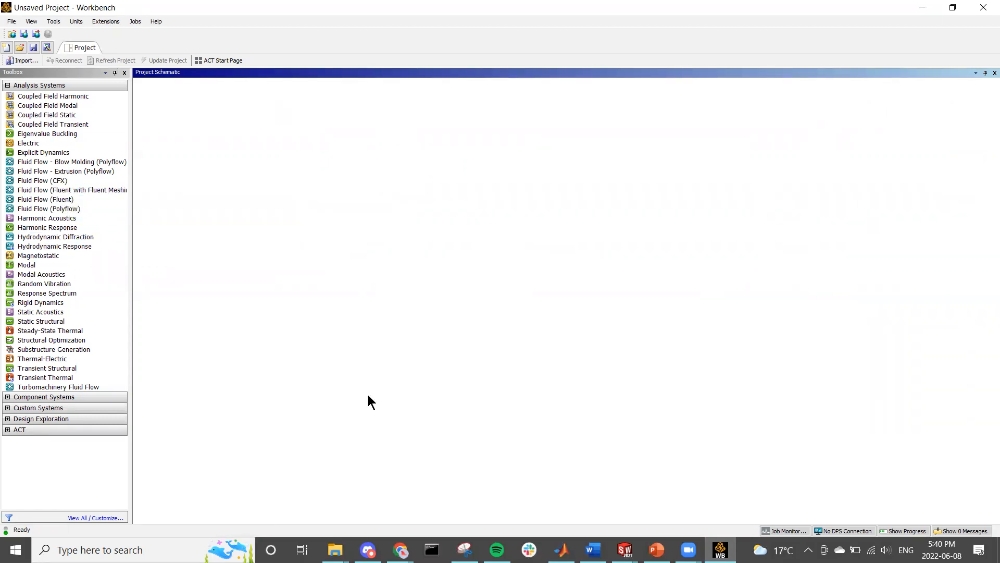
# - Look up the Workbench 2022 R1 app in the Windows search using "ans" and "wor", and return to the open project
pyautogui.click(151, 547)
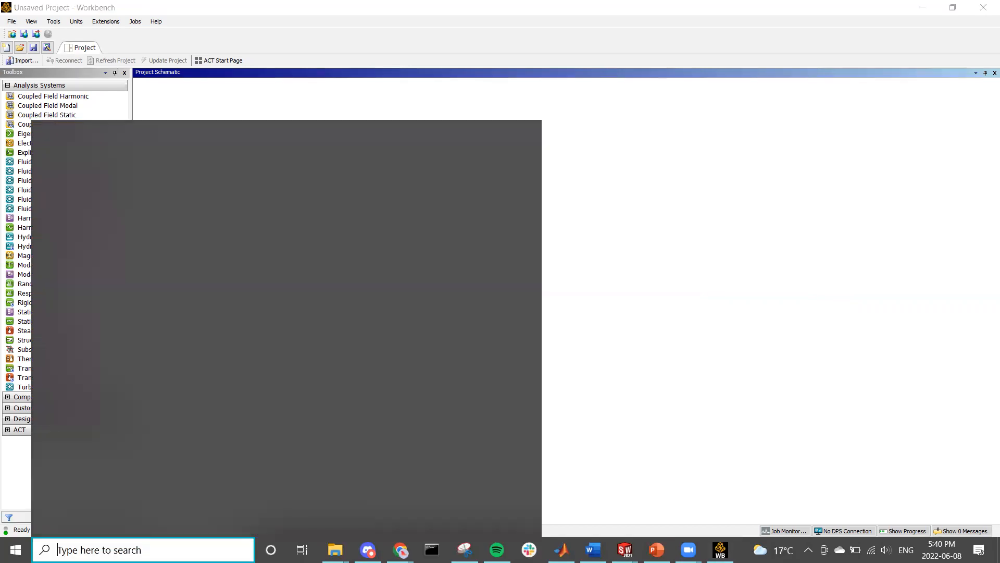
pyautogui.write('ans')
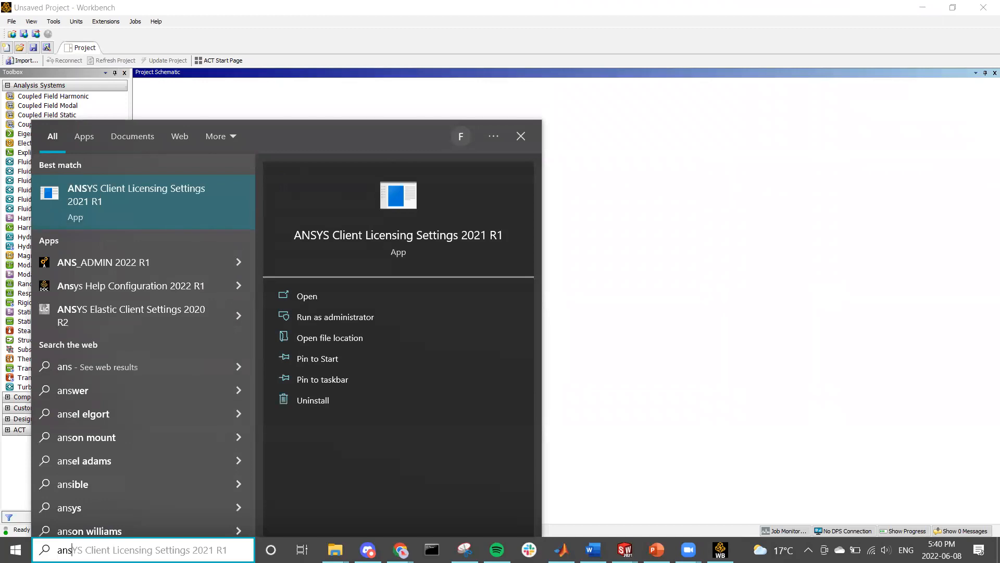
pyautogui.press('BackSpace')
pyautogui.press('BackSpace')
pyautogui.press('BackSpace')
pyautogui.write('w')
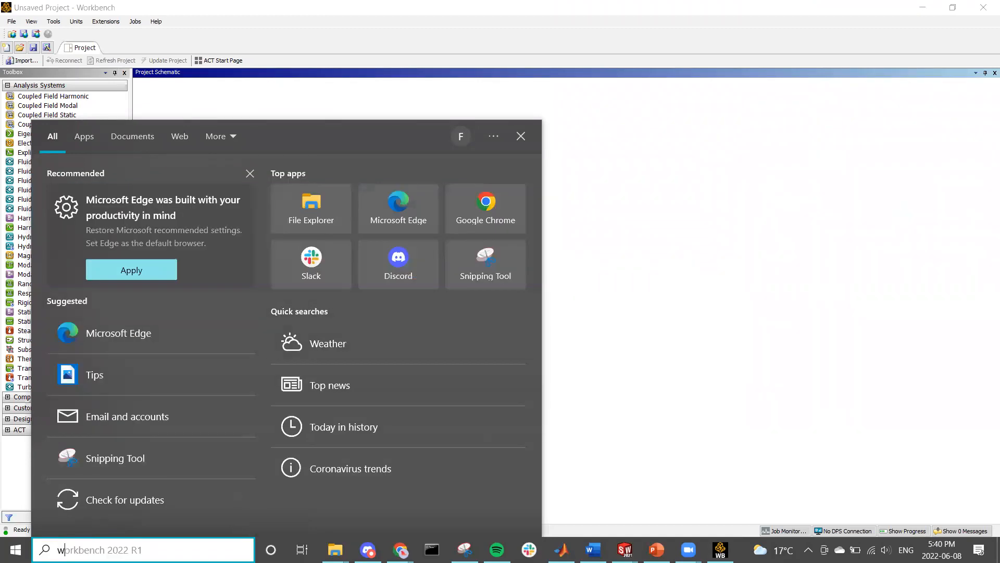
pyautogui.write('ord')
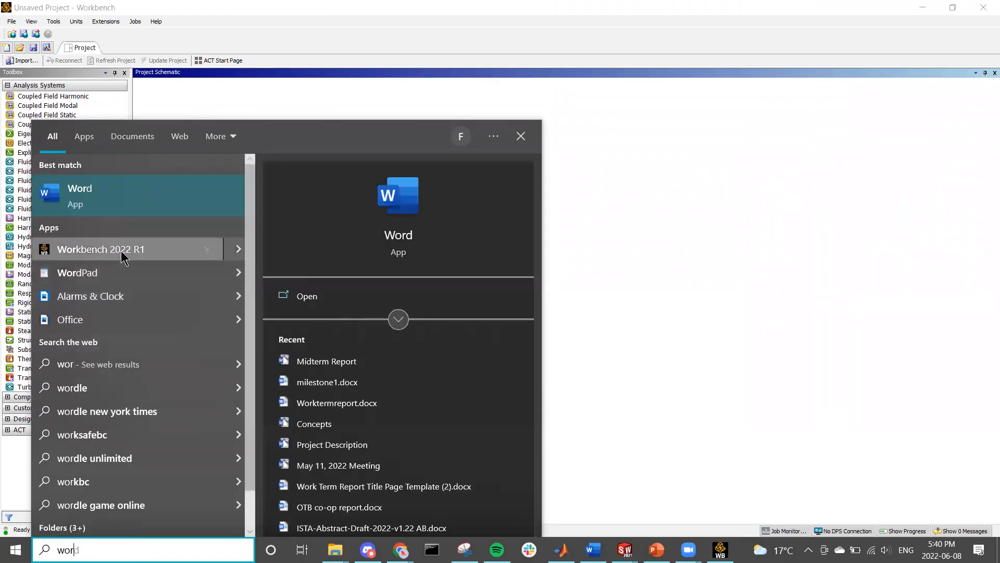
pyautogui.click(682, 299)
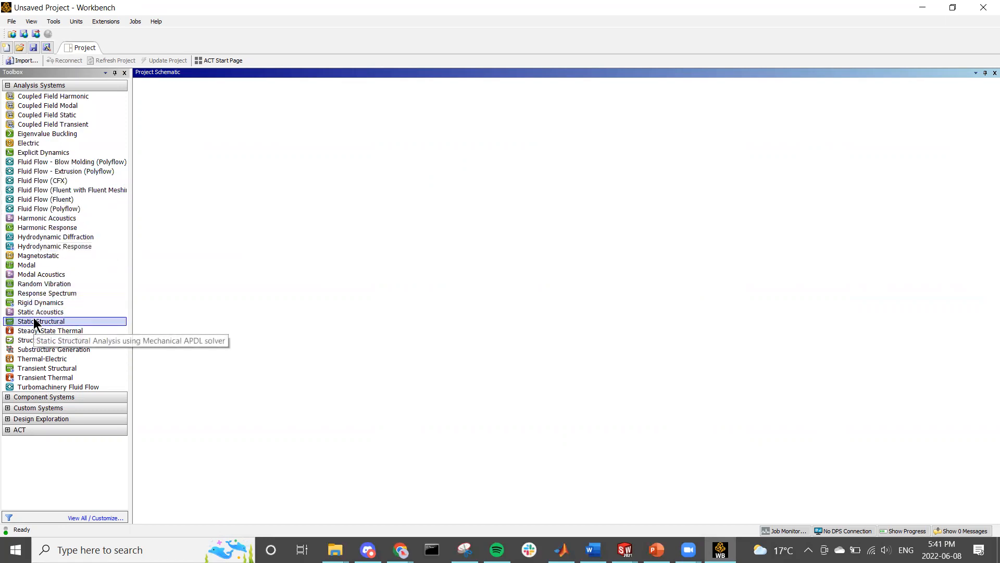
# - Add a Static Structural analysis system to the project schematic and point out its Engineering Data cell
pyautogui.moveTo(23, 319); pyautogui.dragTo(192, 120)
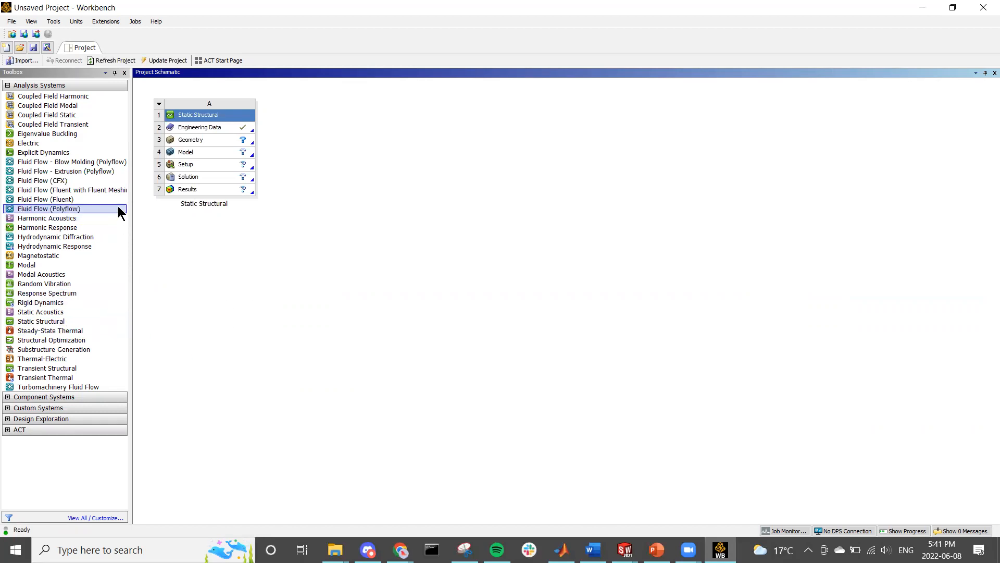
pyautogui.click(217, 127)
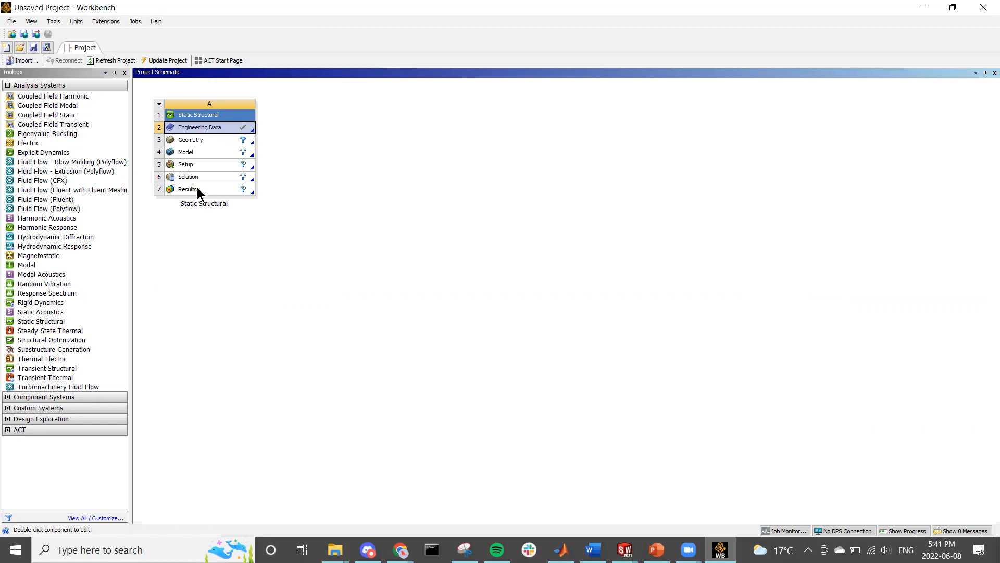
pyautogui.click(225, 130)
pyautogui.click(309, 144)
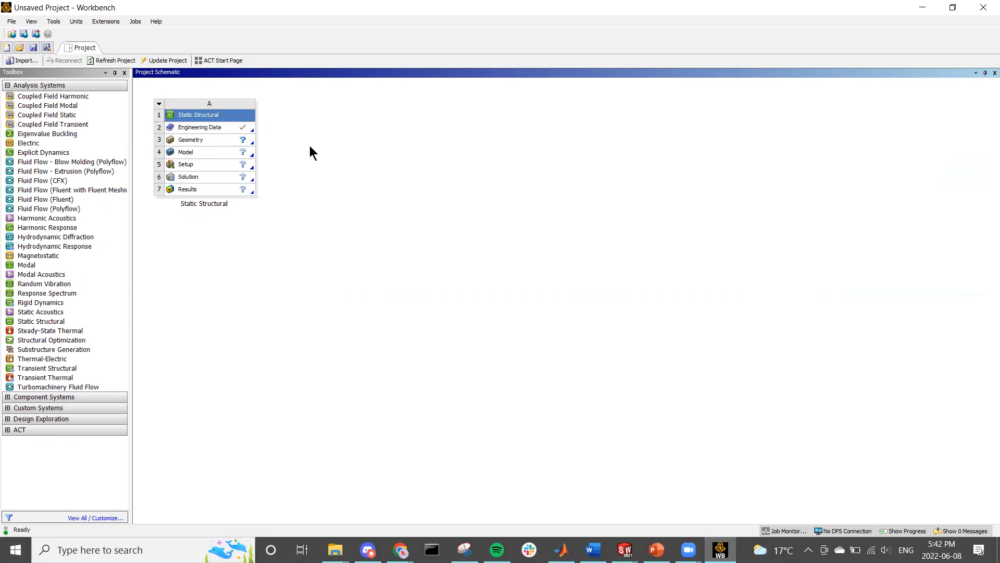
# - Create a new DesignModeler geometry for the Static Structural system
pyautogui.click(193, 140)
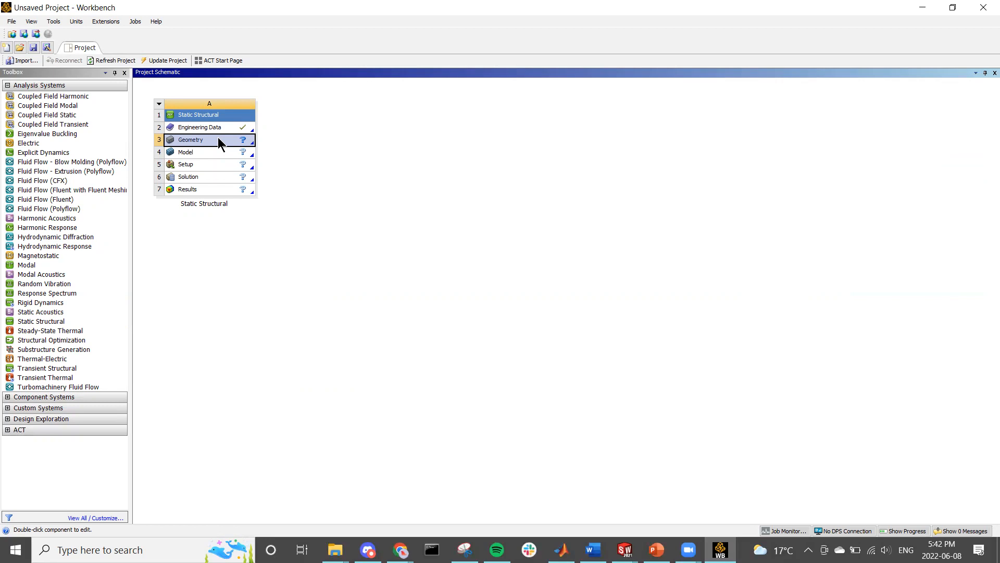
pyautogui.rightClick(218, 139)
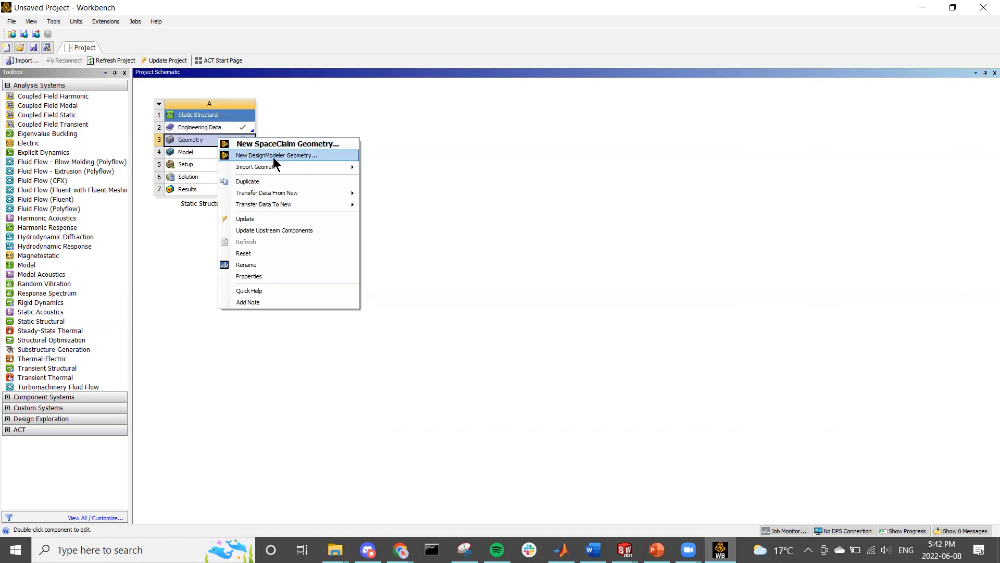
pyautogui.click(236, 155)
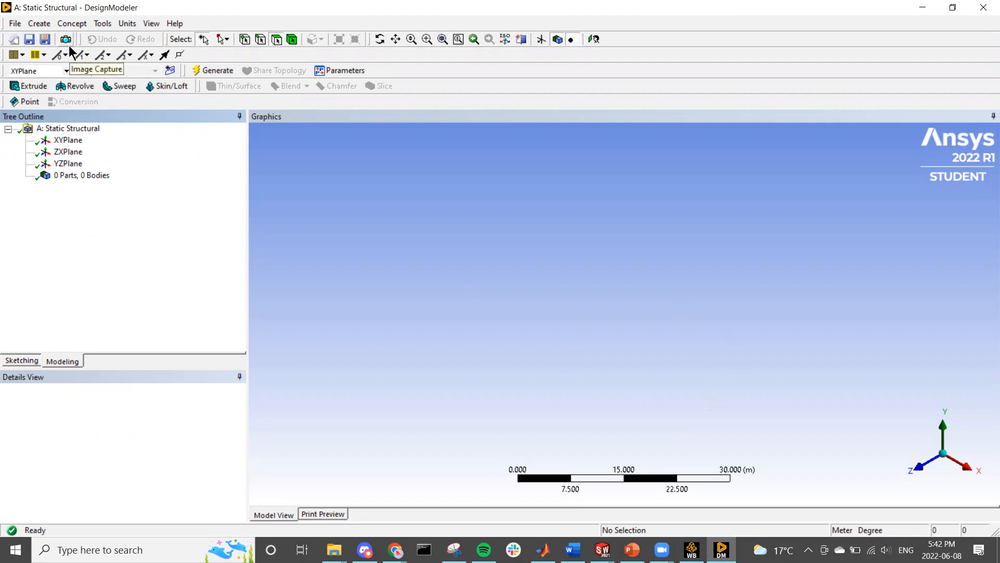
# - Import the external geometry file Bulkhead_modified.STEP and generate the import feature
pyautogui.click(16, 23)
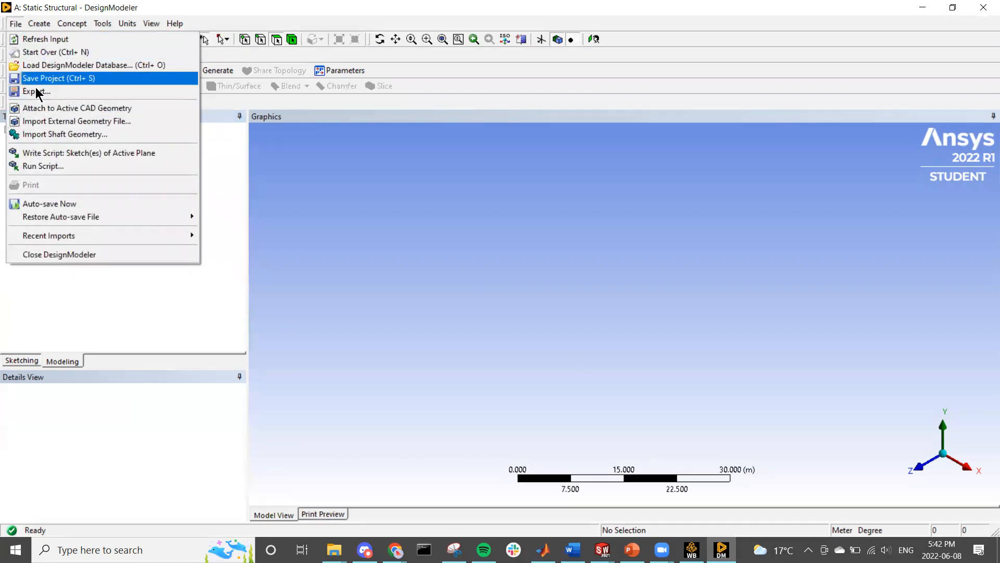
pyautogui.click(41, 126)
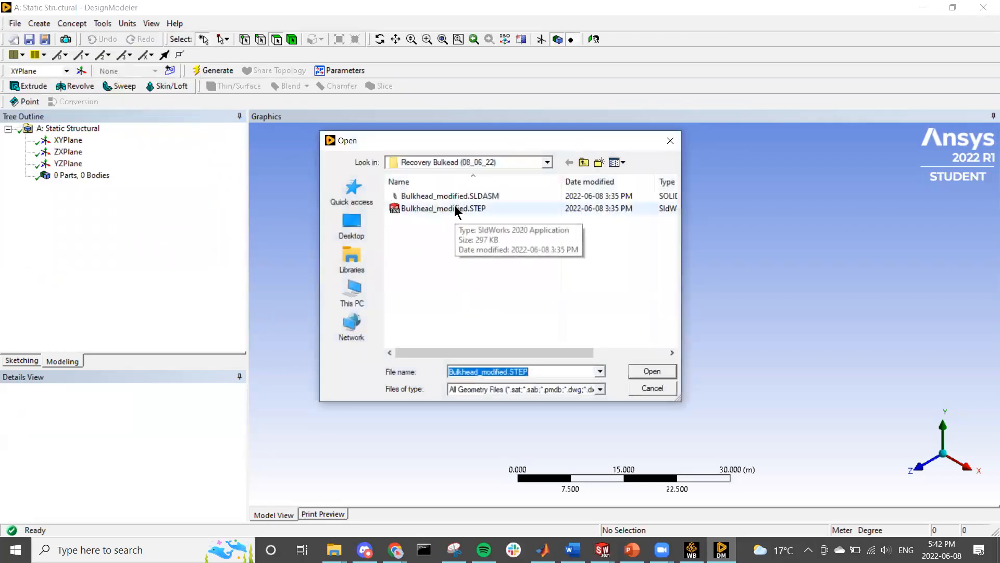
pyautogui.click(454, 209)
pyautogui.click(652, 372)
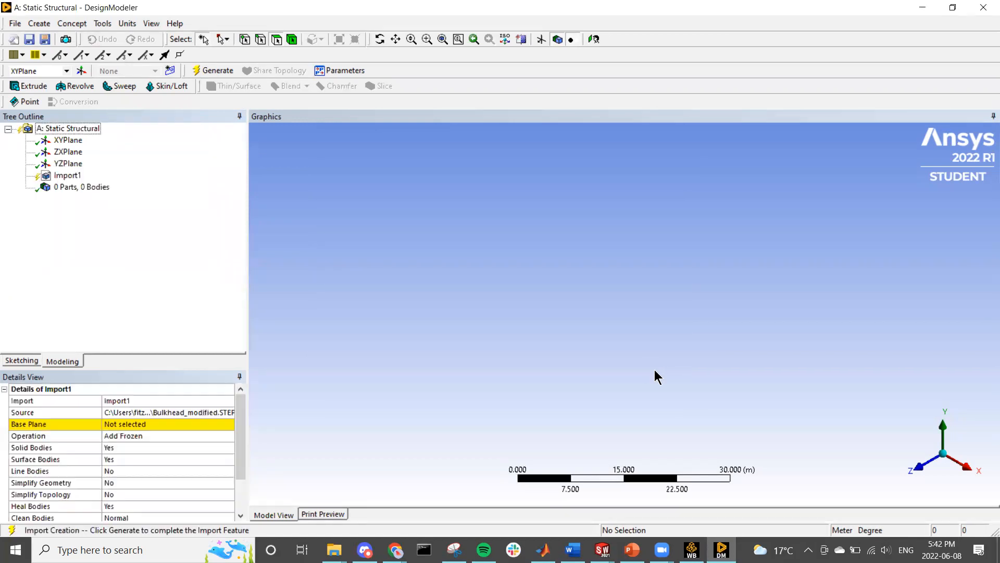
pyautogui.click(67, 176)
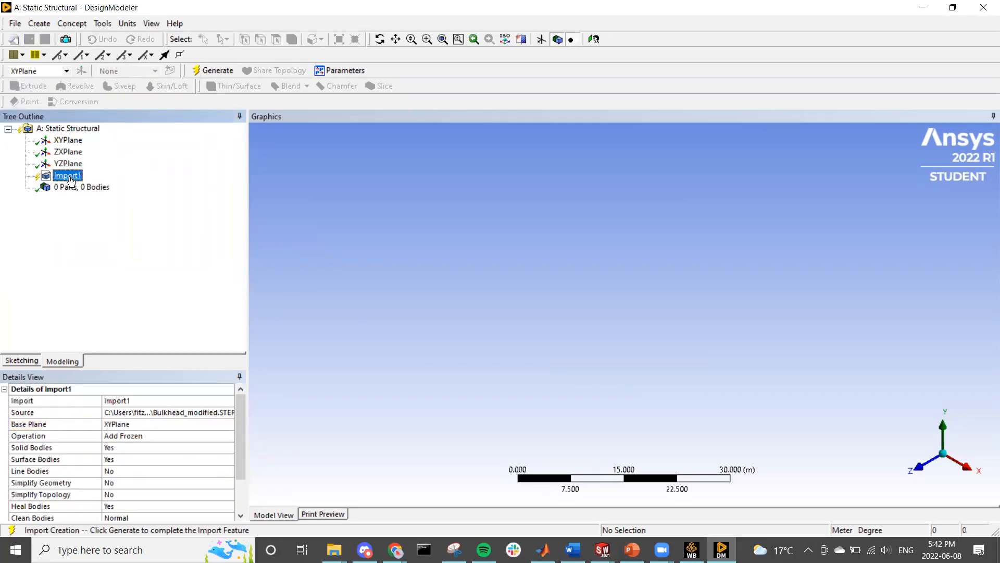
pyautogui.click(215, 70)
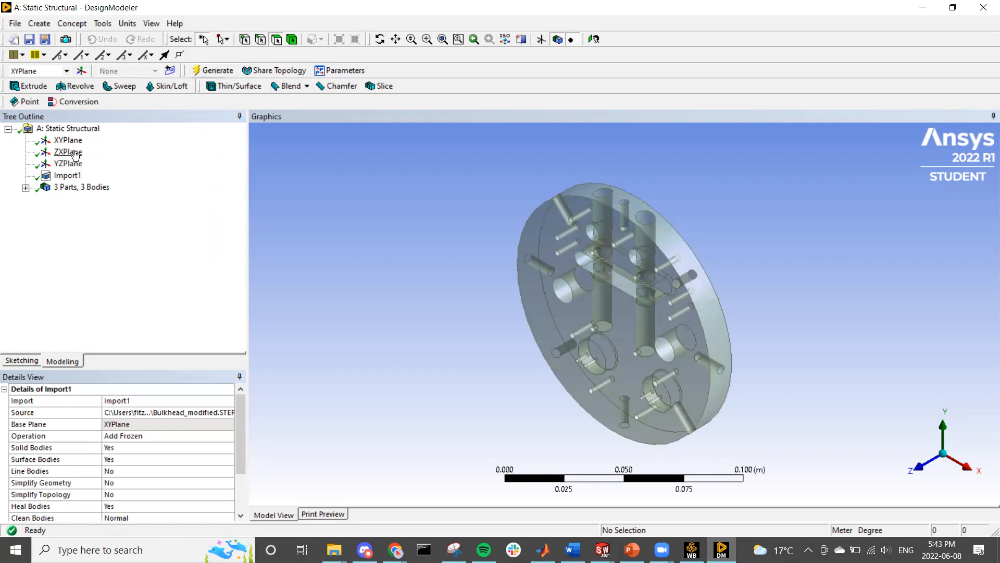
# - Examine the imported geometry by highlighting the Recovery Bulkhead body and each of the two TACO Retention Pin bodies
pyautogui.click(70, 175)
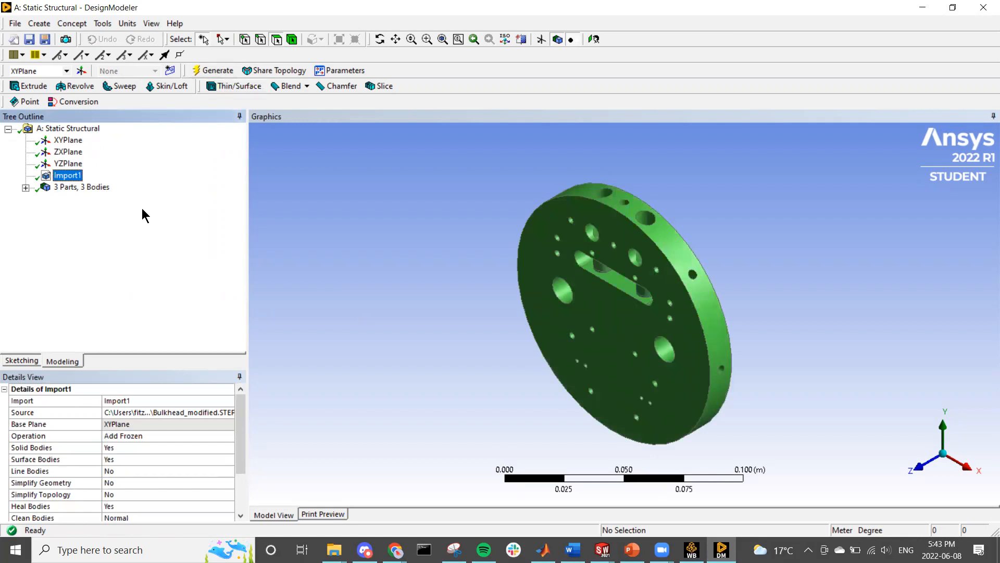
pyautogui.click(26, 188)
pyautogui.scroll(4, 589, 302)
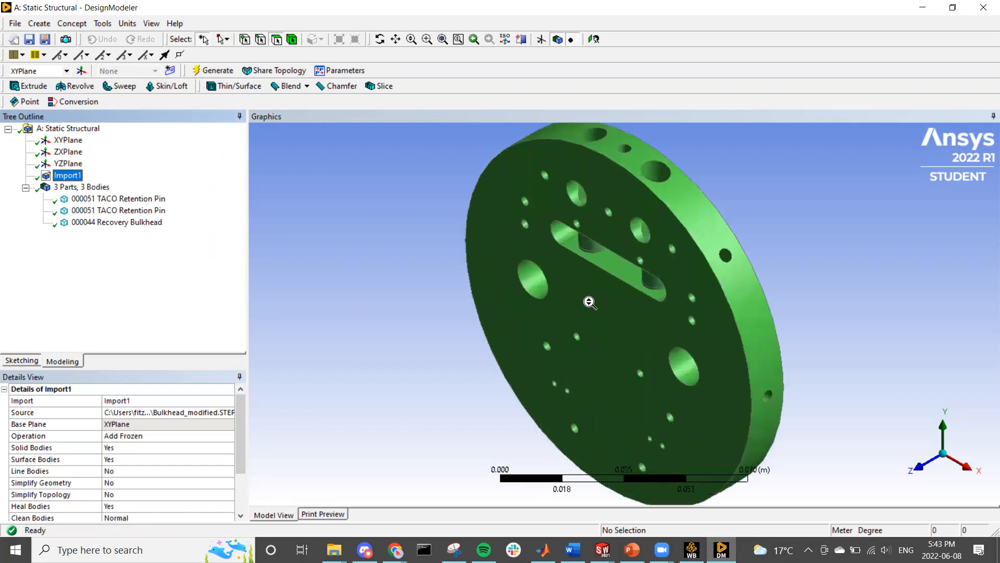
pyautogui.click(94, 222)
pyautogui.click(103, 210)
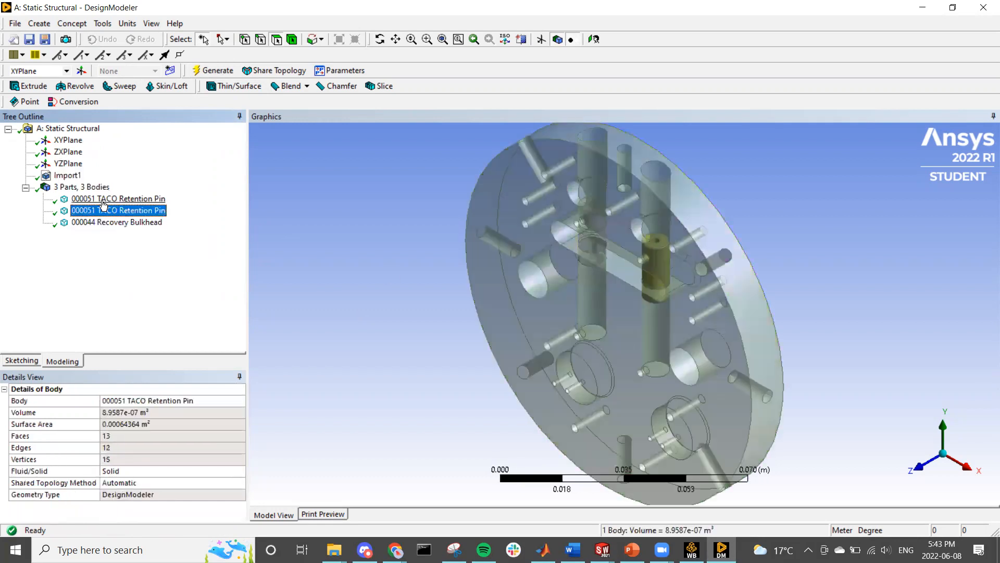
pyautogui.click(103, 199)
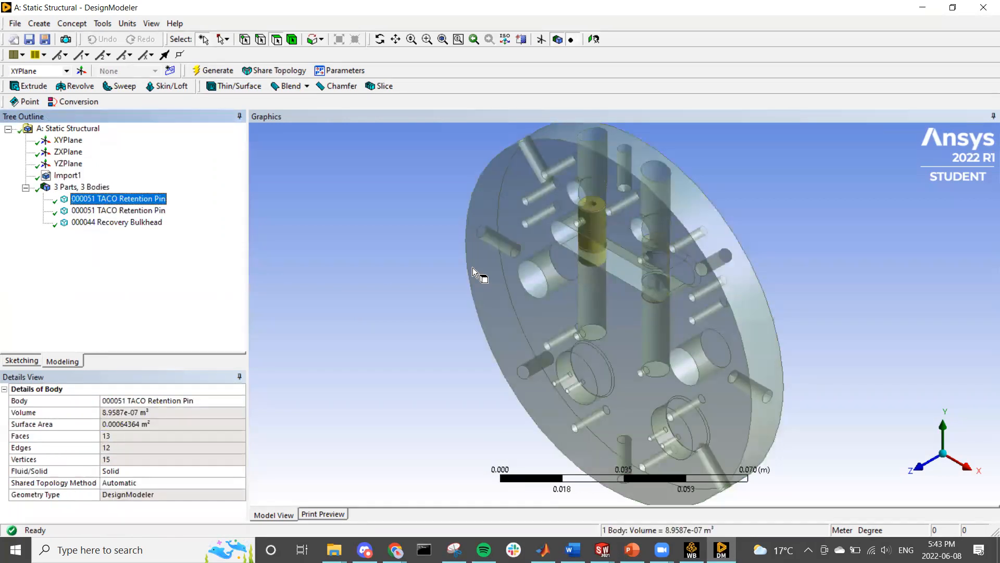
pyautogui.scroll(-3, 471, 267)
pyautogui.click(455, 279)
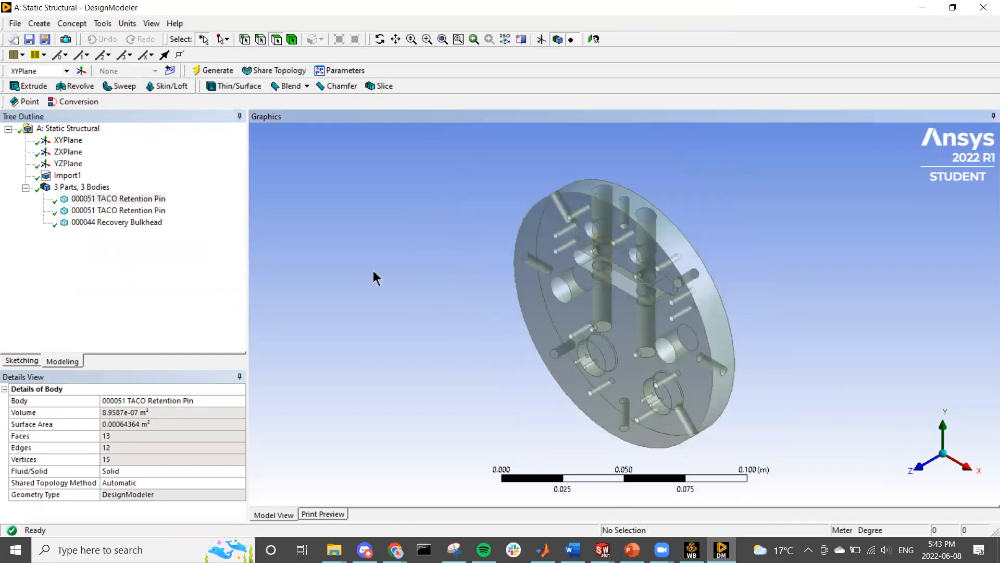
pyautogui.click(174, 246)
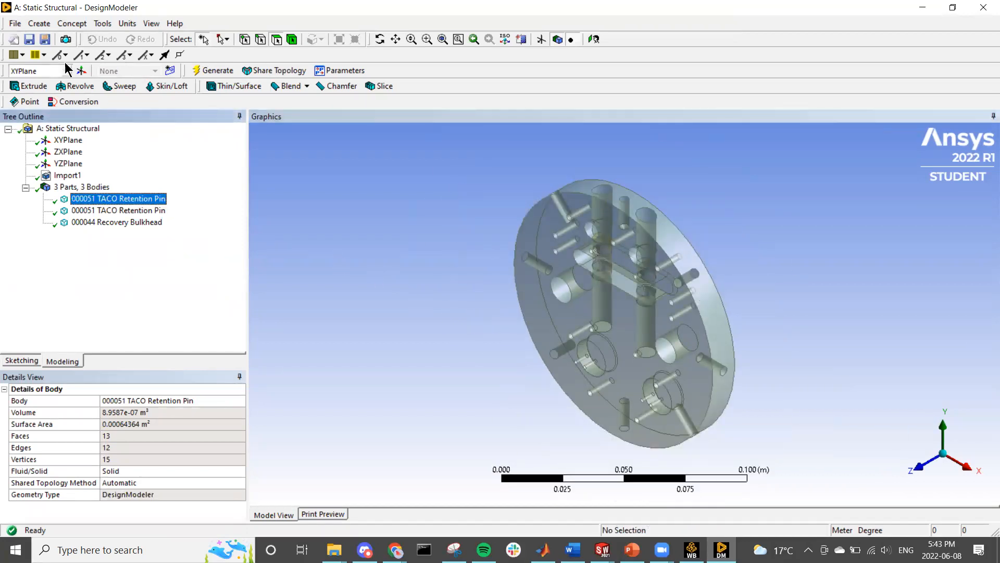
# - Save the project as Recovery_bulkhead_08_06_22 in the folder Documents > GrabCAD > Xenia-1 > 3 - Simulations > Recovery Bulkead (08_06_22)
pyautogui.click(15, 23)
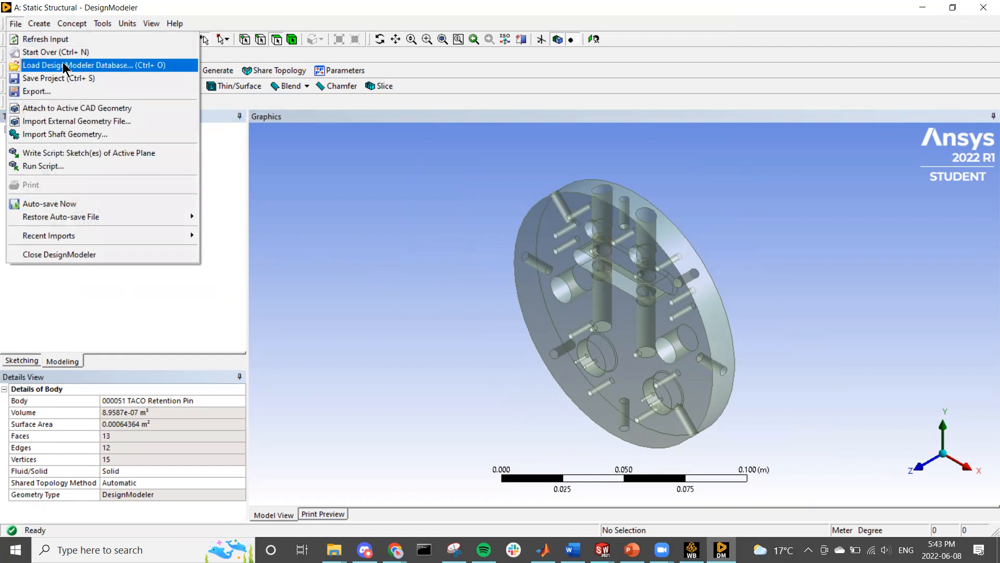
pyautogui.click(57, 78)
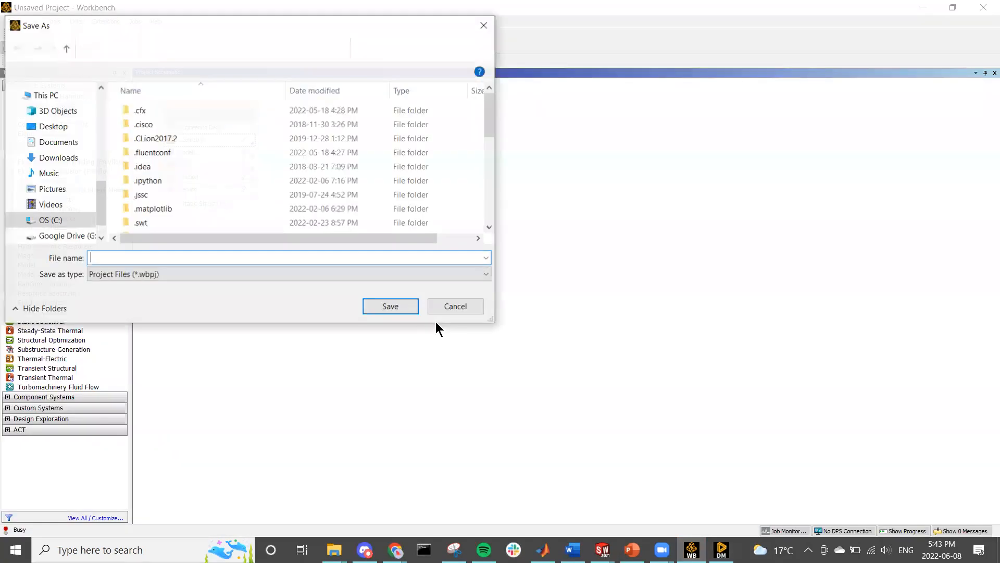
pyautogui.click(65, 147)
pyautogui.doubleClick(194, 179)
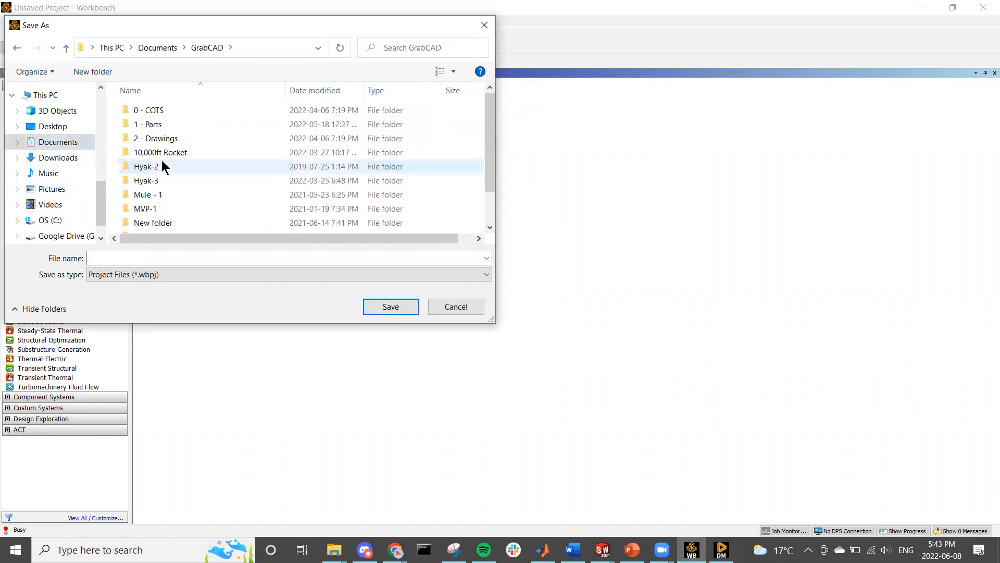
pyautogui.scroll(-1, 158, 193)
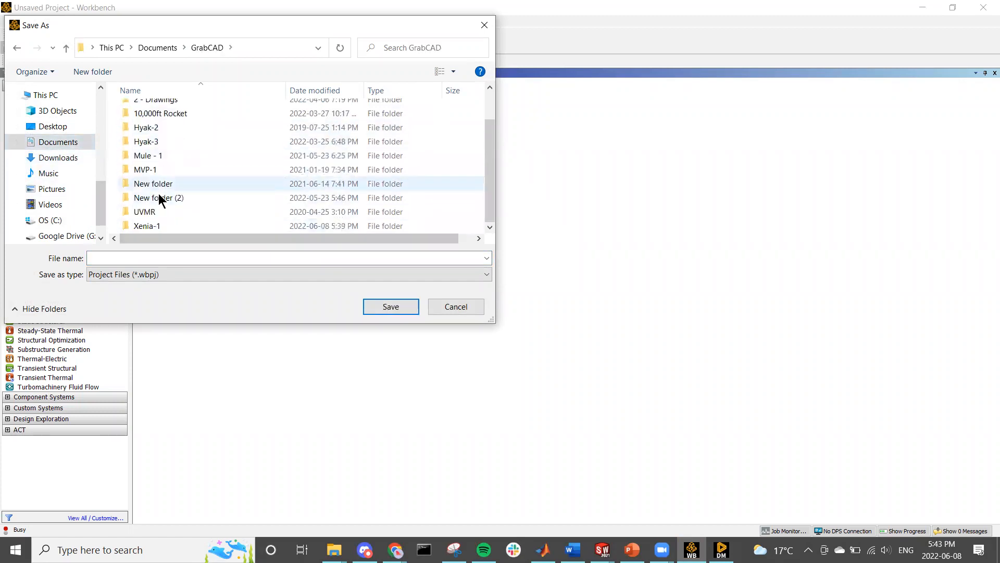
pyautogui.doubleClick(167, 224)
pyautogui.doubleClick(170, 154)
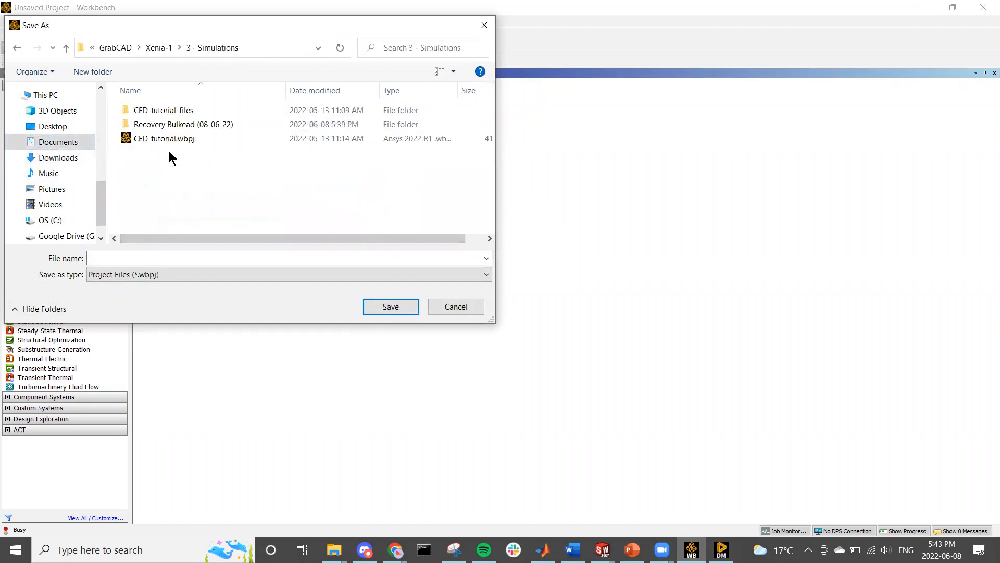
pyautogui.doubleClick(194, 124)
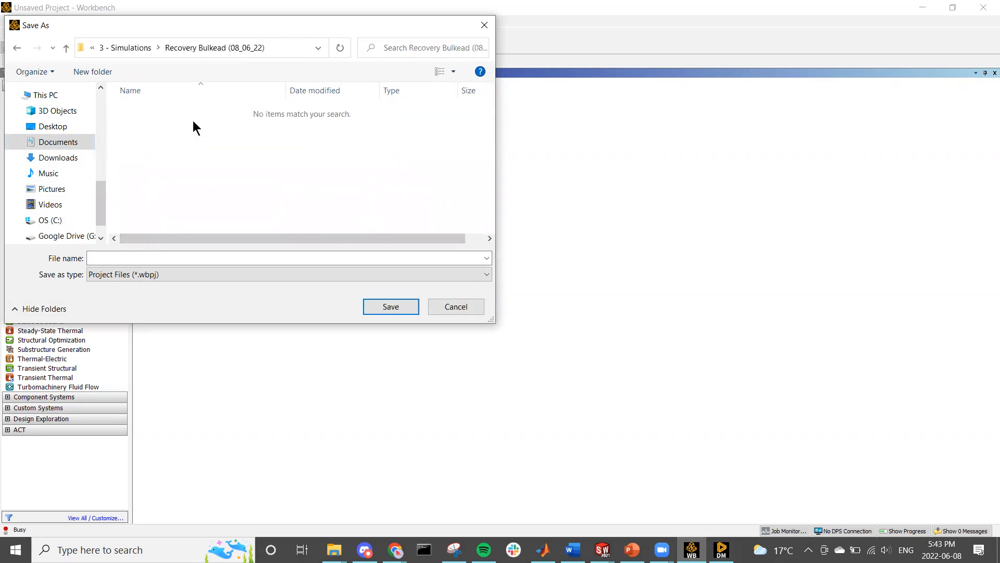
pyautogui.click(156, 259)
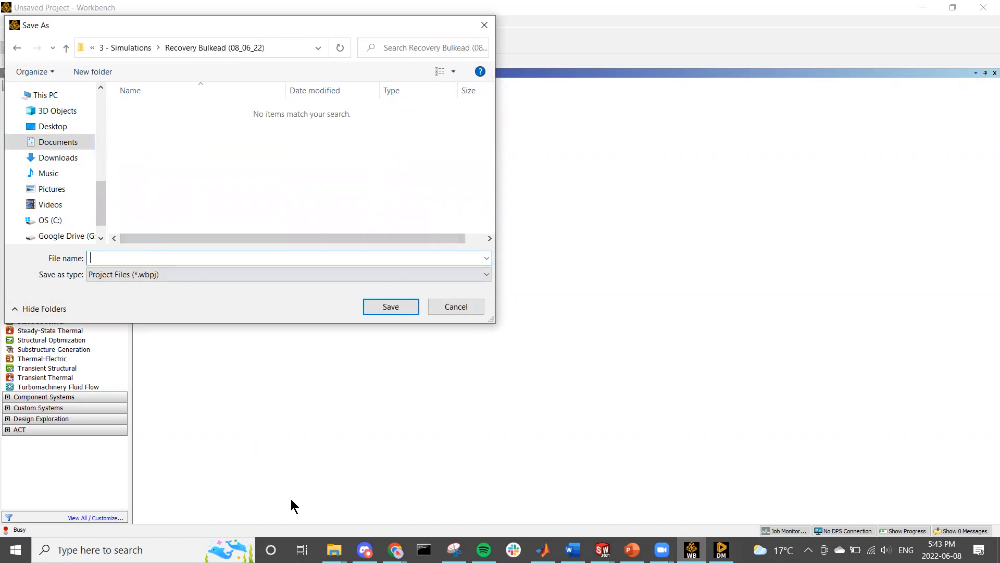
pyautogui.write('Recov')
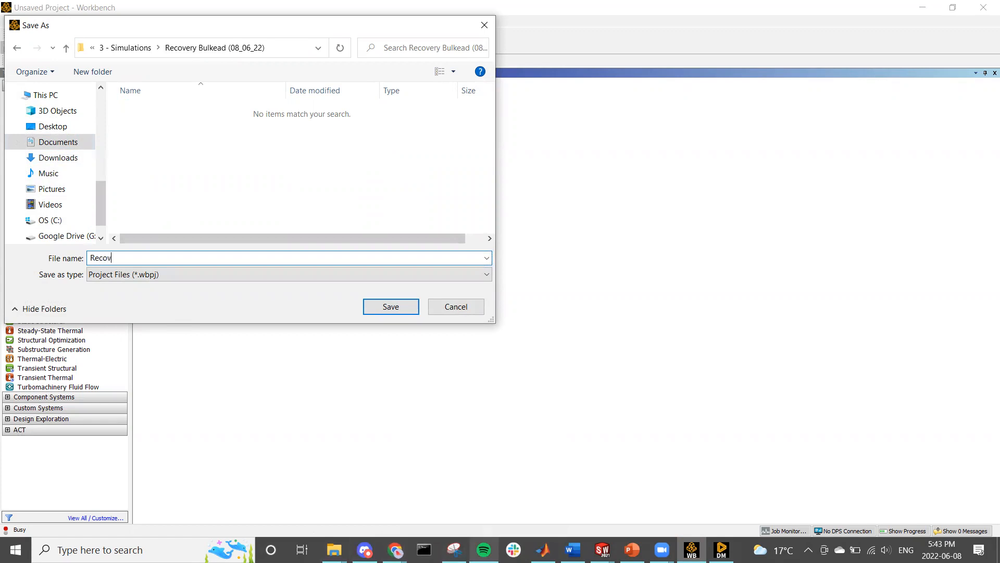
pyautogui.write('ery_bulkhead_08_06_22')
pyautogui.press('Return')
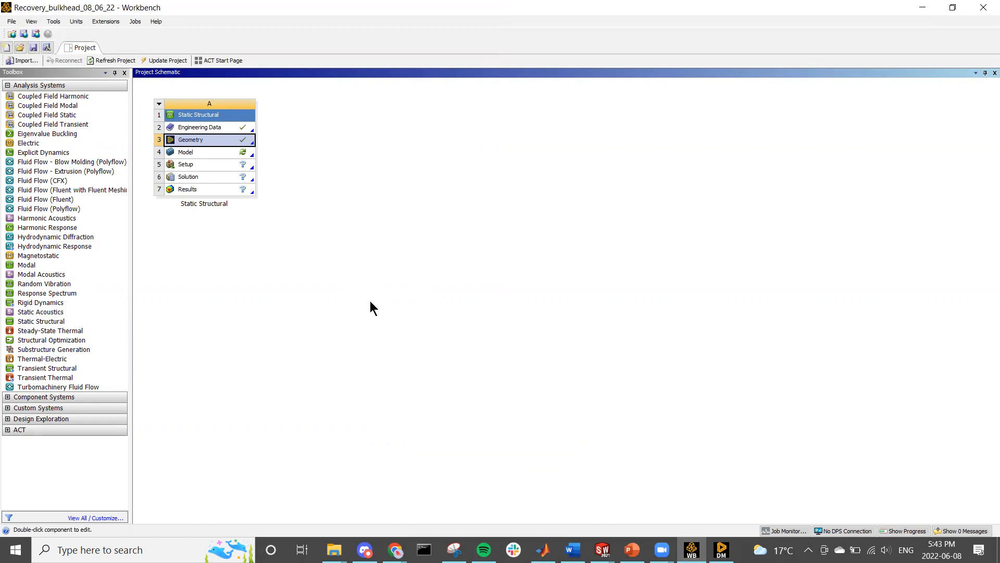
# - Close the DesignModeler window and open the Static Structural system's Model cell in Mechanical
pyautogui.click(722, 550)
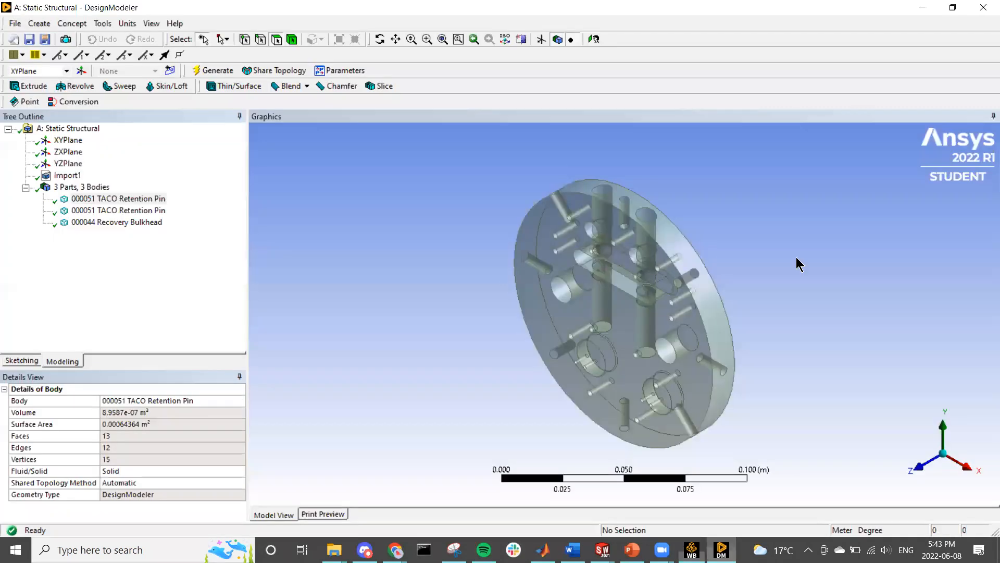
pyautogui.click(979, 11)
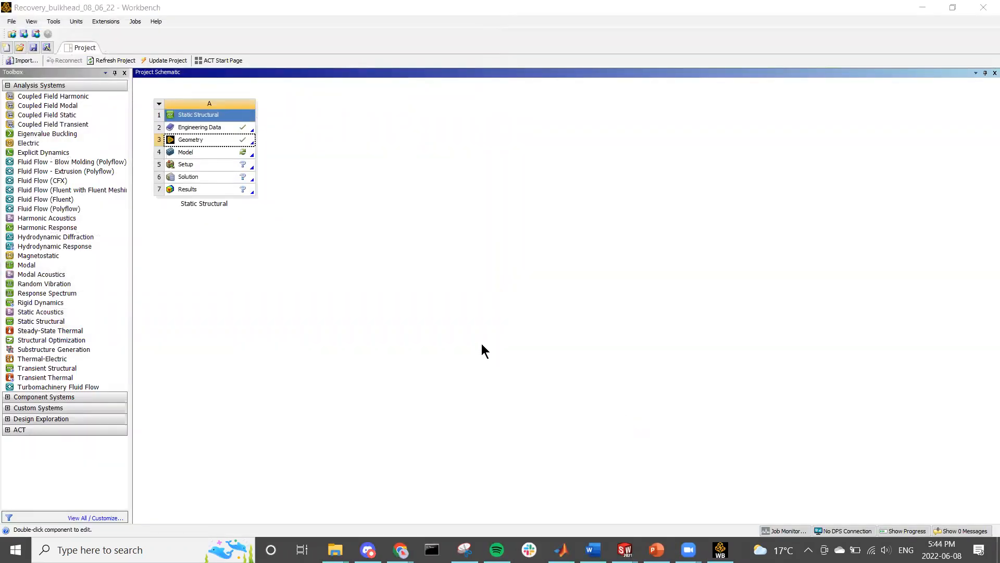
pyautogui.click(207, 151)
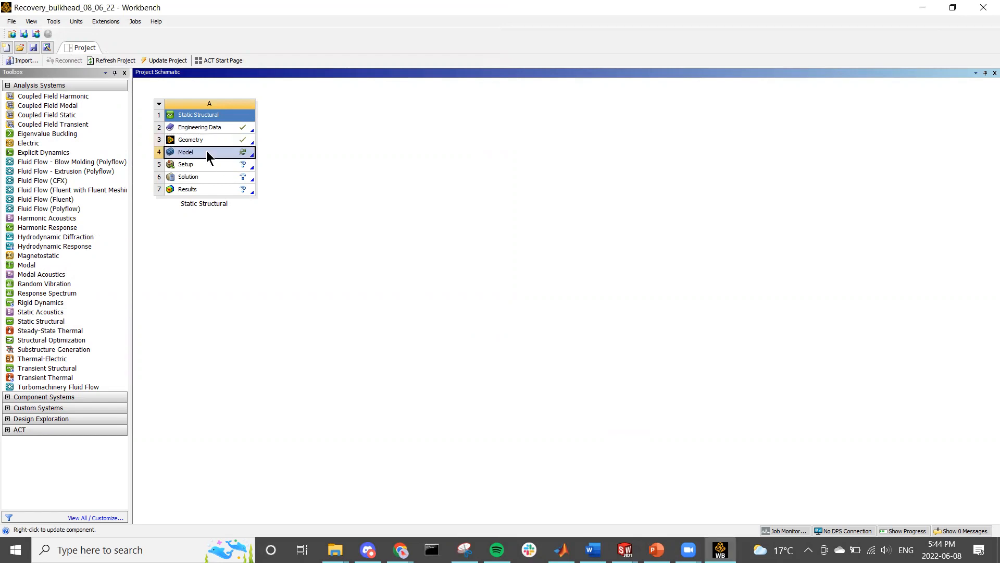
pyautogui.rightClick(206, 151)
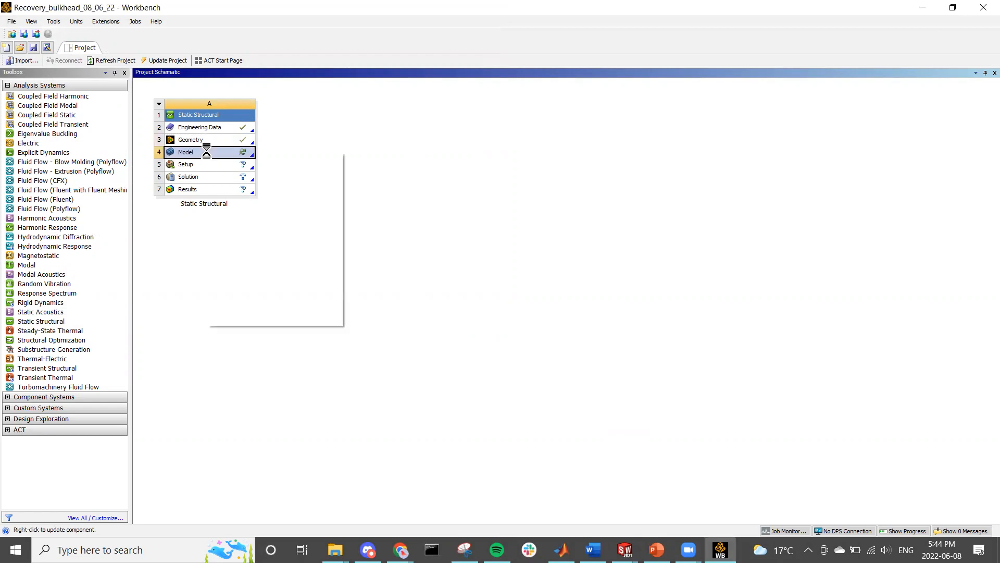
pyautogui.click(198, 149)
pyautogui.doubleClick(198, 149)
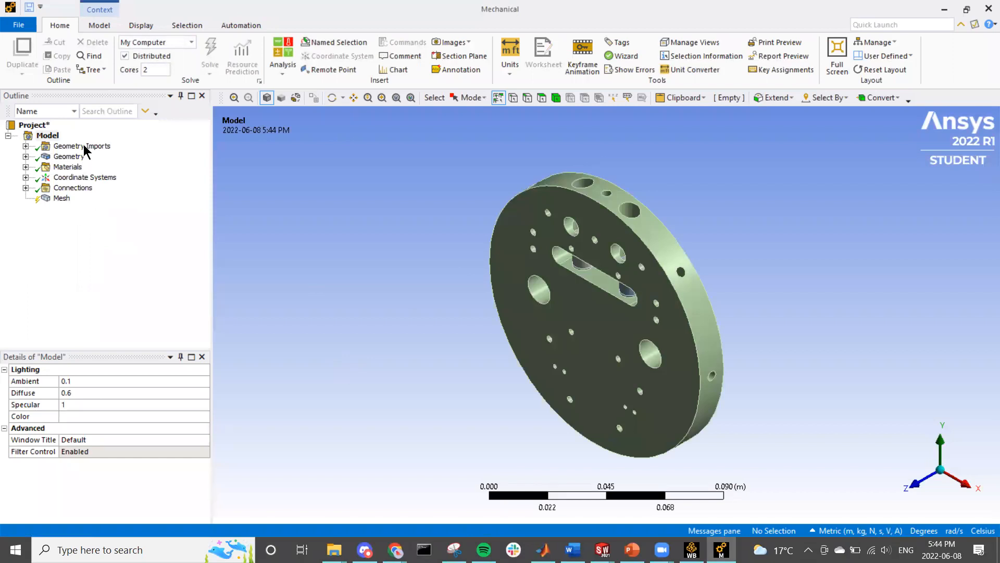
# - Examine the contents of the Geometry Imports, Geometry and Materials branches in the model outline
pyautogui.click(26, 147)
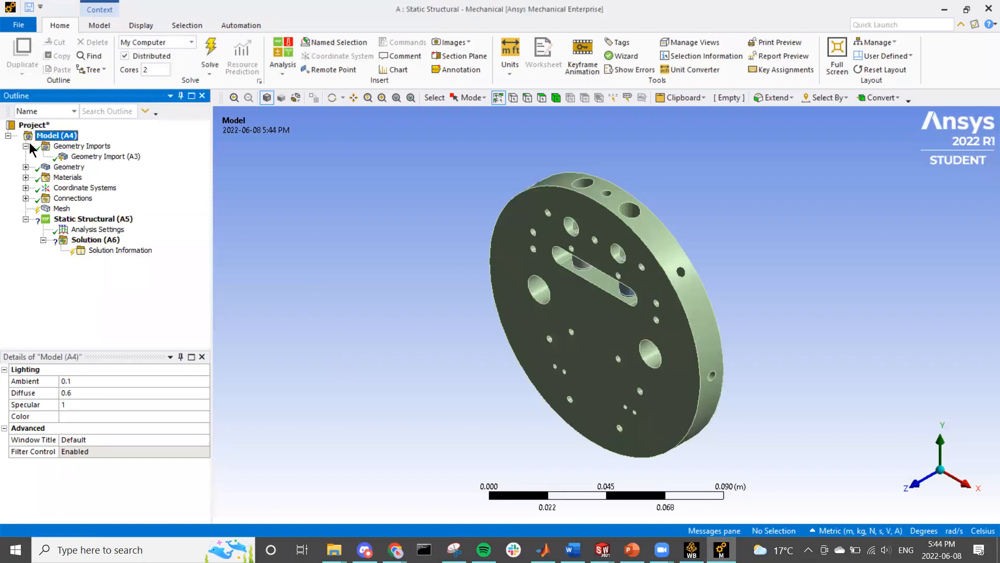
pyautogui.click(25, 147)
pyautogui.click(26, 157)
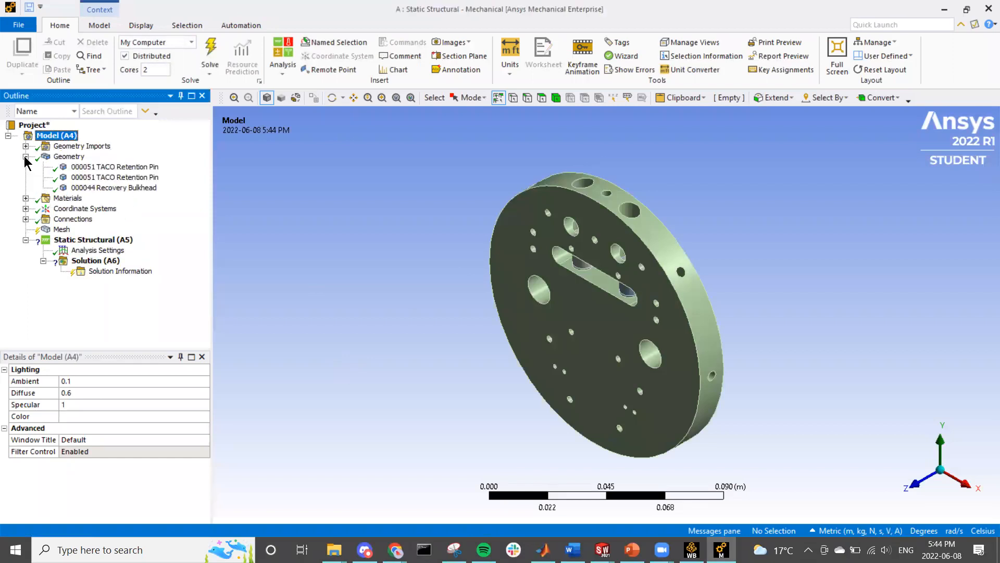
pyautogui.click(25, 156)
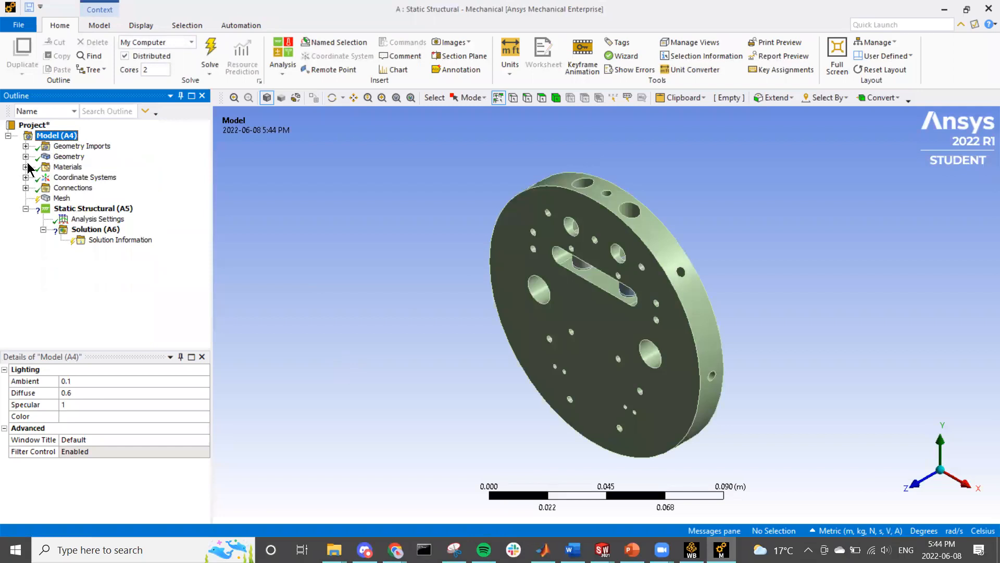
pyautogui.click(25, 166)
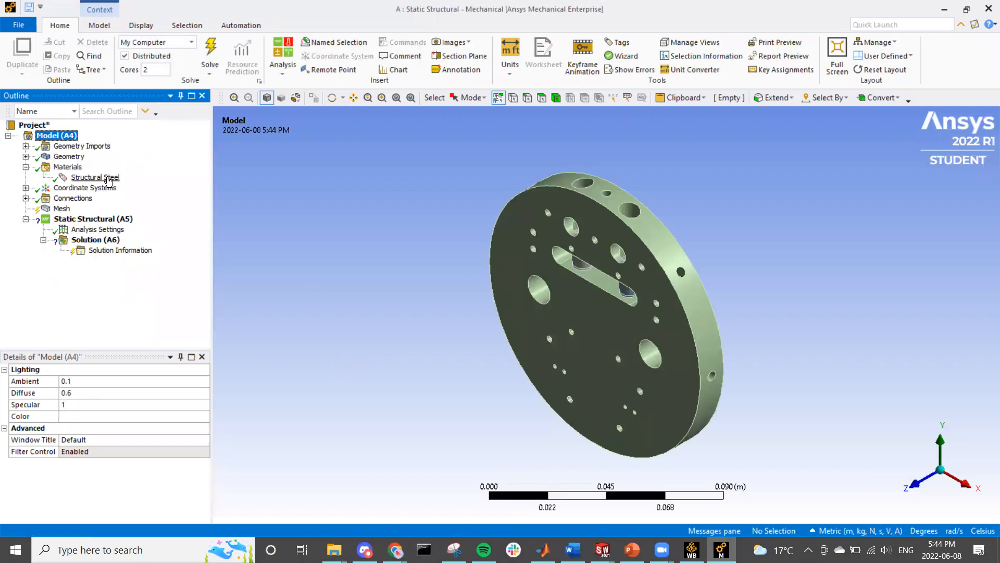
pyautogui.scroll(-2, 667, 261)
pyautogui.scroll(4, 666, 265)
pyautogui.scroll(2, 655, 266)
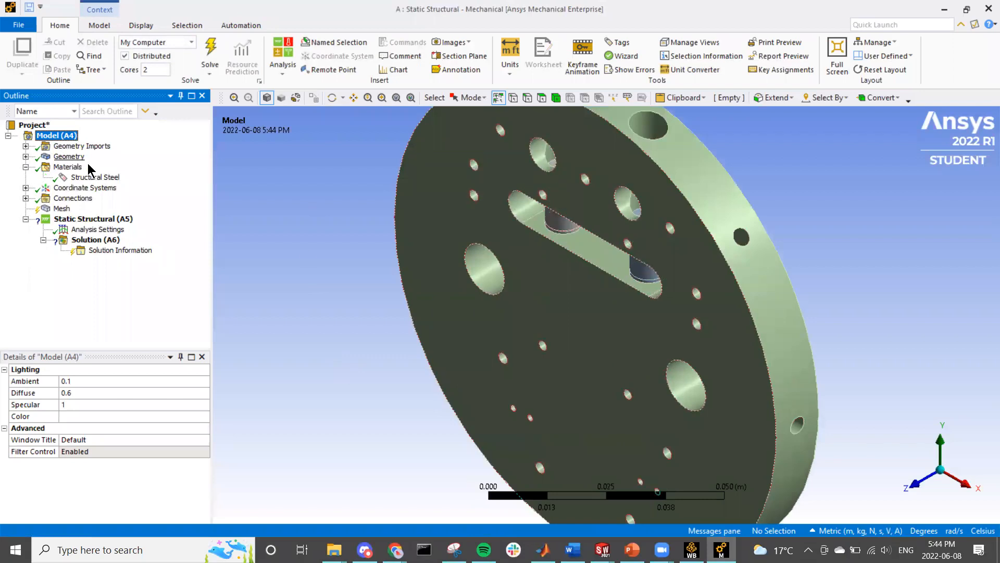
# - Search the engineering data for "alu", add Aluminum Alloy to the model's materials, and close the Material View
pyautogui.click(66, 168)
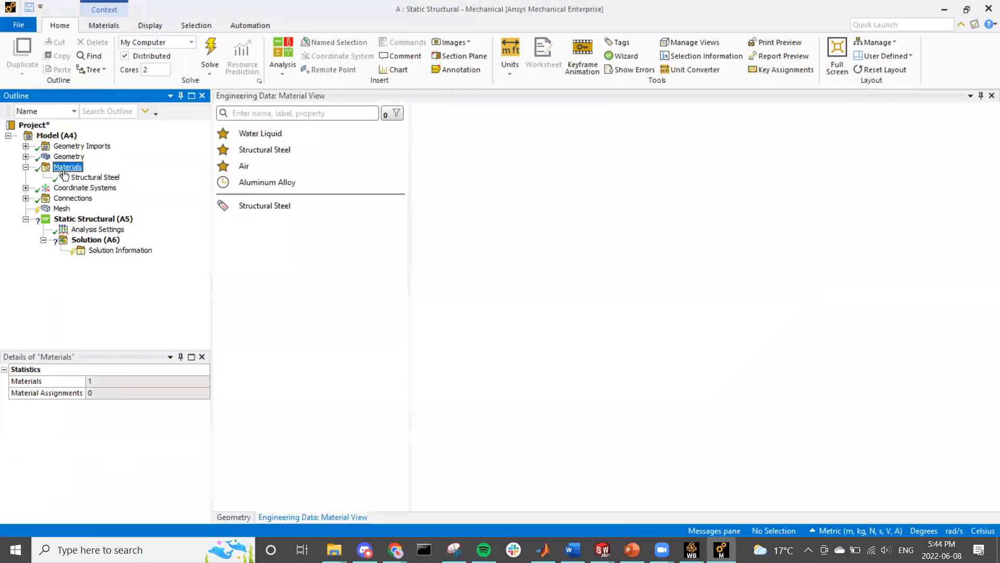
pyautogui.click(281, 113)
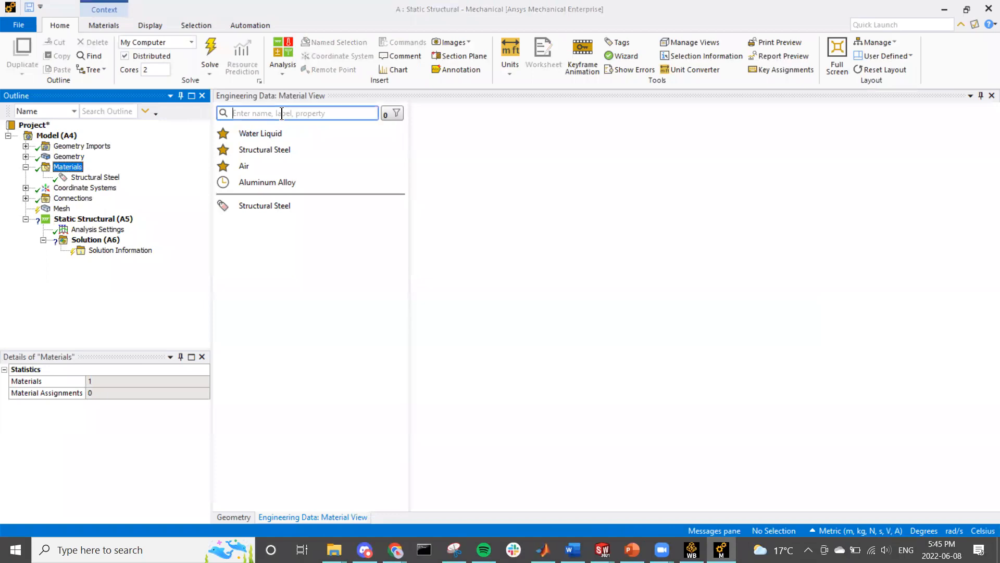
pyautogui.write('alu')
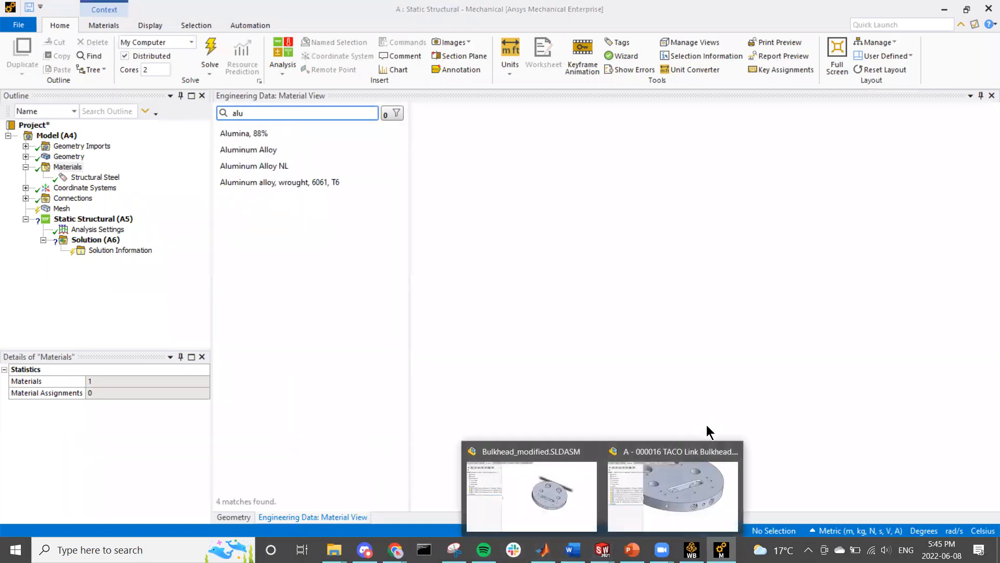
pyautogui.moveTo(345, 156)
pyautogui.click(398, 150)
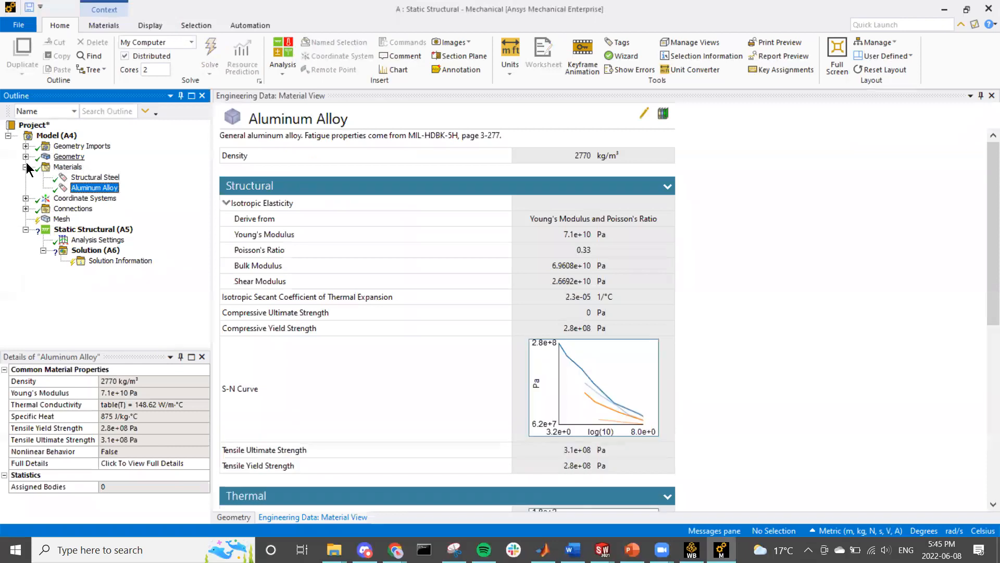
pyautogui.doubleClick(46, 165)
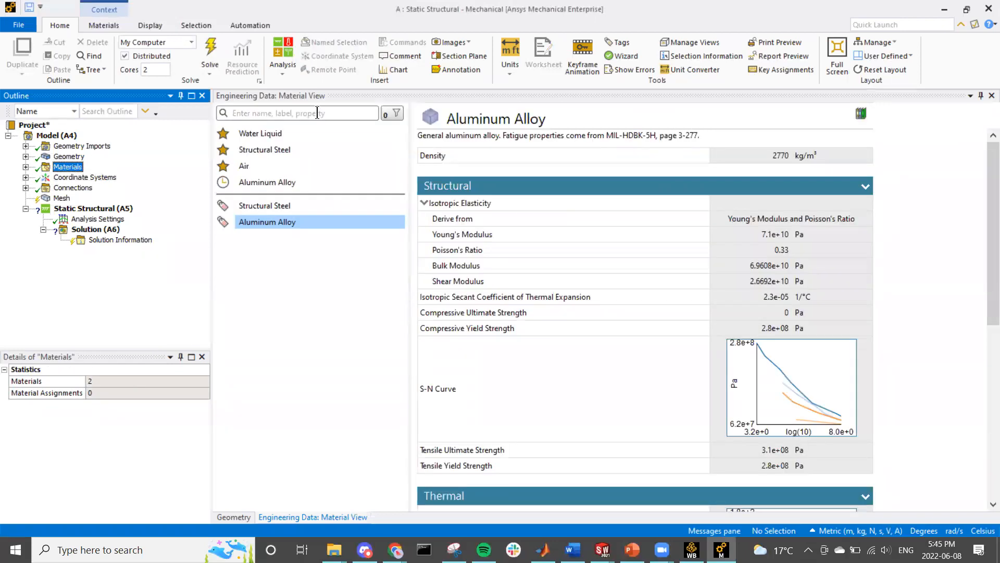
pyautogui.click(992, 95)
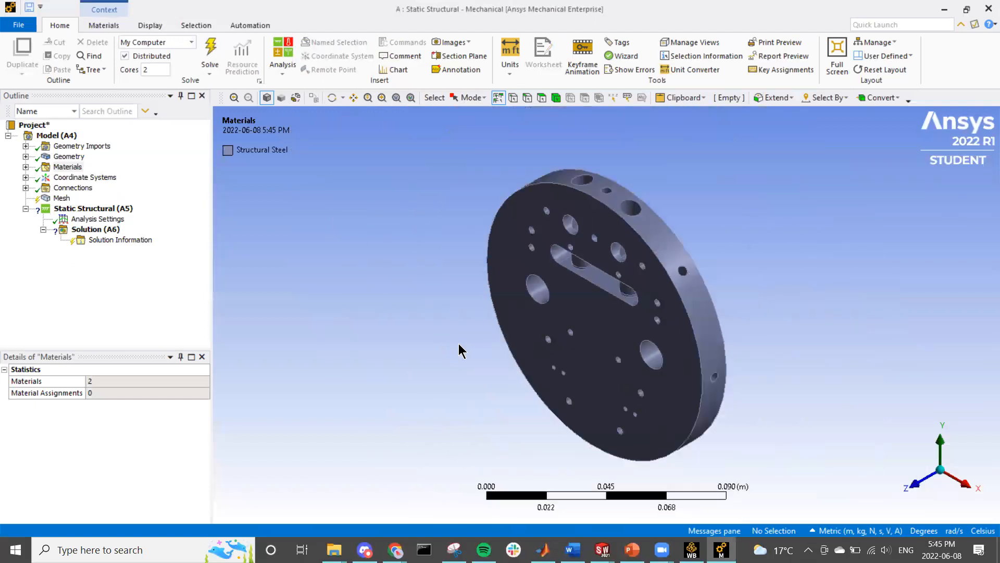
pyautogui.click(571, 339)
pyautogui.rightClick(551, 339)
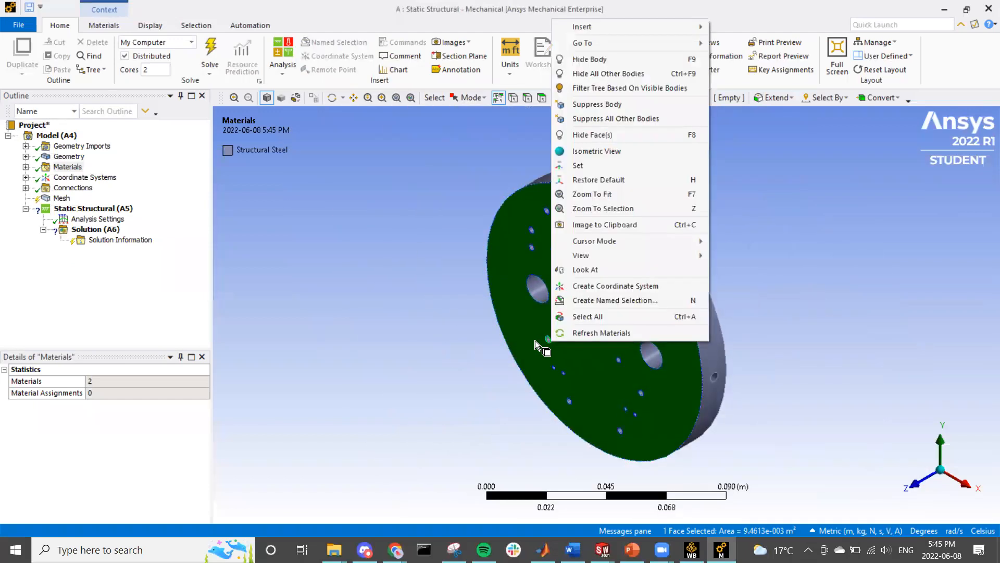
pyautogui.click(380, 312)
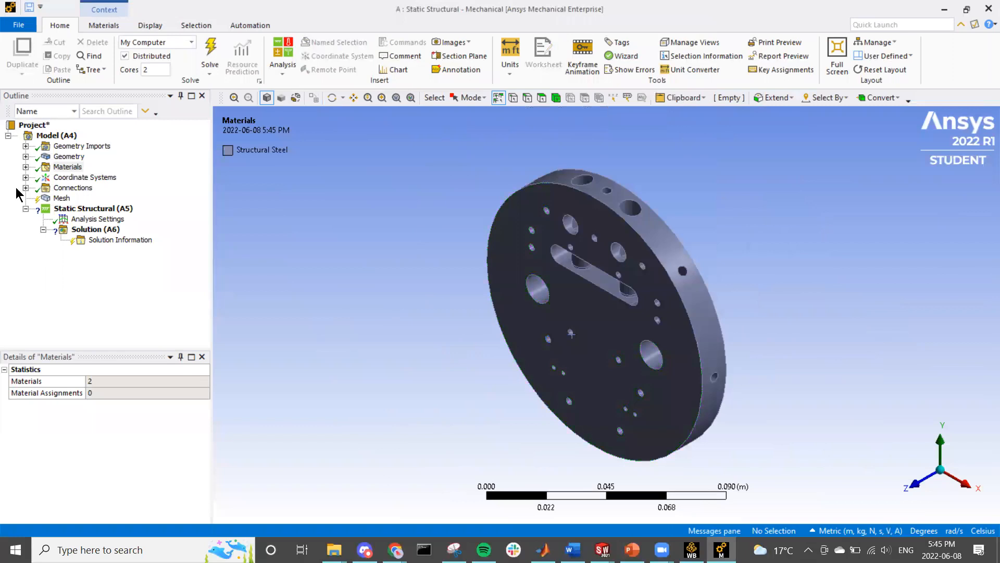
# - Review the material assignments of both TACO Retention Pin bodies and assign Aluminum Alloy to the Recovery Bulkhead body
pyautogui.click(26, 157)
pyautogui.click(123, 188)
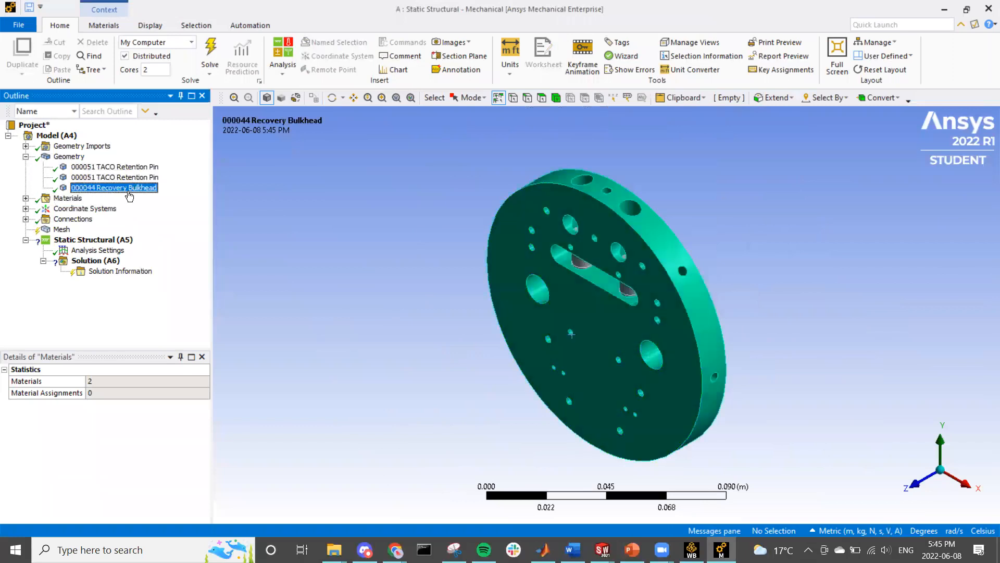
pyautogui.click(118, 166)
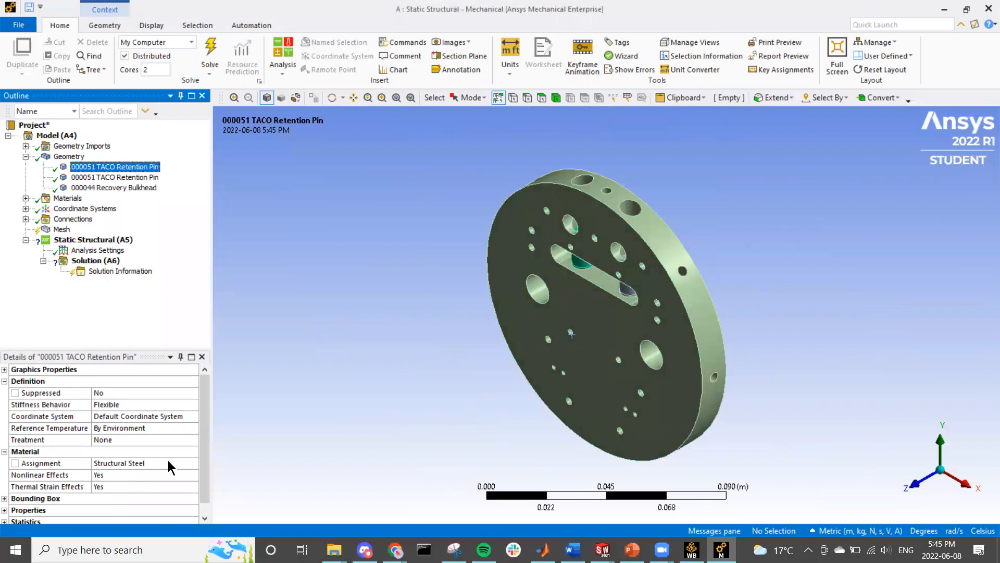
pyautogui.click(139, 179)
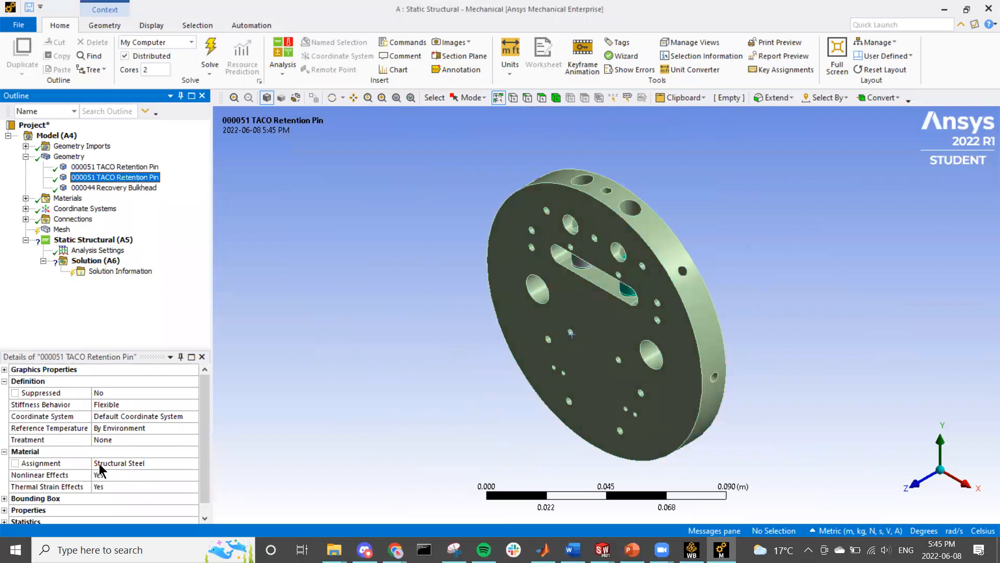
pyautogui.click(143, 188)
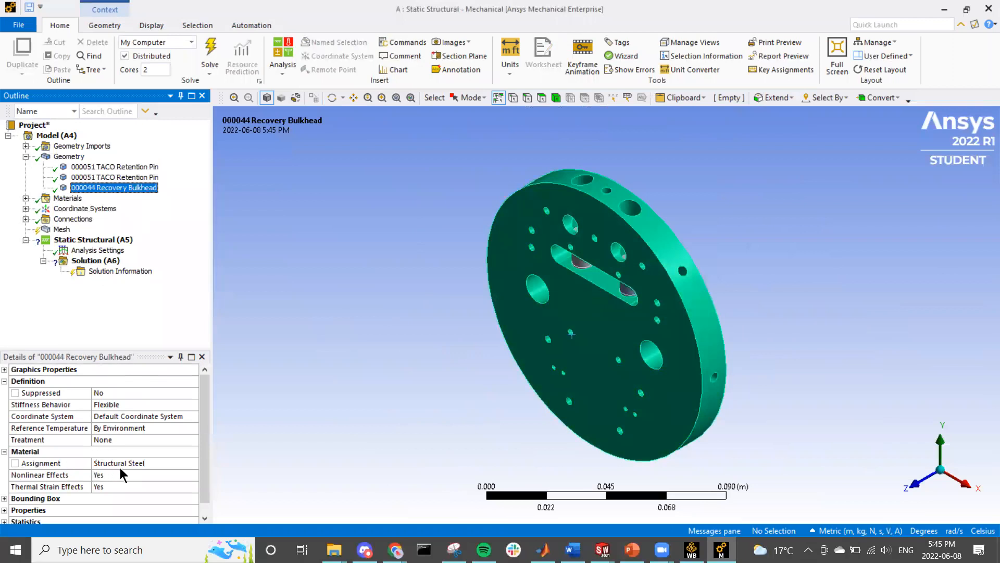
pyautogui.click(151, 465)
pyautogui.click(193, 463)
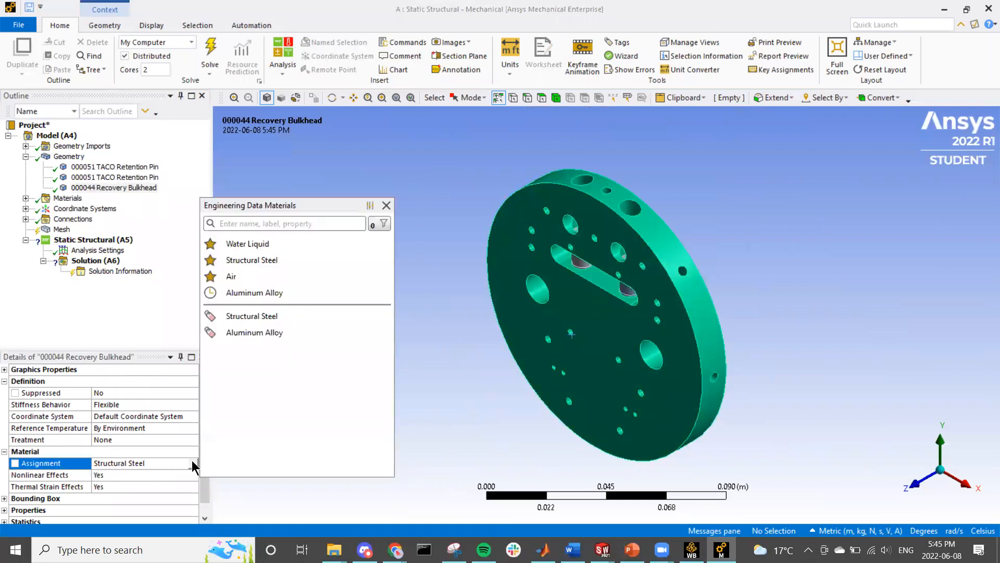
pyautogui.click(261, 334)
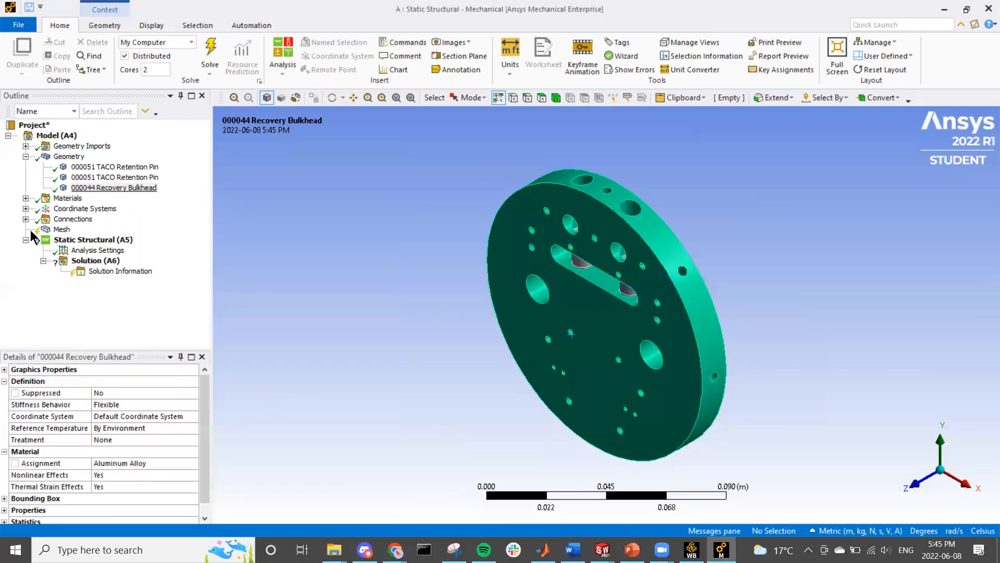
# - Examine up close how the two retention pins sit inside the bulkhead's slot
pyautogui.scroll(5, 604, 304)
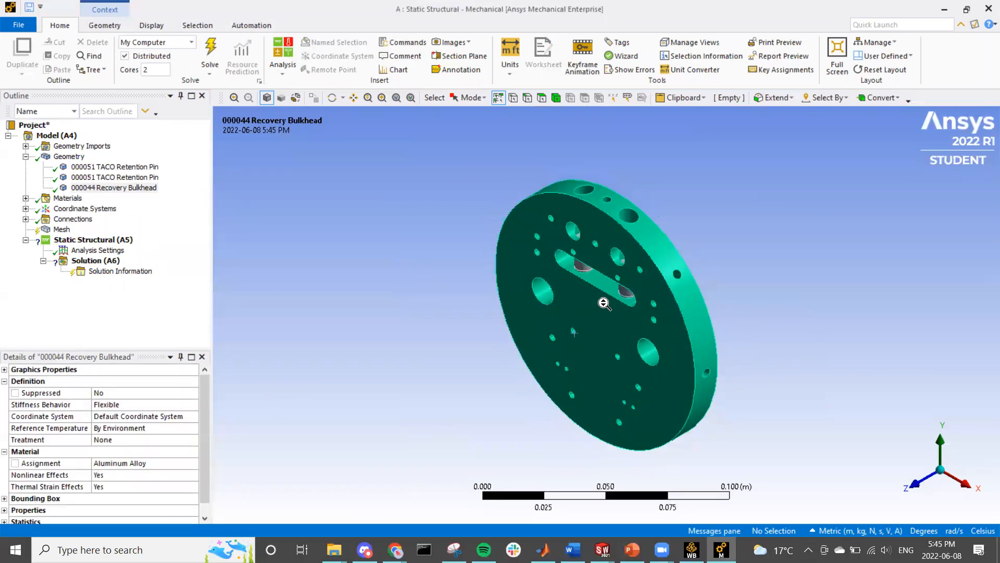
pyautogui.moveTo(574, 196); pyautogui.dragTo(688, 144, button='middle')
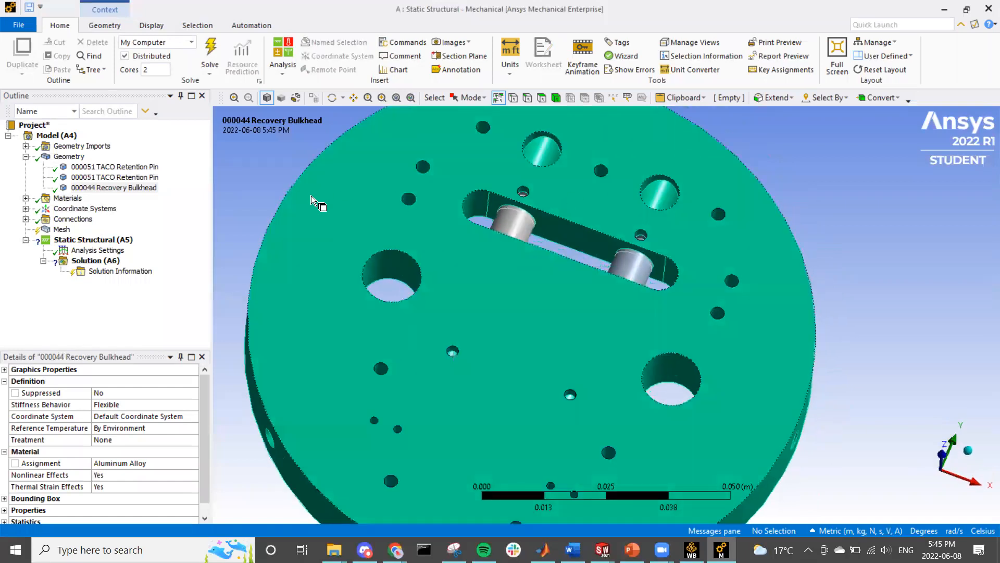
# - Select the Mesh branch and inspect the retention pins, slot and surrounding holes of the bulkhead from several angles
pyautogui.moveTo(224, 193); pyautogui.dragTo(271, 263, button='middle')
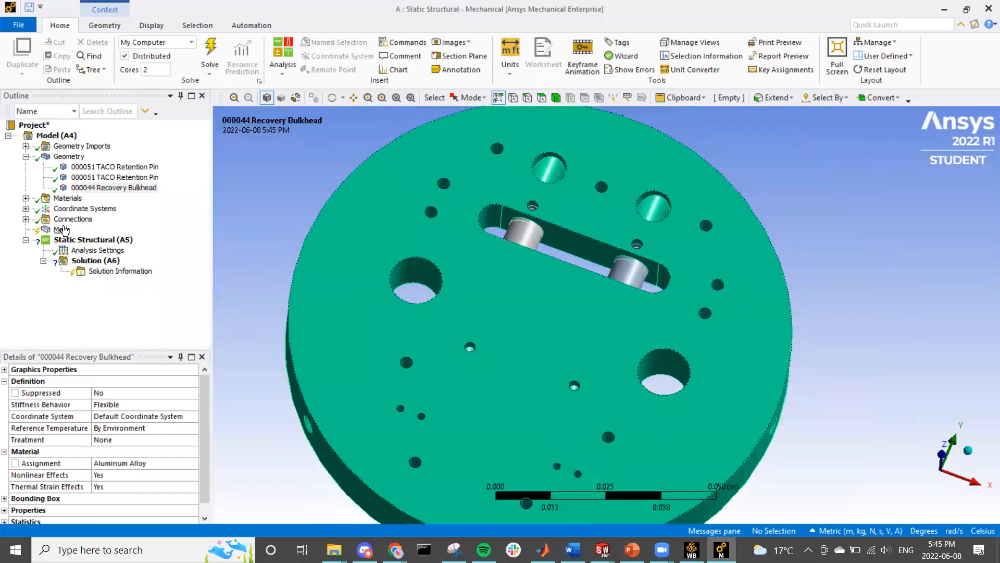
pyautogui.click(62, 230)
pyautogui.moveTo(219, 246); pyautogui.dragTo(344, 268, button='middle')
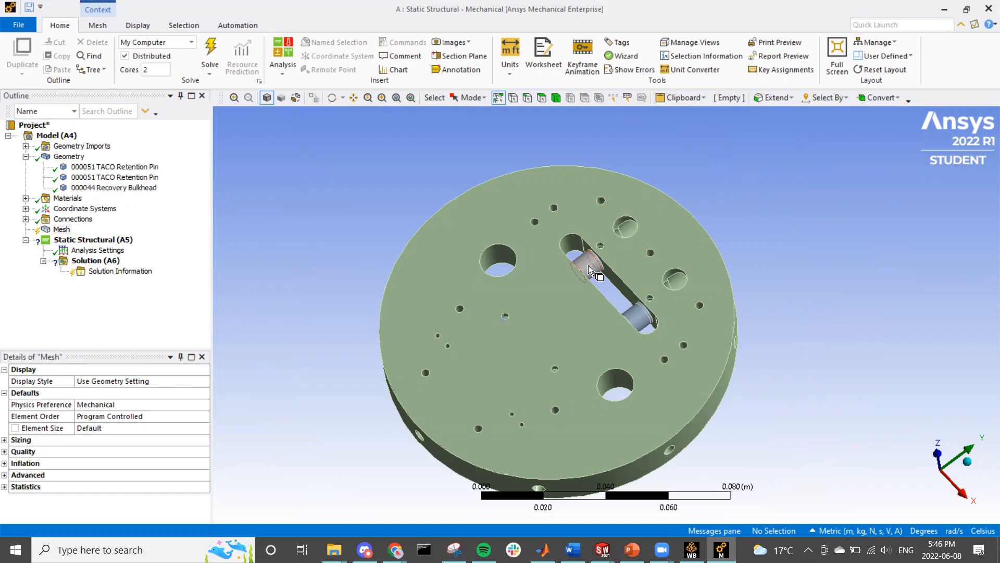
pyautogui.scroll(3, 589, 265)
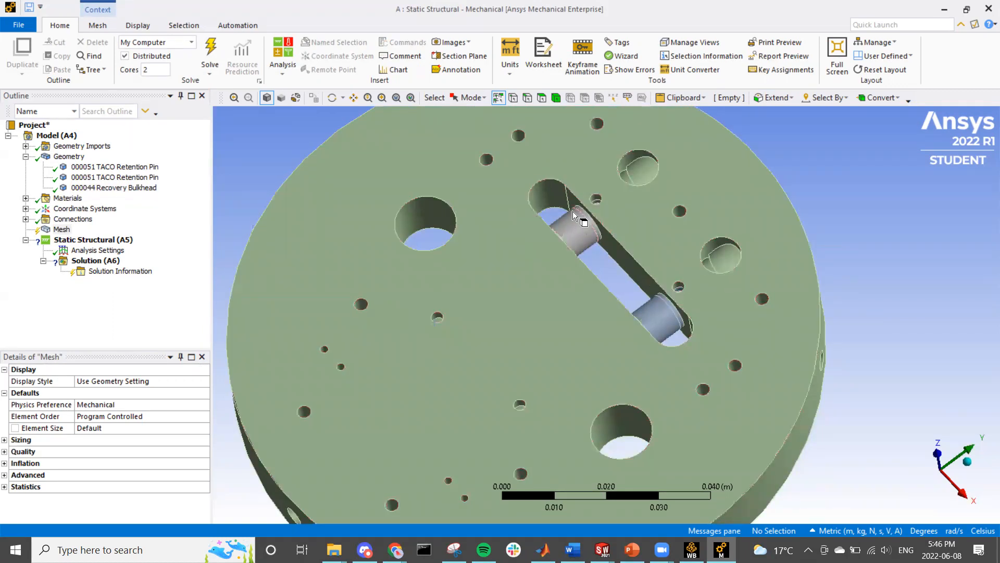
pyautogui.moveTo(583, 209); pyautogui.dragTo(542, 249, button='middle')
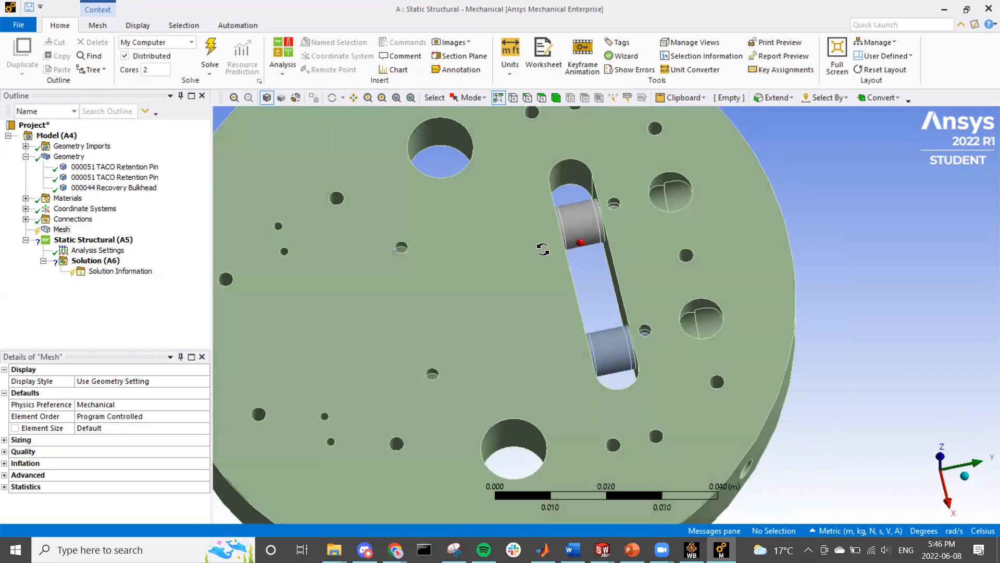
pyautogui.scroll(3, 582, 211)
pyautogui.scroll(-4, 583, 211)
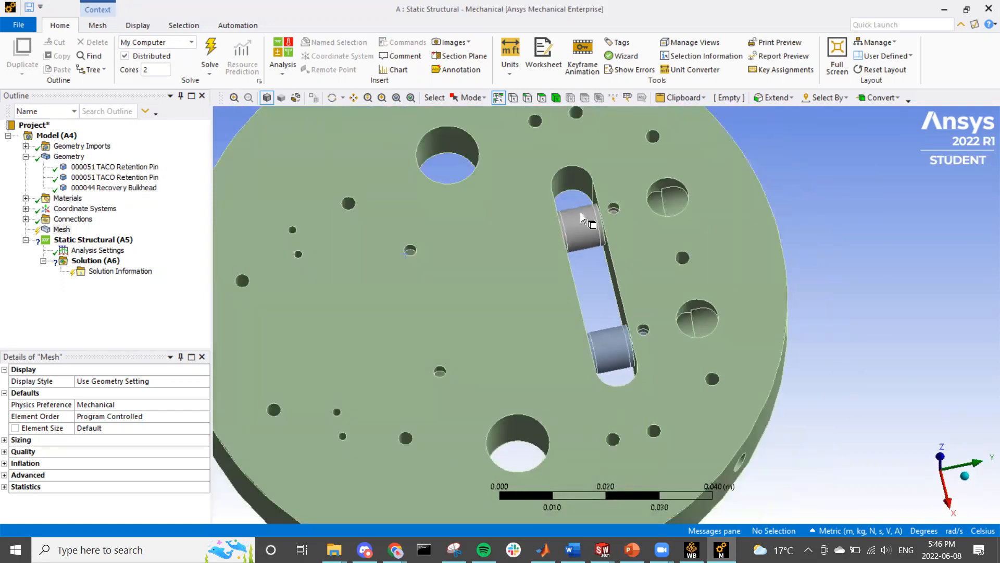
pyautogui.moveTo(611, 208); pyautogui.dragTo(605, 230, button='middle')
pyautogui.scroll(3, 625, 154)
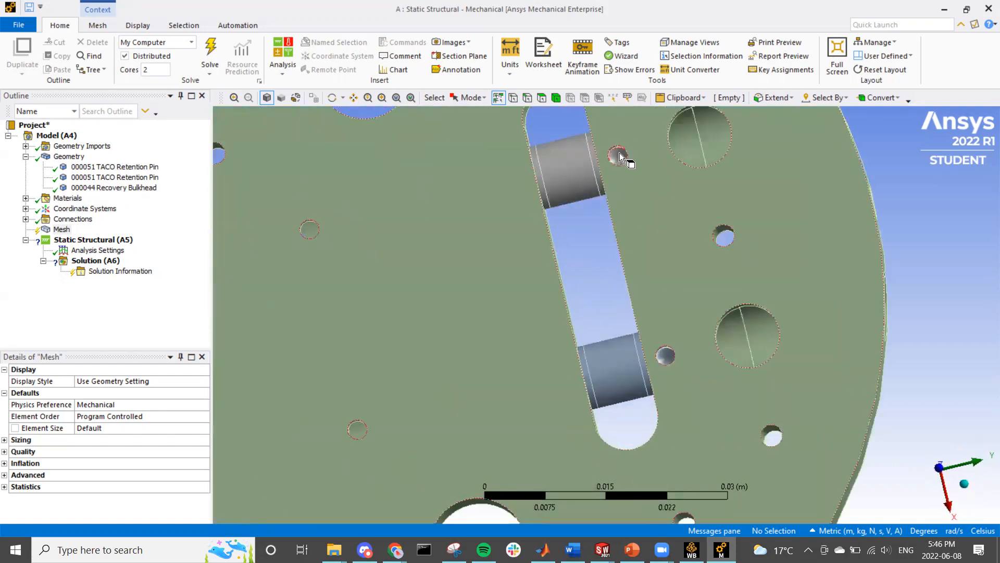
pyautogui.scroll(2, 619, 154)
pyautogui.scroll(-4, 620, 154)
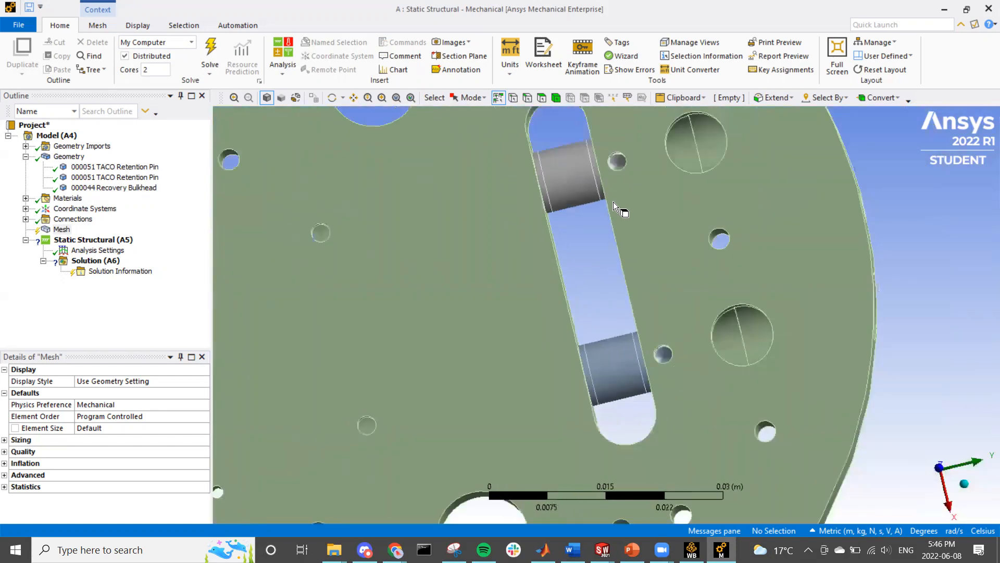
pyautogui.moveTo(631, 165); pyautogui.dragTo(558, 220, button='middle')
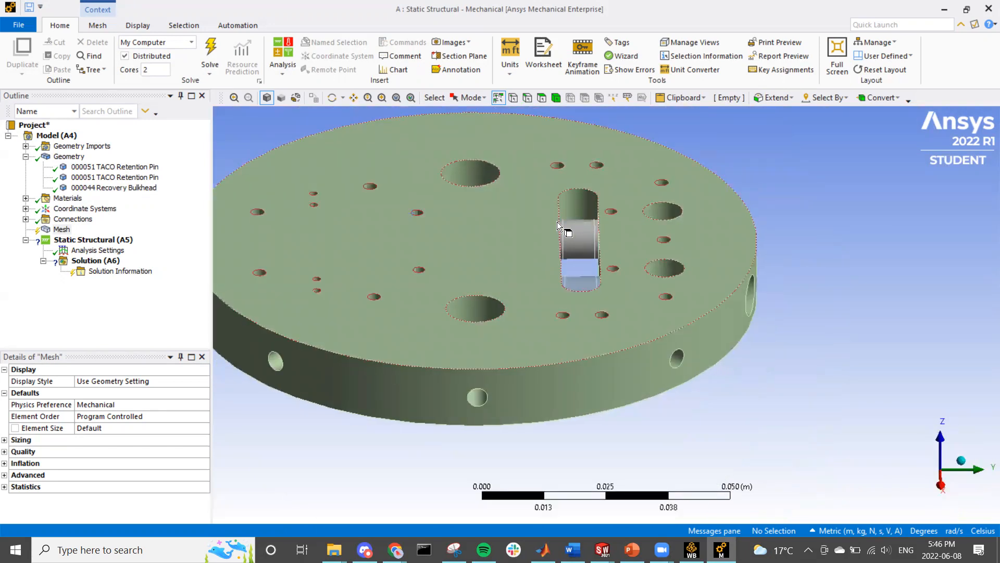
pyautogui.scroll(-3, 607, 263)
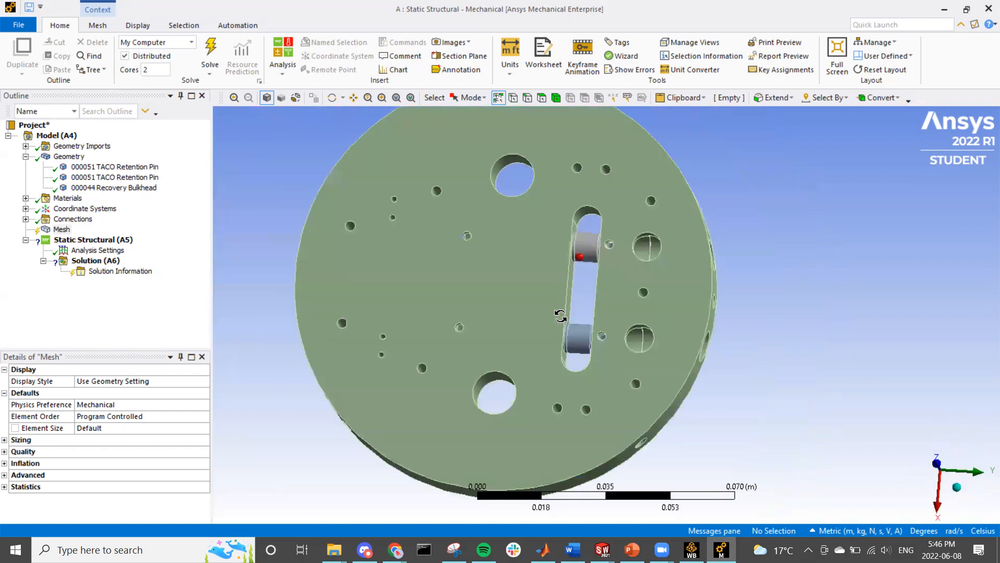
pyautogui.scroll(3, 599, 249)
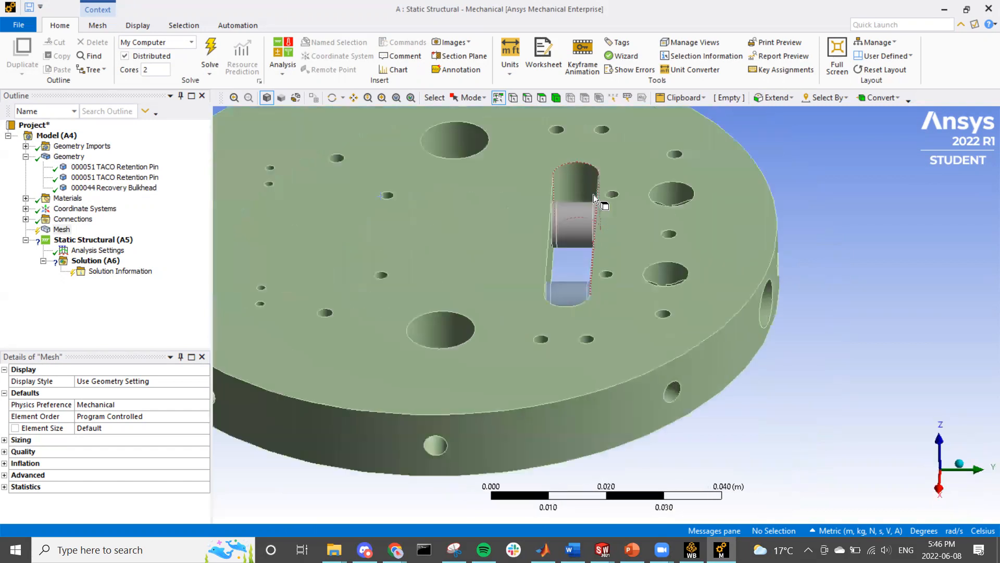
pyautogui.scroll(2, 587, 227)
pyautogui.moveTo(606, 197); pyautogui.dragTo(646, 205, button='middle')
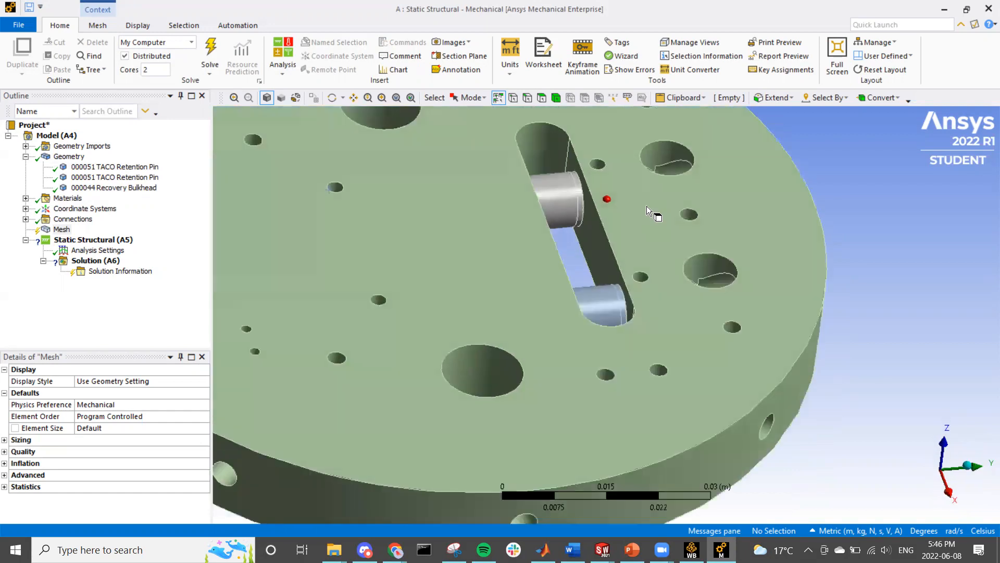
# - Insert a manual contact region under Connections
pyautogui.rightClick(61, 220)
pyautogui.moveTo(91, 228)
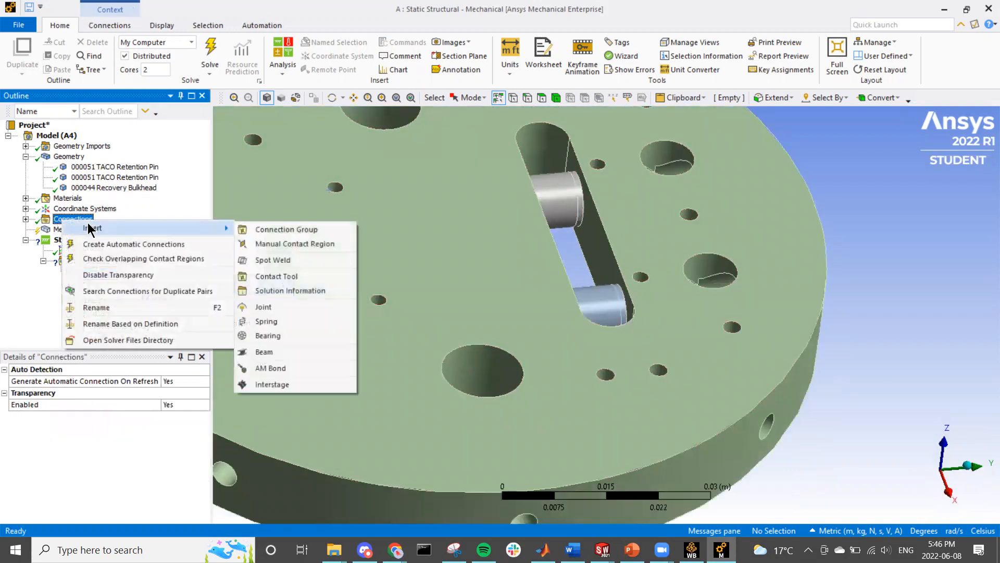
pyautogui.click(296, 234)
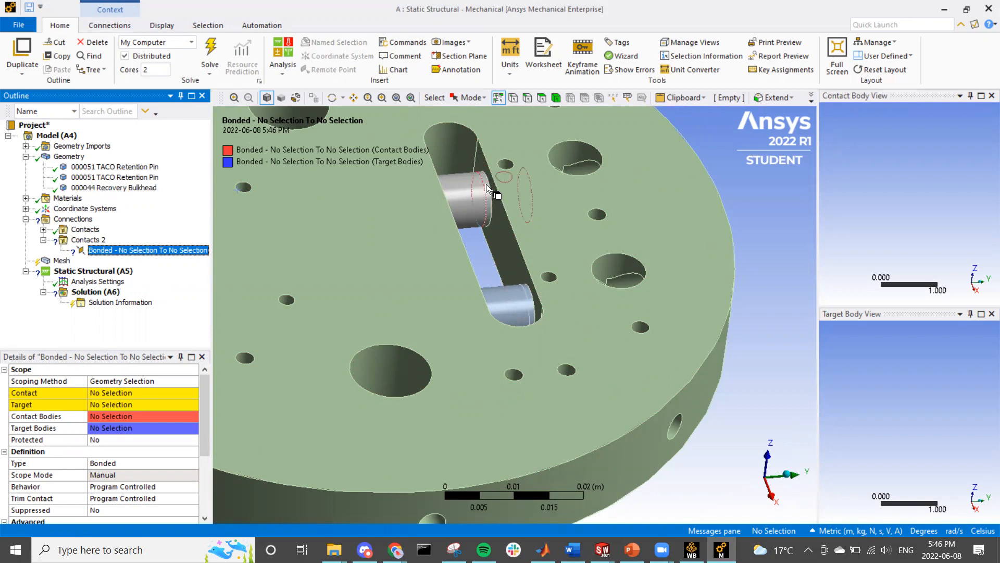
# - Hide both retention pins by selecting a cylindrical face on each, and invert the visibility to isolate the pins
pyautogui.click(486, 183)
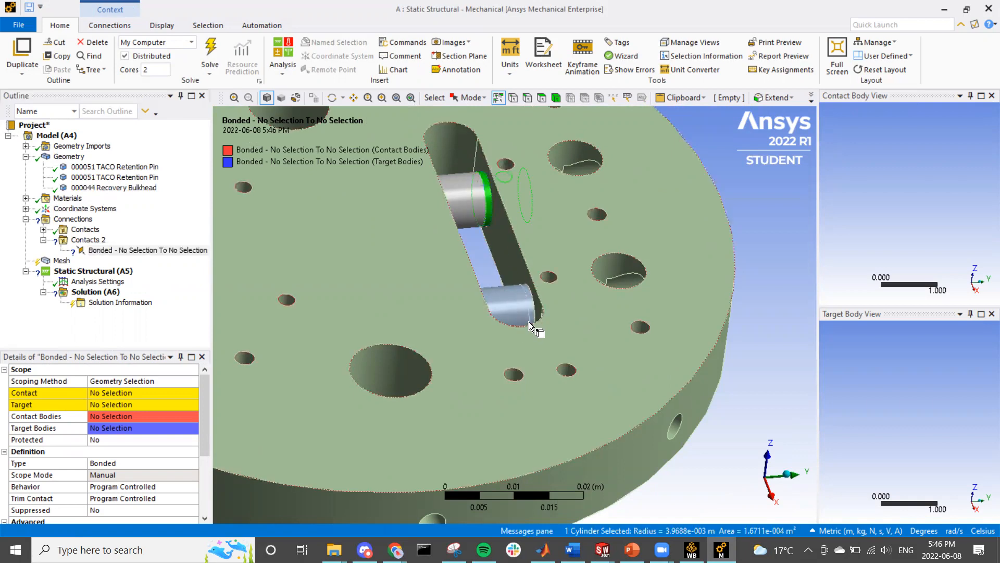
pyautogui.keyDown('ctrl'); pyautogui.click(527, 292); pyautogui.keyUp('ctrl')
pyautogui.moveTo(527, 289); pyautogui.dragTo(498, 269, button='middle')
pyautogui.rightClick(446, 223)
pyautogui.press('Escape')
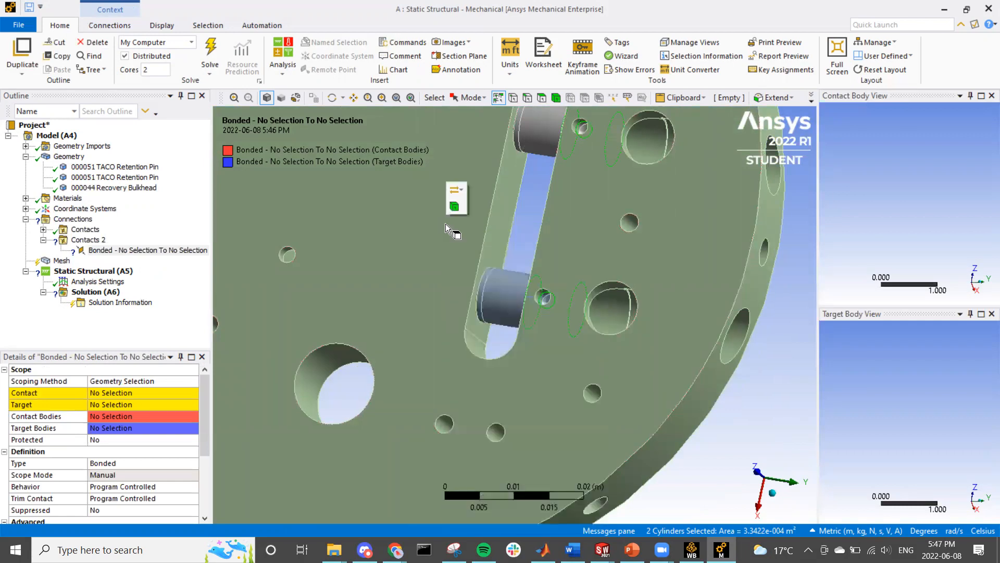
pyautogui.rightClick(390, 236)
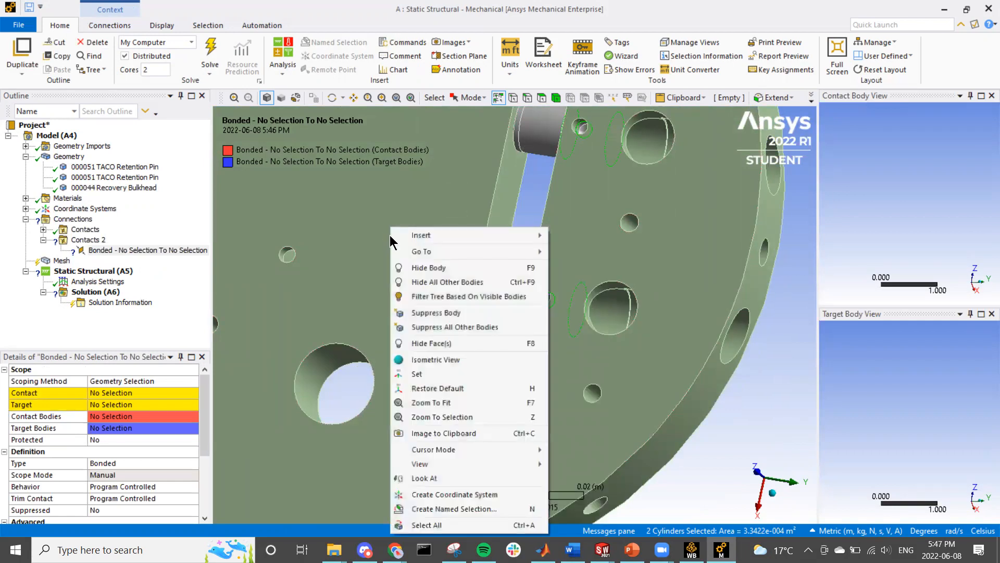
pyautogui.click(419, 267)
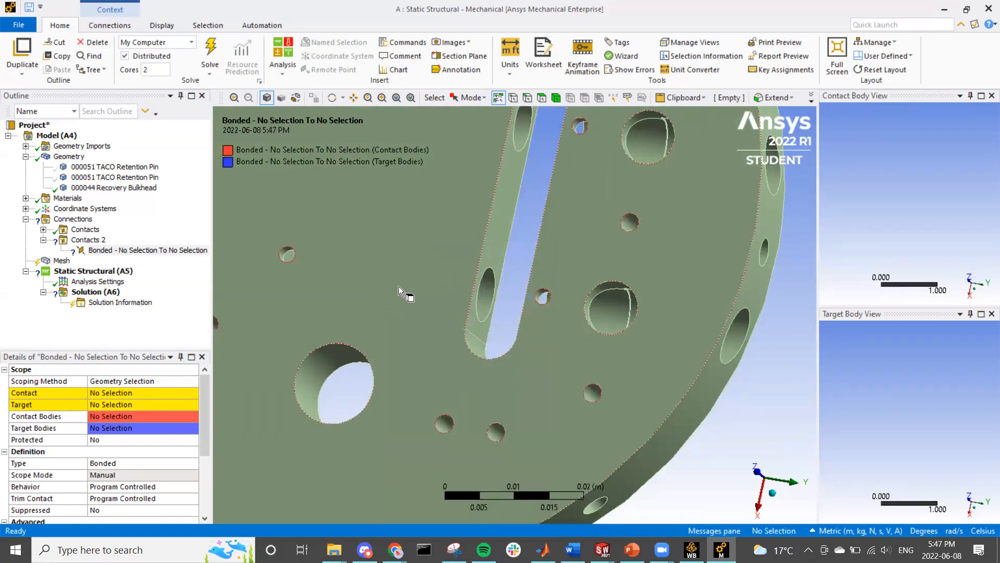
pyautogui.rightClick(523, 271)
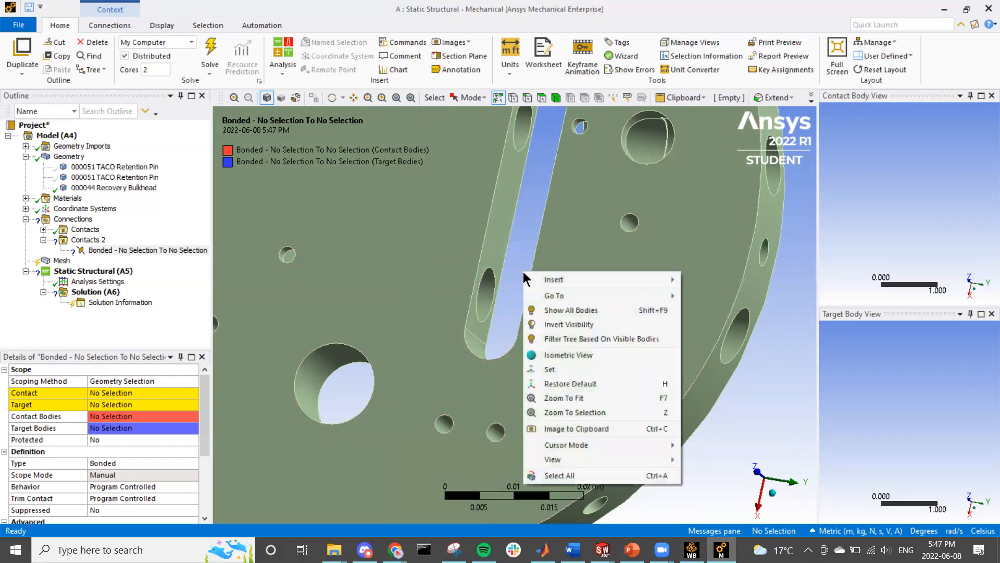
pyautogui.click(537, 324)
# - Assign the two outer cylindrical faces of each retention pin, four in all, as the Contact side of the region
pyautogui.moveTo(518, 293); pyautogui.dragTo(570, 183, button='middle')
pyautogui.click(553, 198)
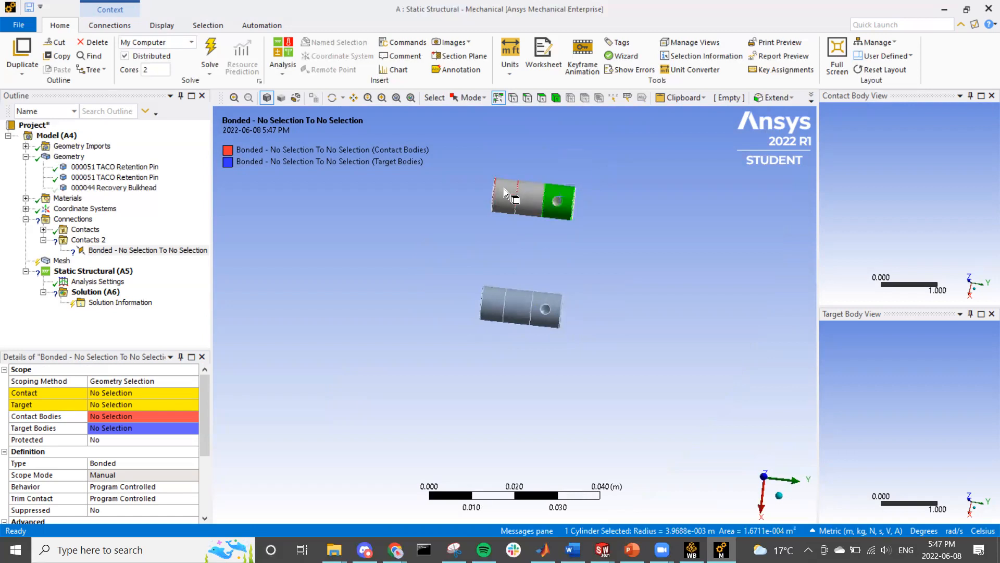
pyautogui.keyDown('ctrl'); pyautogui.click(504, 192); pyautogui.keyUp('ctrl')
pyautogui.keyDown('ctrl'); pyautogui.click(493, 299); pyautogui.keyUp('ctrl')
pyautogui.keyDown('ctrl'); pyautogui.click(548, 311); pyautogui.keyUp('ctrl')
pyautogui.moveTo(550, 312); pyautogui.dragTo(526, 271, button='middle')
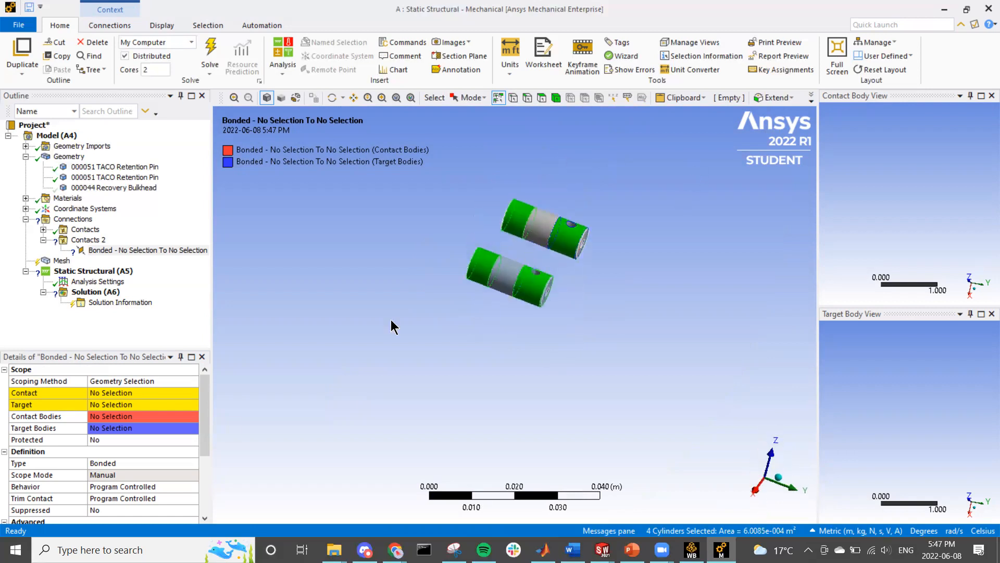
pyautogui.click(124, 394)
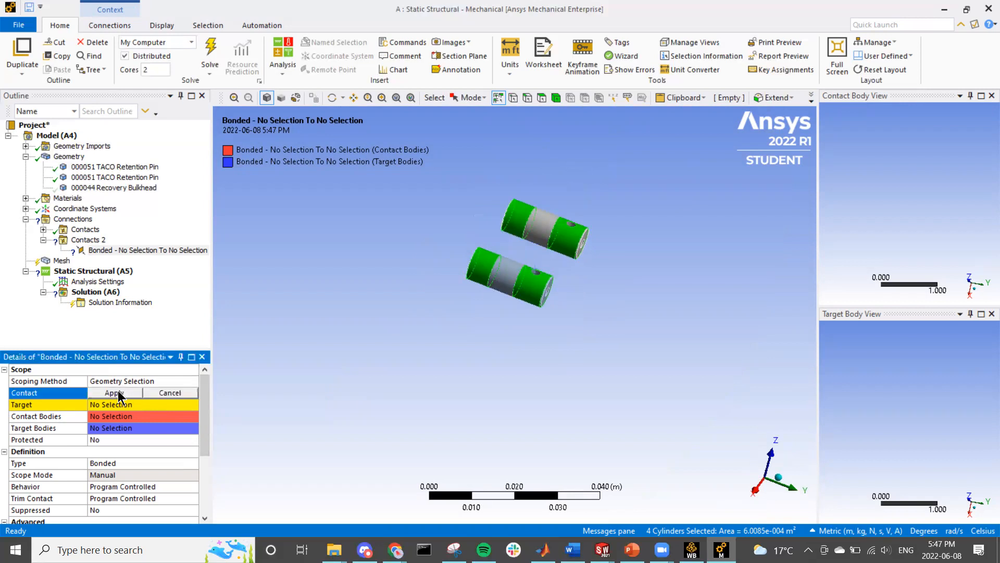
pyautogui.click(115, 393)
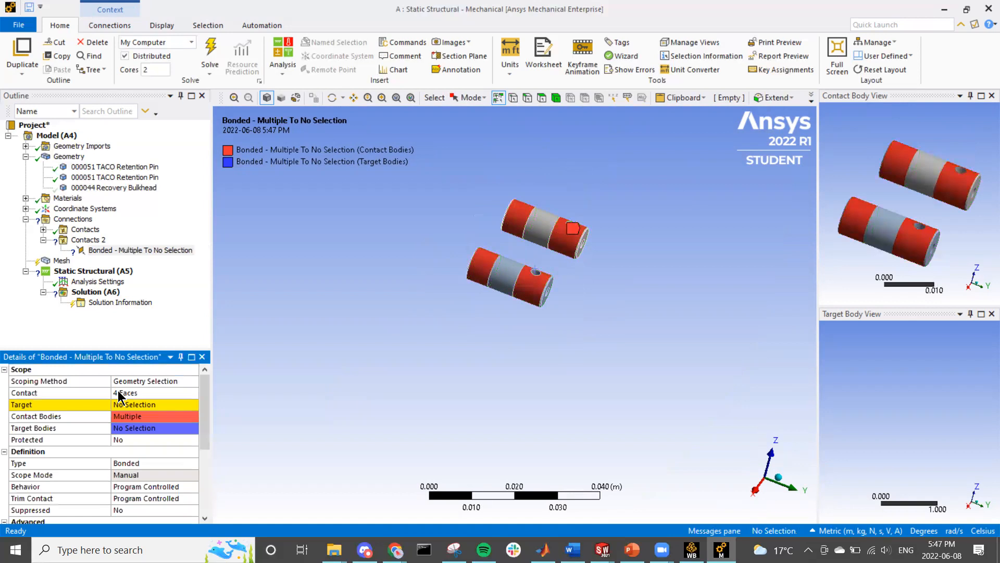
# - Isolate the bulkhead and assign the four cylindrical pin-hole faces on both sides of its slot as the Target
pyautogui.rightClick(400, 305)
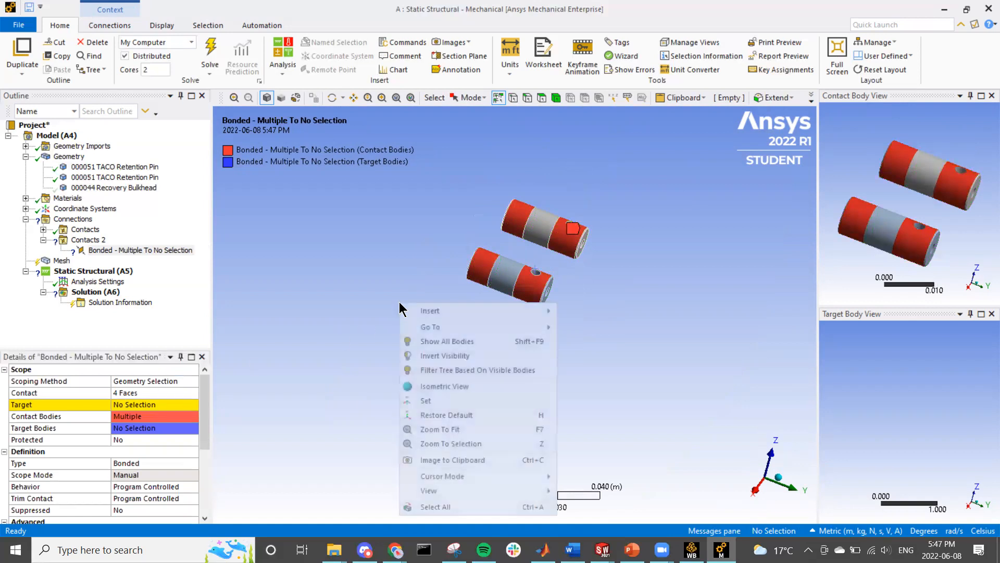
pyautogui.click(434, 359)
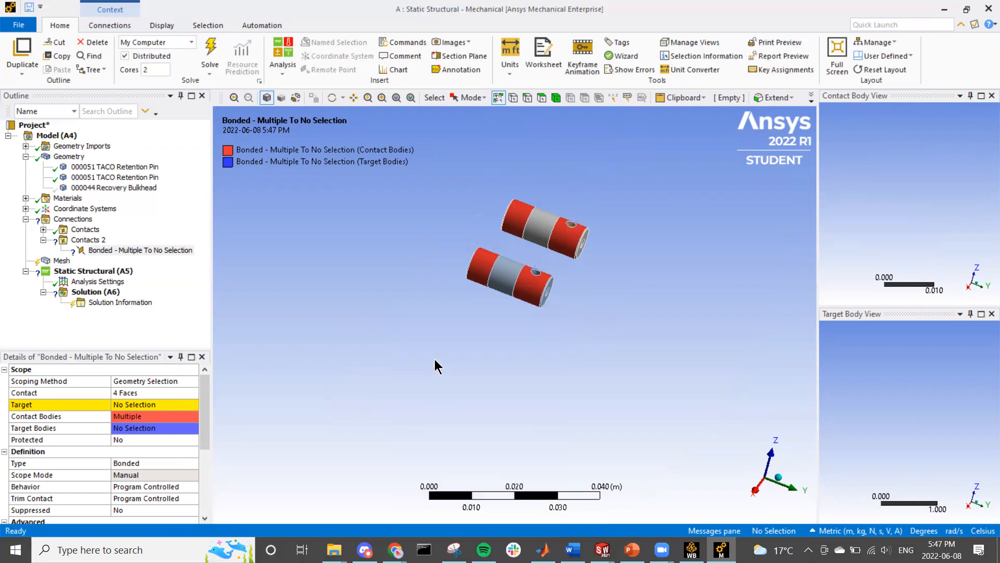
pyautogui.scroll(2, 540, 217)
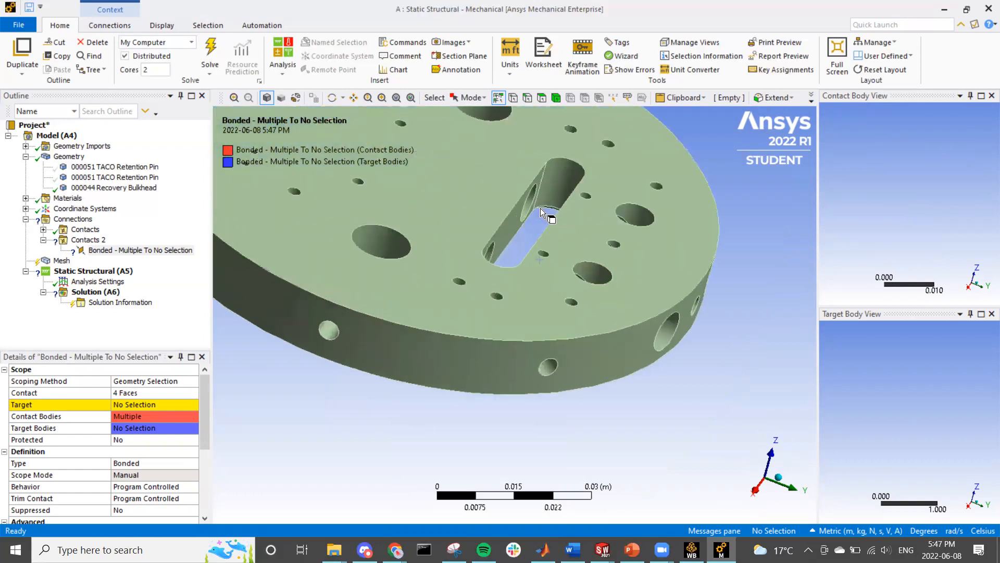
pyautogui.click(529, 185)
pyautogui.moveTo(520, 204); pyautogui.dragTo(436, 257, button='middle')
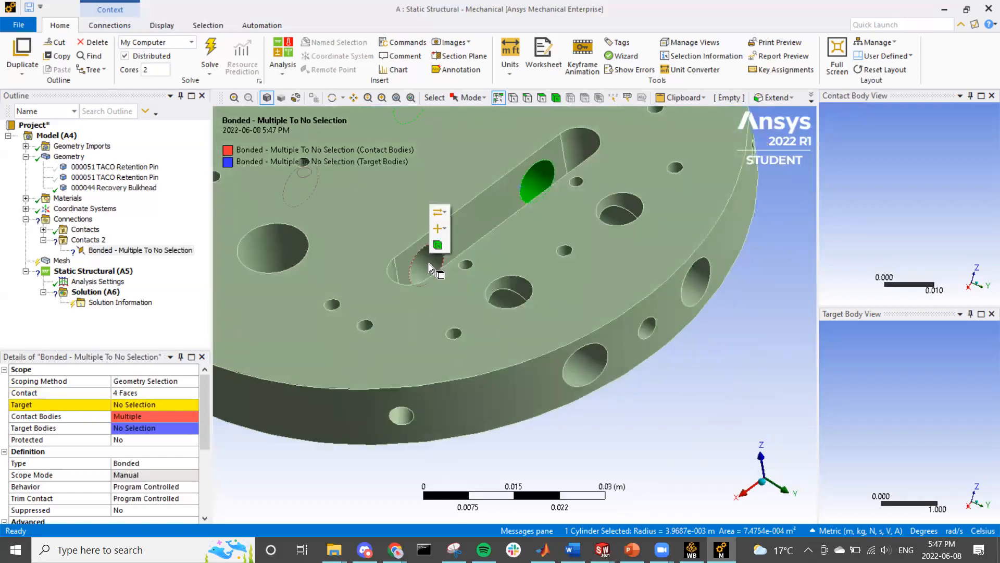
pyautogui.keyDown('ctrl'); pyautogui.click(430, 261); pyautogui.keyUp('ctrl')
pyautogui.moveTo(423, 320); pyautogui.dragTo(565, 333, button='middle')
pyautogui.keyDown('ctrl'); pyautogui.click(352, 277); pyautogui.keyUp('ctrl')
pyautogui.scroll(-2, 351, 268)
pyautogui.keyDown('ctrl'); pyautogui.click(314, 186); pyautogui.keyUp('ctrl')
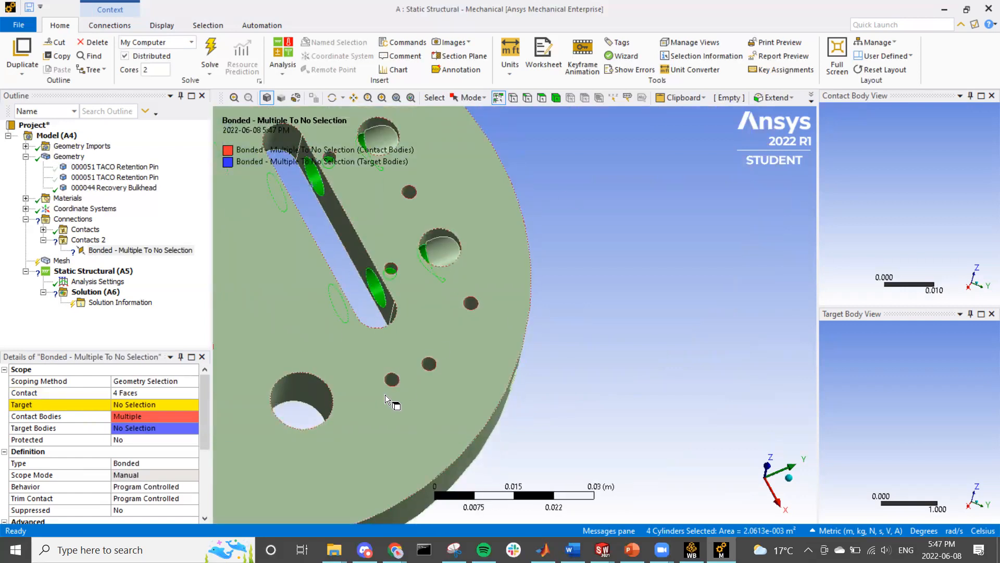
pyautogui.click(126, 405)
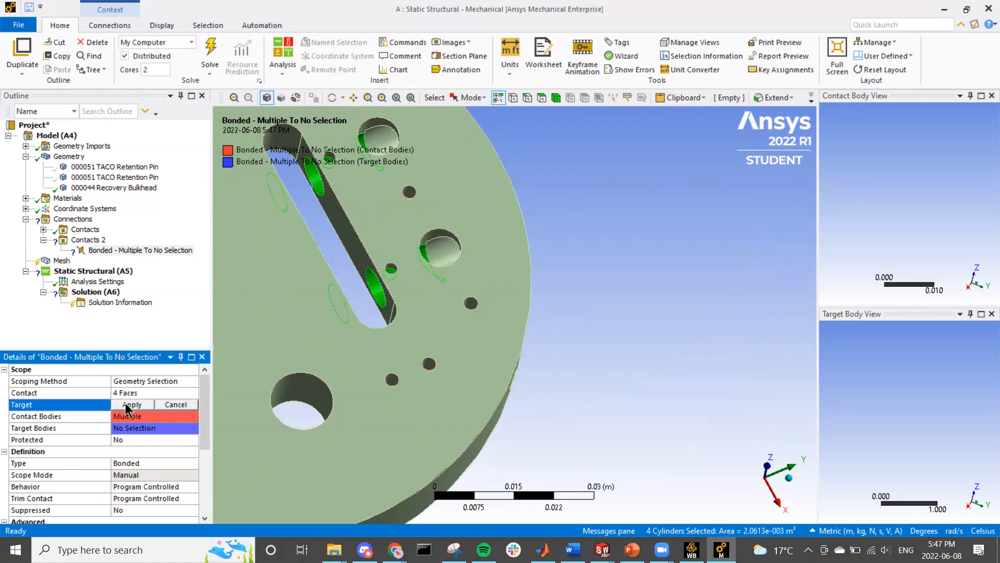
pyautogui.click(128, 406)
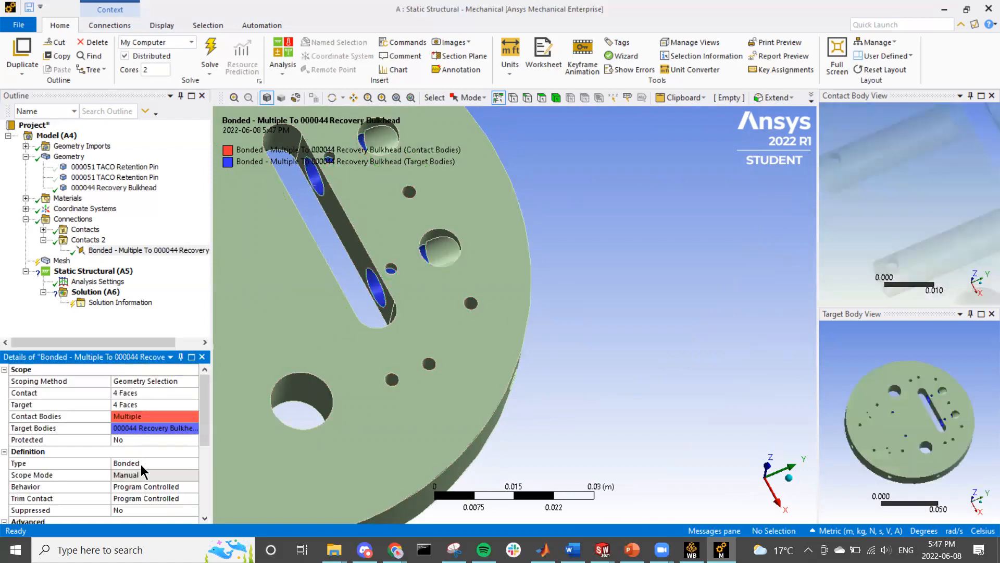
# - Set the contact region's type to No Separation and look through its remaining settings
pyautogui.click(145, 461)
pyautogui.click(192, 464)
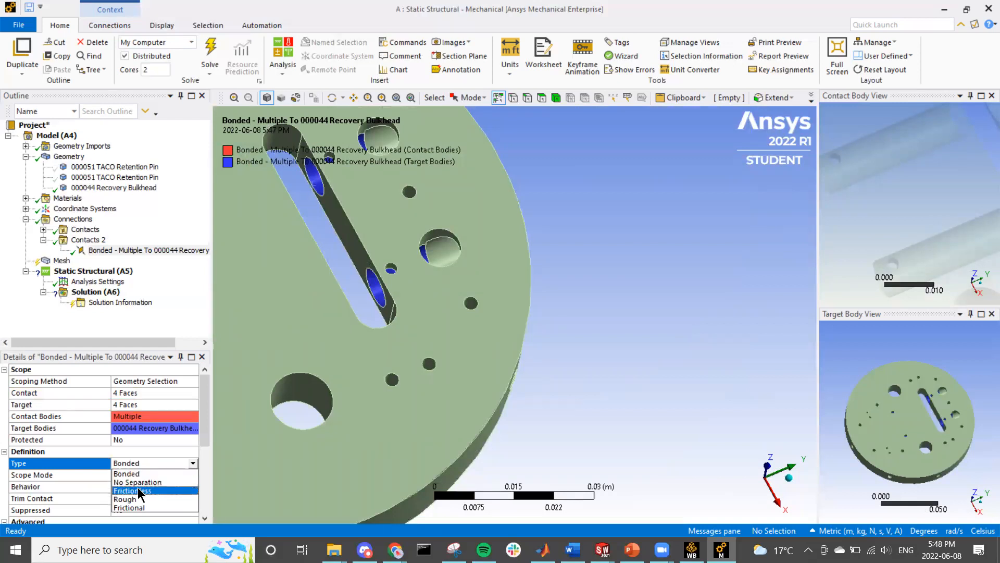
pyautogui.click(138, 483)
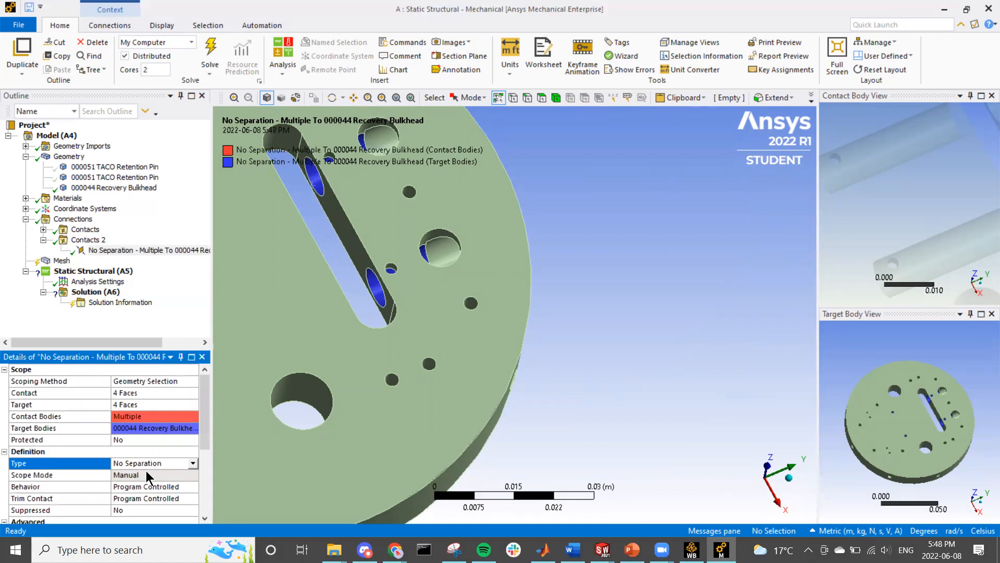
pyautogui.scroll(-4, 166, 463)
pyautogui.scroll(3, 167, 465)
pyautogui.scroll(1, 165, 467)
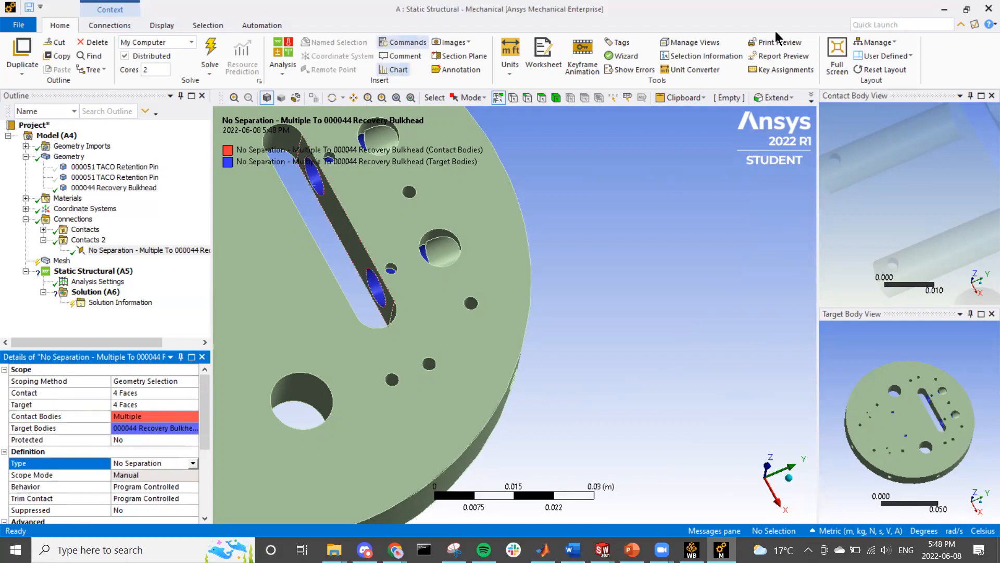
# - Set the contact region's type to Frictional with a friction coefficient of 0.61
pyautogui.click(192, 463)
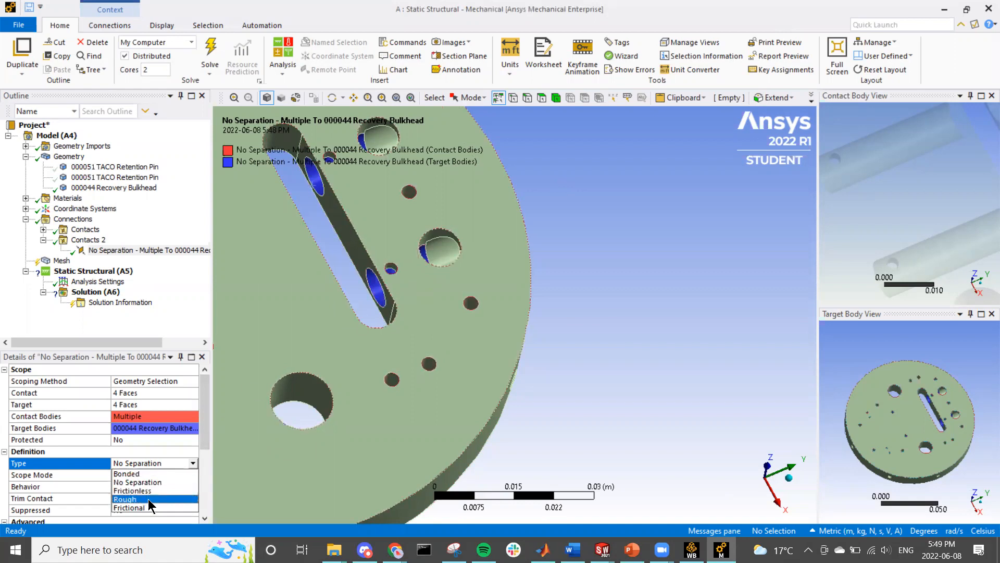
pyautogui.click(138, 508)
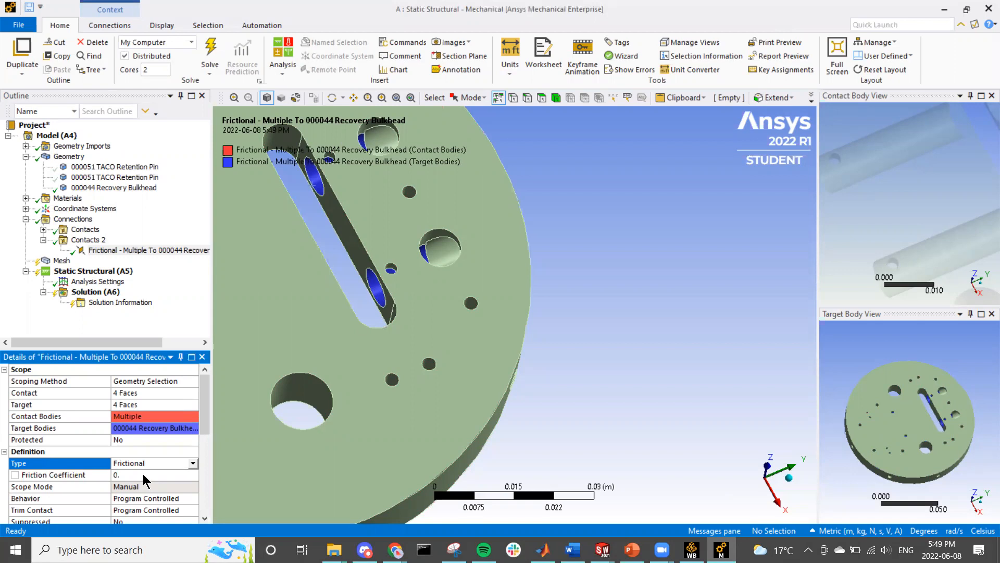
pyautogui.click(140, 474)
pyautogui.write('.61')
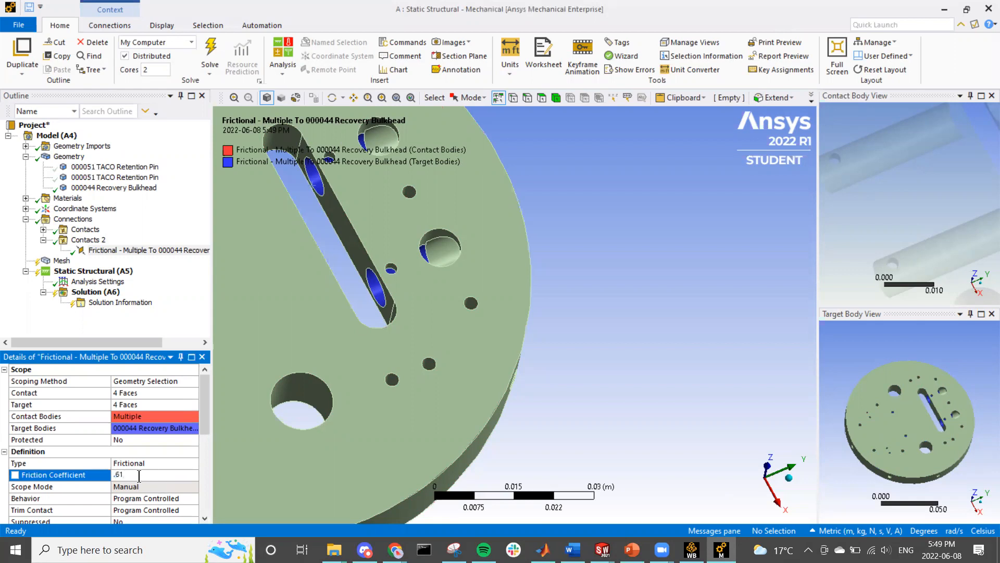
# - Show all bodies again and view the frictional region's contact and target faces in the full assembly
pyautogui.scroll(-5, 141, 476)
pyautogui.scroll(5, 146, 481)
pyautogui.click(177, 283)
pyautogui.scroll(2, 448, 307)
pyautogui.scroll(-3, 449, 308)
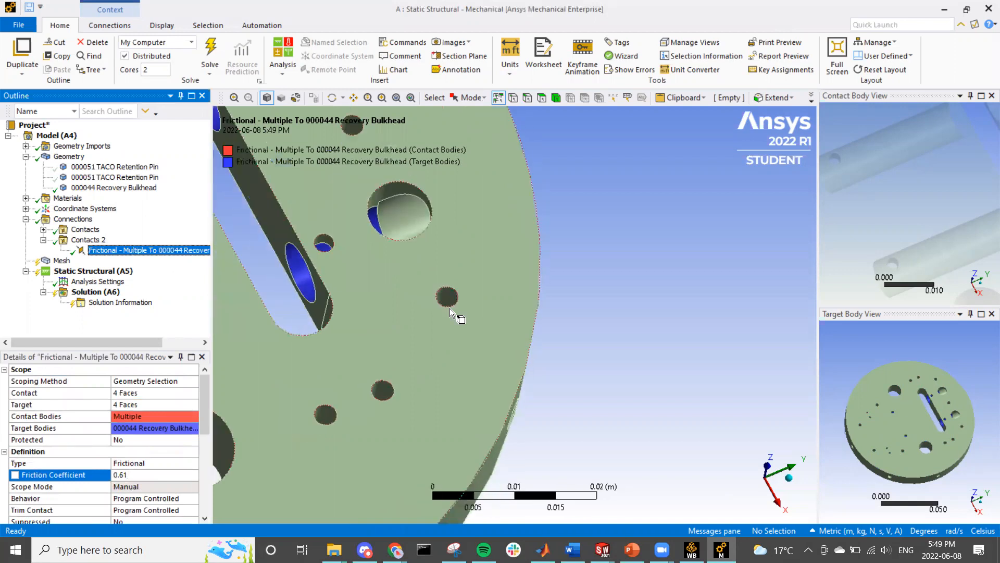
pyautogui.rightClick(646, 366)
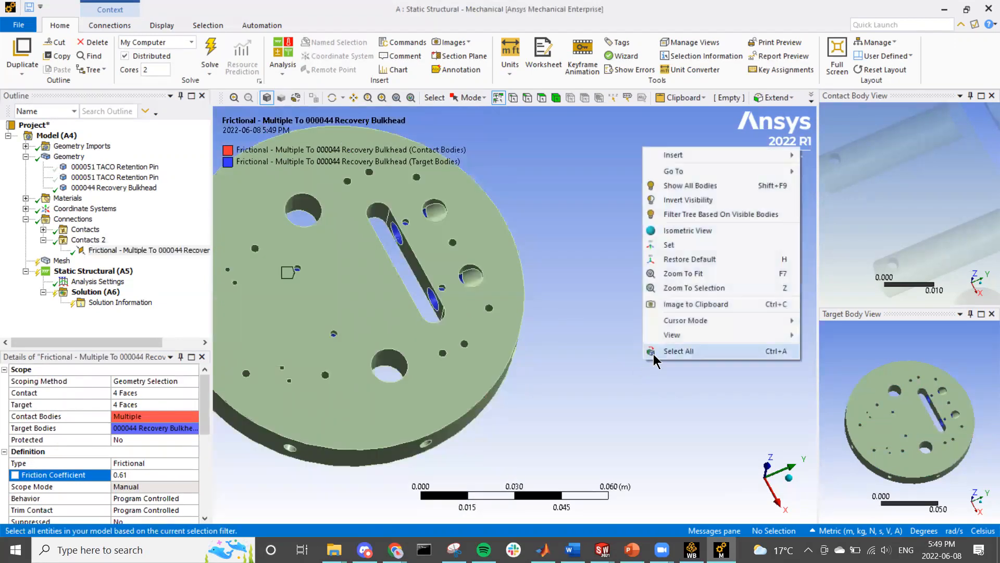
pyautogui.click(692, 187)
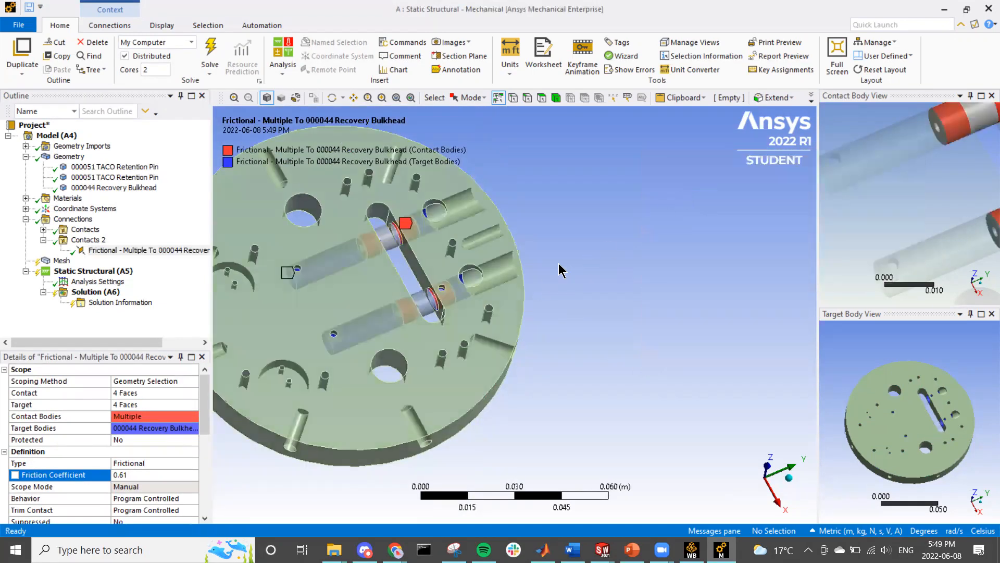
pyautogui.scroll(2, 364, 242)
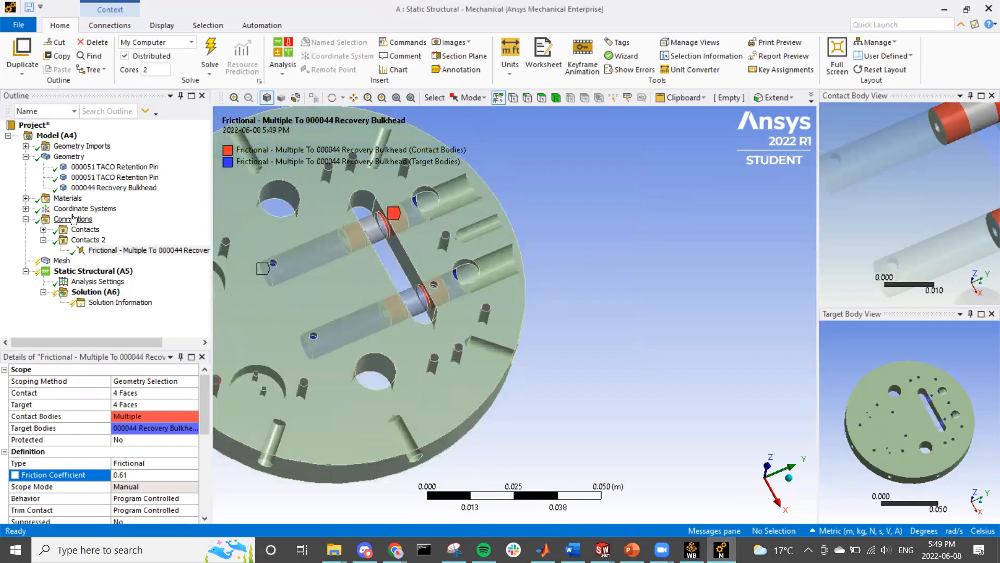
# - Review the Contacts 2 group and the two automatic contact regions under Contacts, and collapse both groups
pyautogui.click(85, 240)
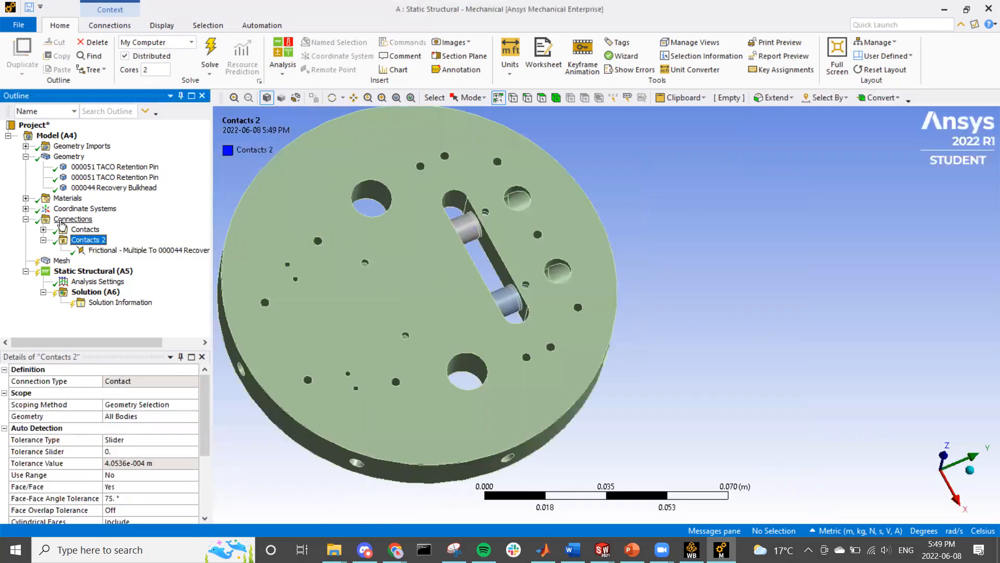
pyautogui.click(43, 229)
pyautogui.click(111, 241)
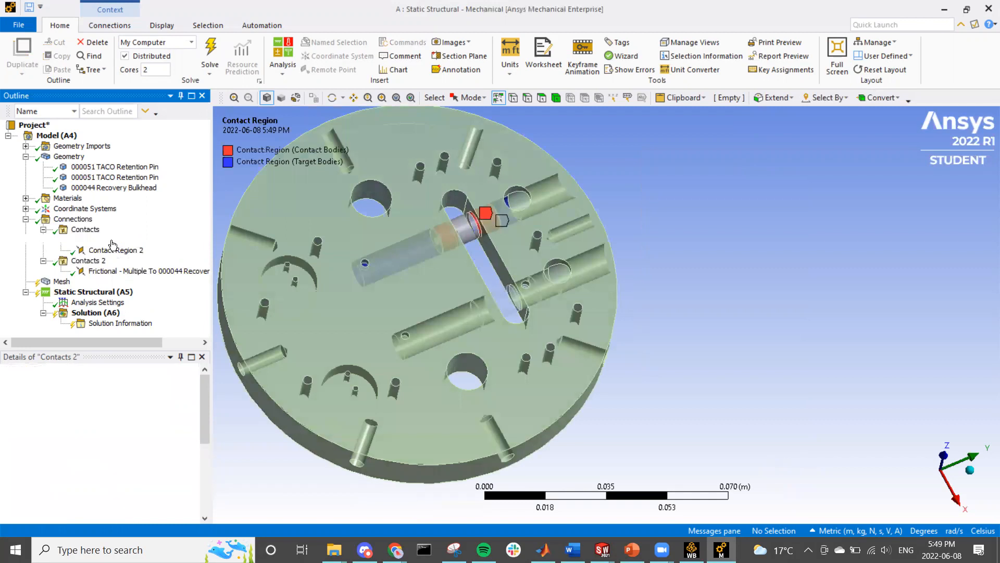
pyautogui.click(111, 251)
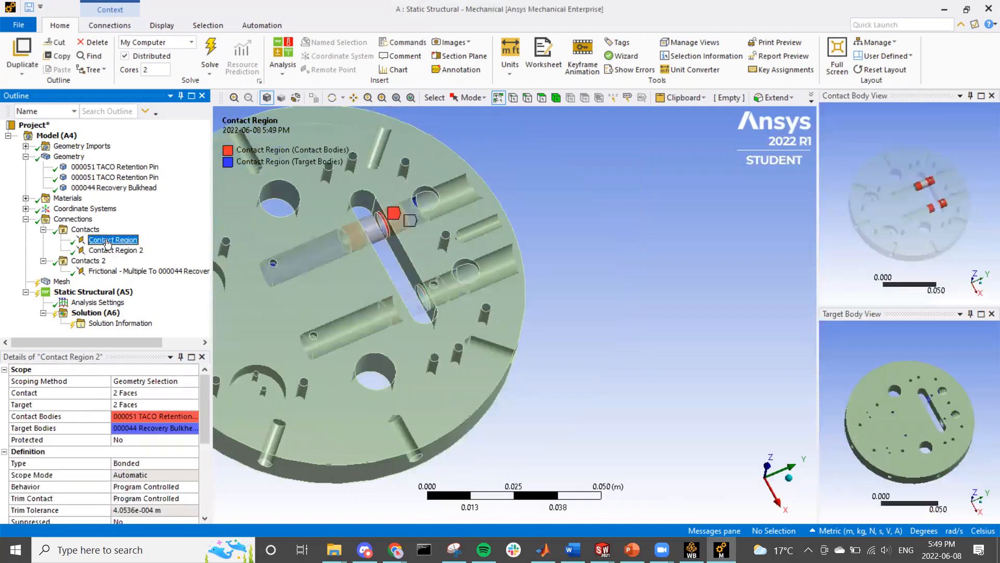
pyautogui.click(44, 230)
pyautogui.click(43, 240)
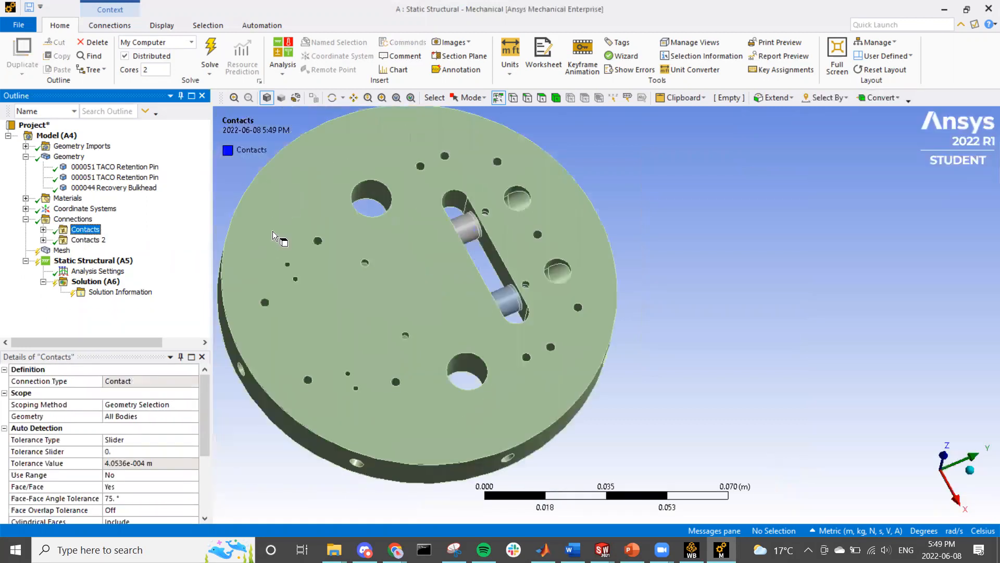
# - Examine the small screw hole beside the slot next to the lower retention pin, selecting its cylindrical face and clearing the selection
pyautogui.scroll(2, 489, 221)
pyautogui.moveTo(458, 155); pyautogui.dragTo(384, 242, button='middle')
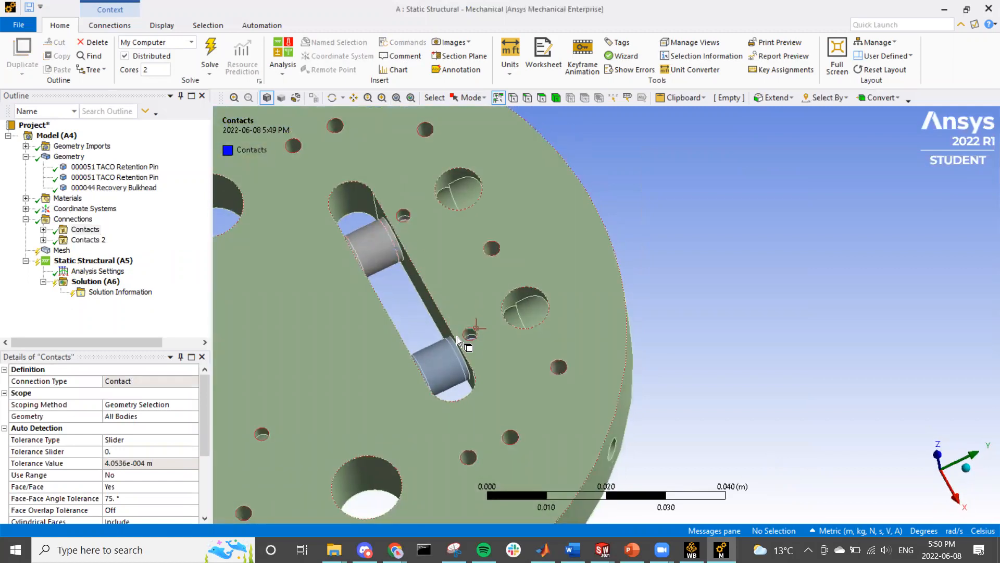
pyautogui.scroll(-2, 469, 337)
pyautogui.scroll(3, 442, 317)
pyautogui.moveTo(436, 333); pyautogui.dragTo(424, 358, button='middle')
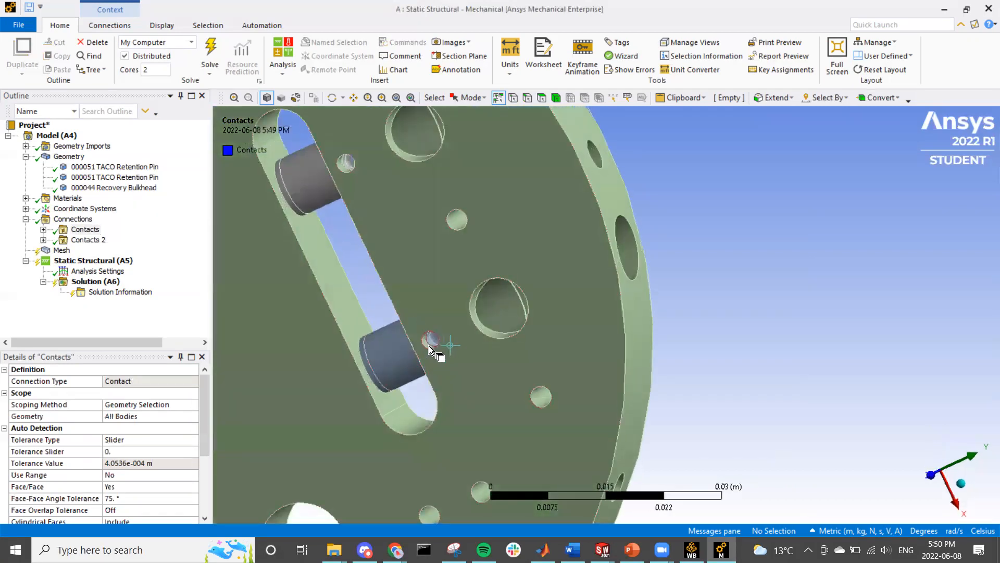
pyautogui.click(431, 344)
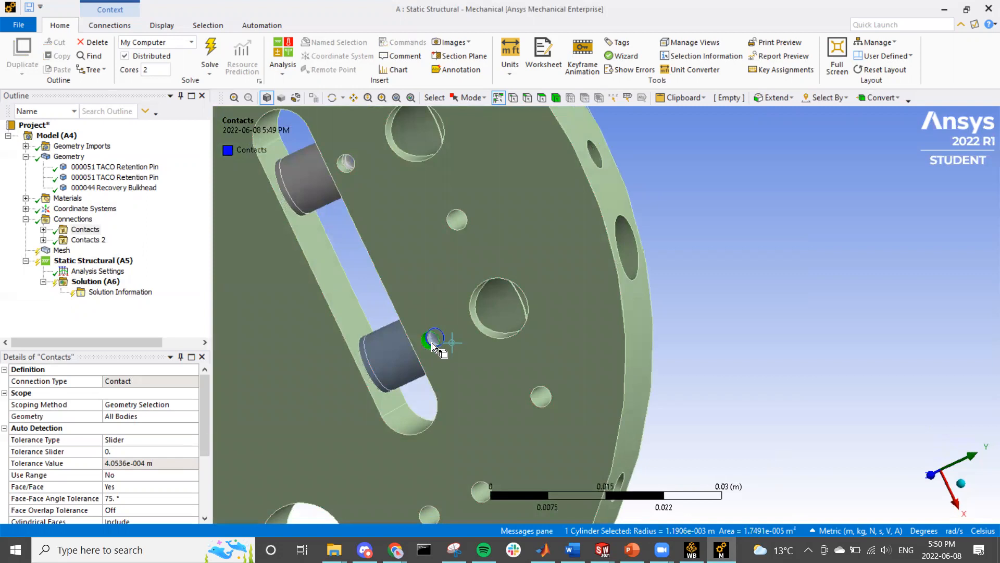
pyautogui.keyDown('ctrl'); pyautogui.click(433, 343); pyautogui.keyUp('ctrl')
pyautogui.rightClick(432, 342)
pyautogui.press('Escape')
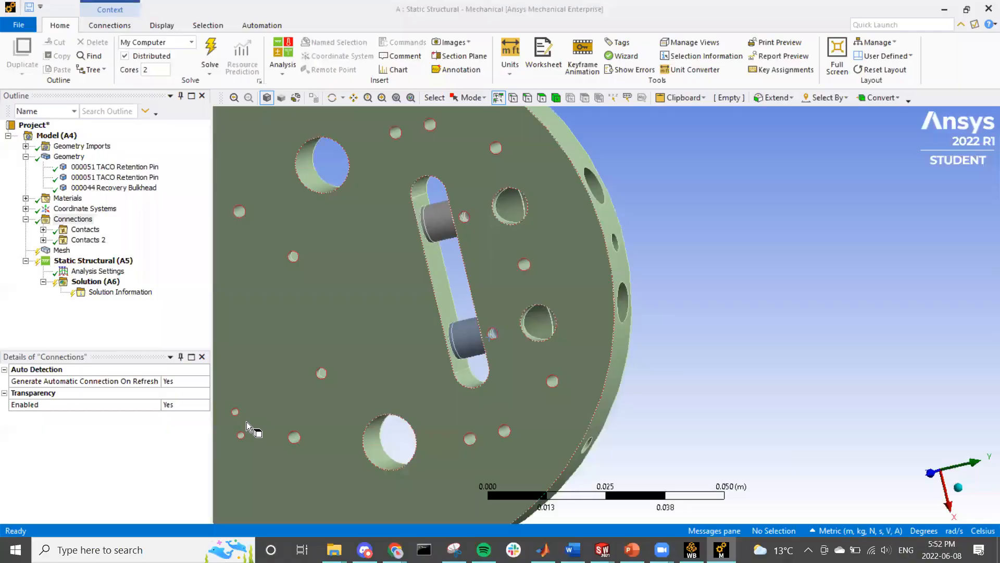
# - Examine how the two retention pins sit in the bulkhead's slot and line up with the neighbouring holes
pyautogui.moveTo(492, 345)
pyautogui.mouseDown(button='middle')
pyautogui.moveTo(568, 271)
pyautogui.moveTo(521, 282)
pyautogui.moveTo(512, 324)
pyautogui.mouseUp(button='middle')
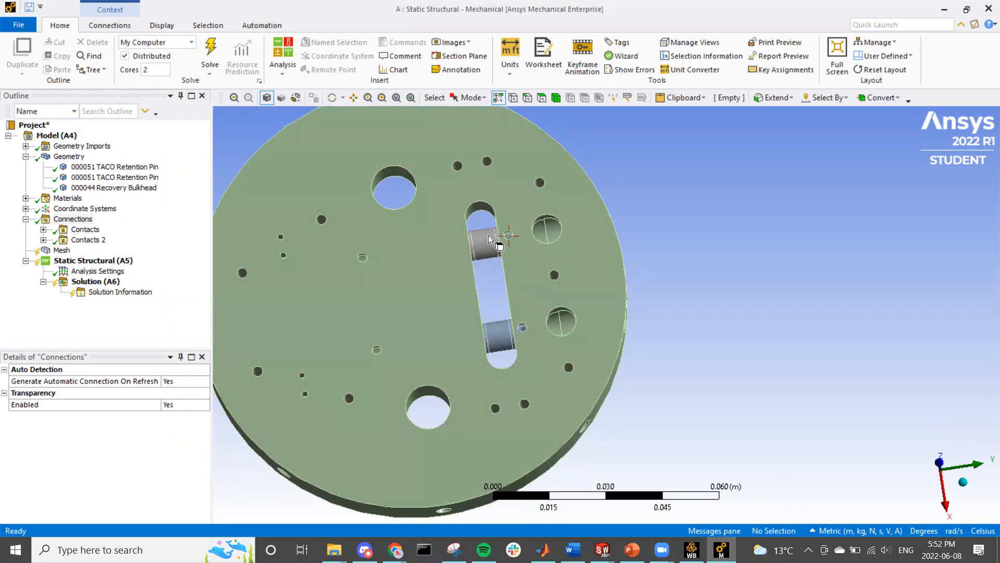
pyautogui.scroll(5, 499, 329)
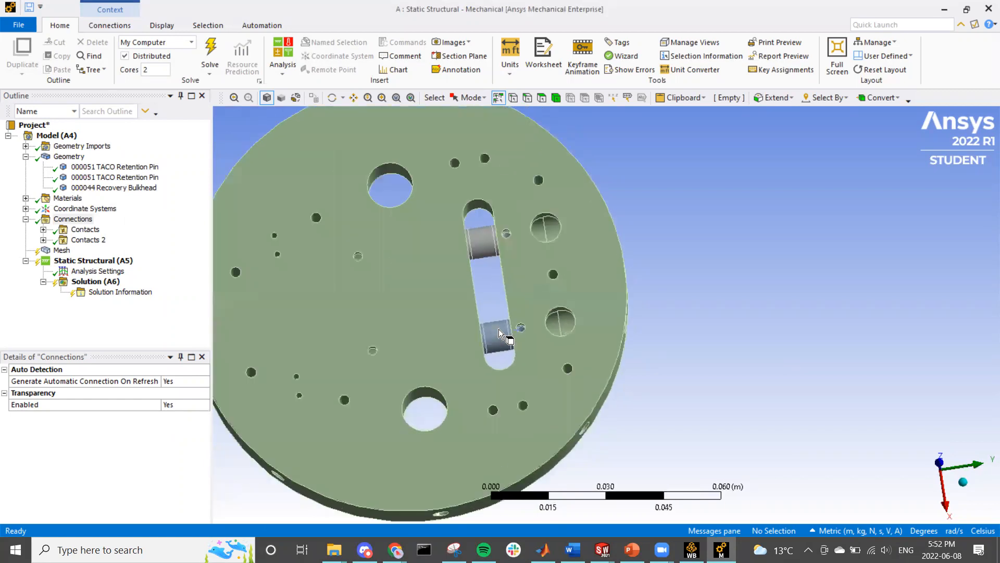
pyautogui.scroll(3, 484, 323)
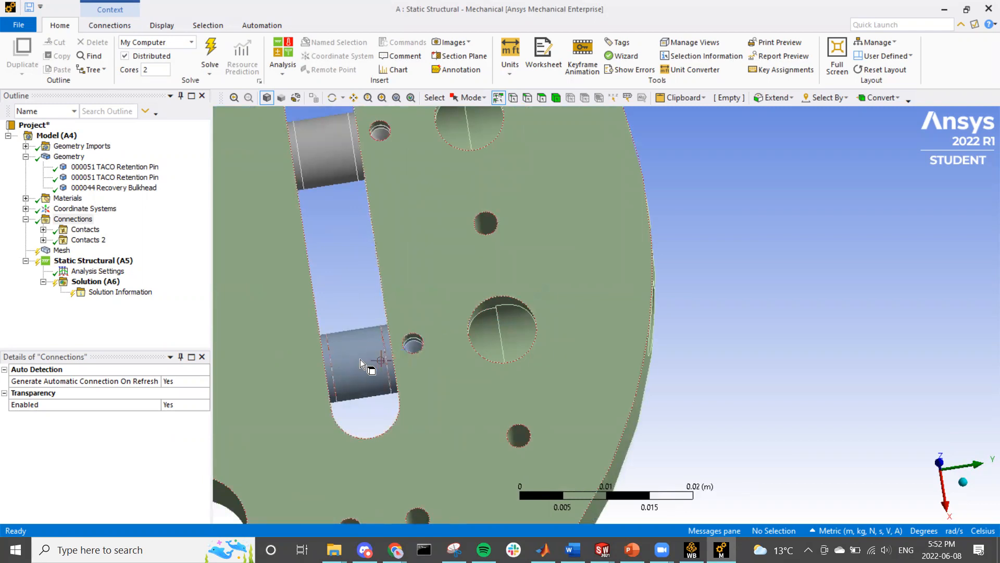
pyautogui.scroll(-4, 364, 355)
pyautogui.moveTo(363, 353); pyautogui.dragTo(349, 302, button='middle')
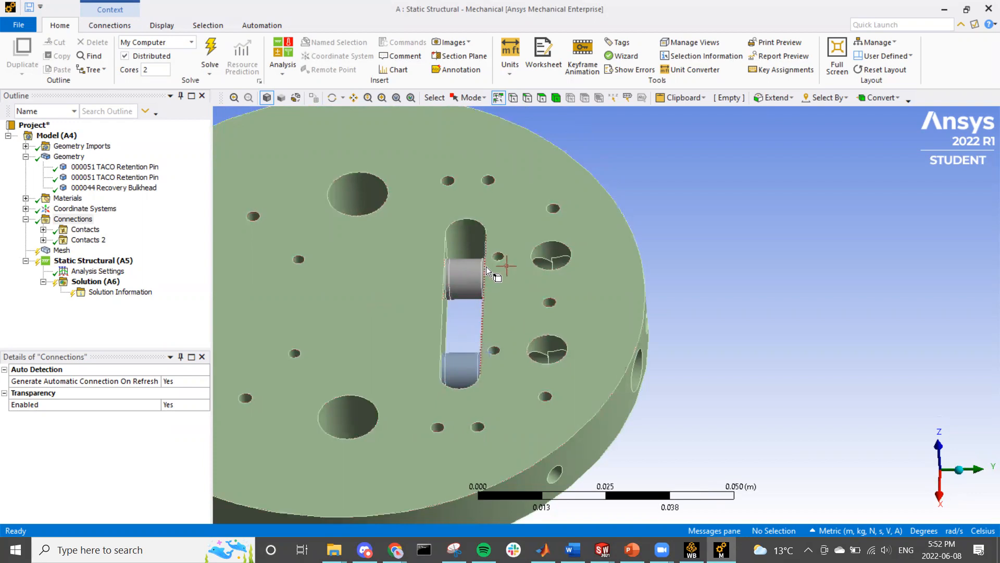
pyautogui.scroll(2, 486, 266)
pyautogui.moveTo(451, 264); pyautogui.dragTo(501, 286, button='middle')
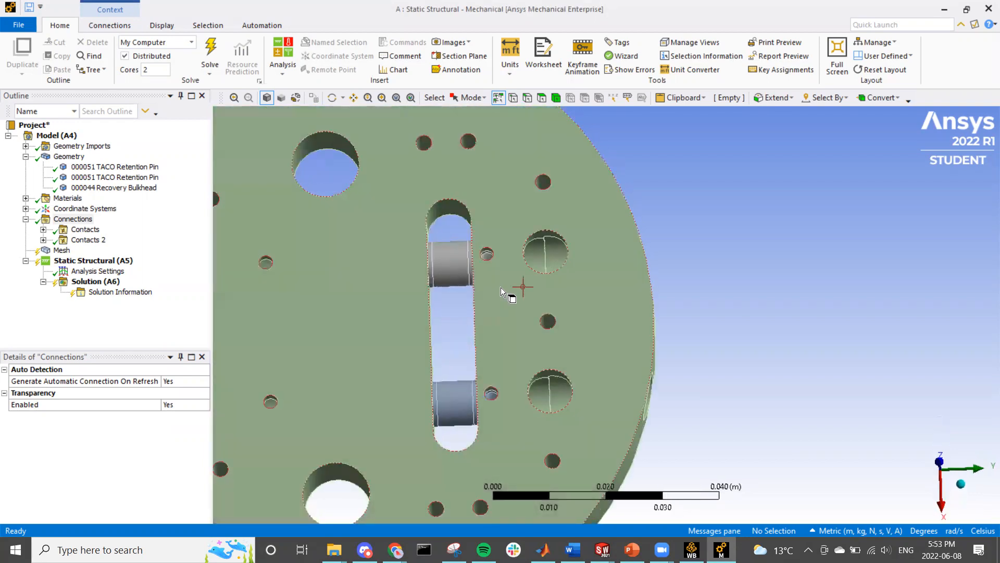
# - Hide the bulkhead to inspect the two retention pins and their holes, and show all bodies again
pyautogui.click(501, 286)
pyautogui.rightClick(549, 207)
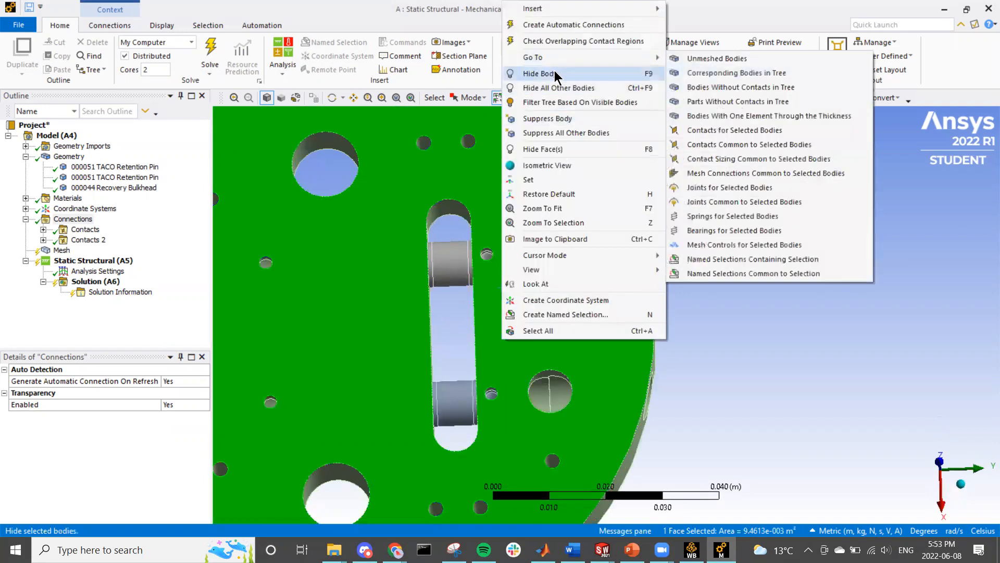
pyautogui.click(555, 70)
pyautogui.moveTo(477, 267); pyautogui.dragTo(388, 215, button='middle')
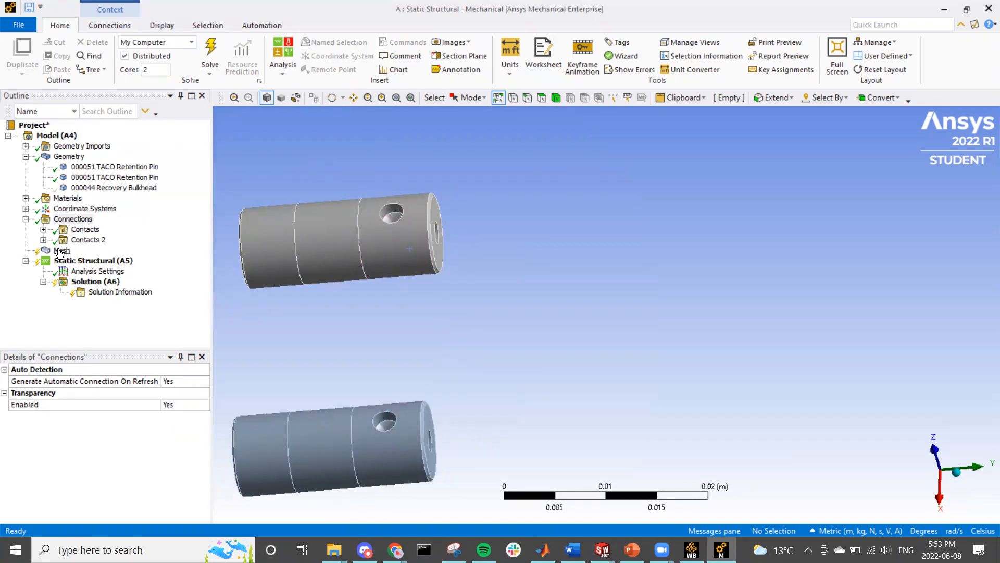
pyautogui.rightClick(63, 221)
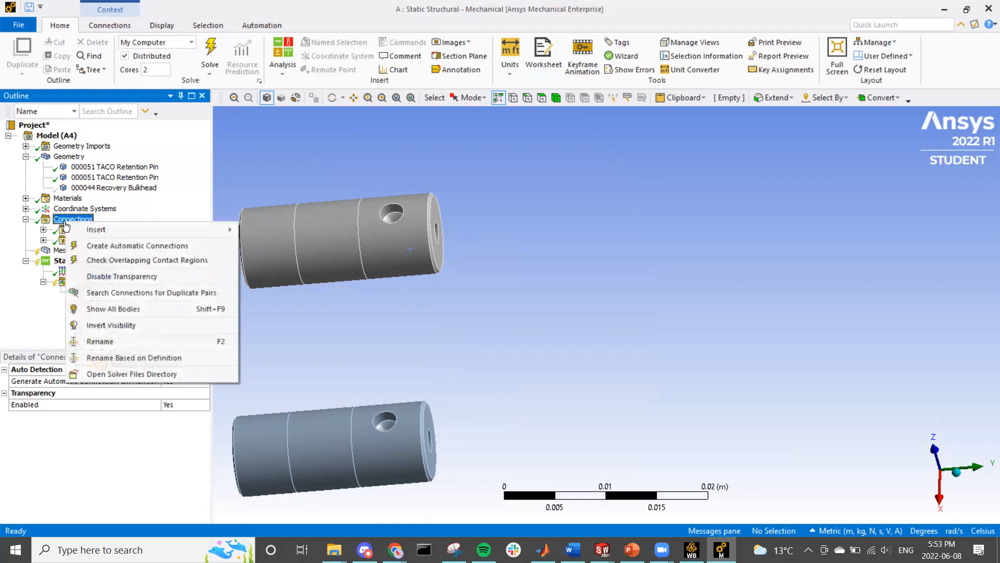
pyautogui.moveTo(72, 232)
pyautogui.click(62, 250)
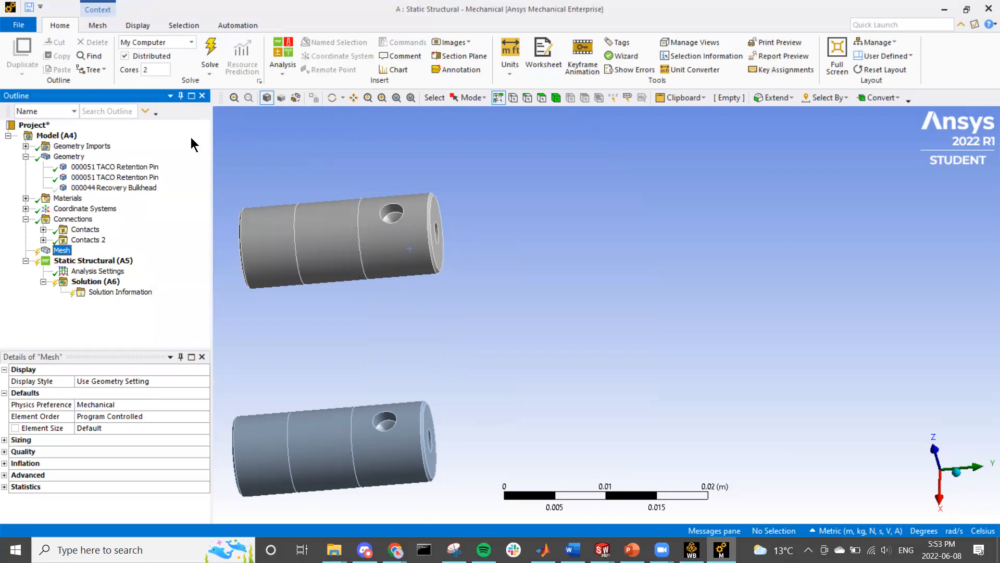
pyautogui.click(426, 324)
pyautogui.rightClick(424, 324)
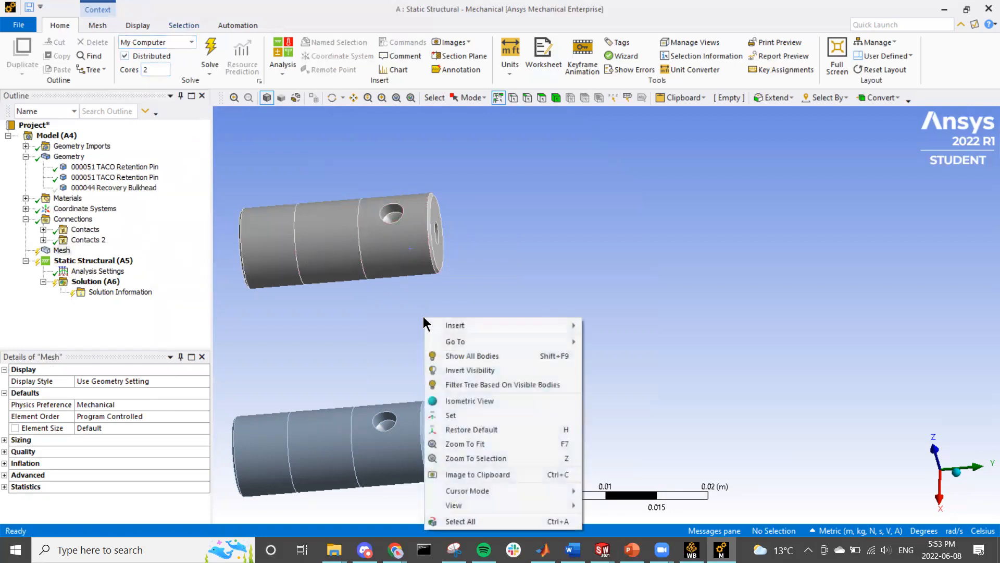
pyautogui.click(462, 354)
# - Generate the mesh for the whole assembly with the default settings and inspect it on the bulkhead and pins
pyautogui.click(63, 250)
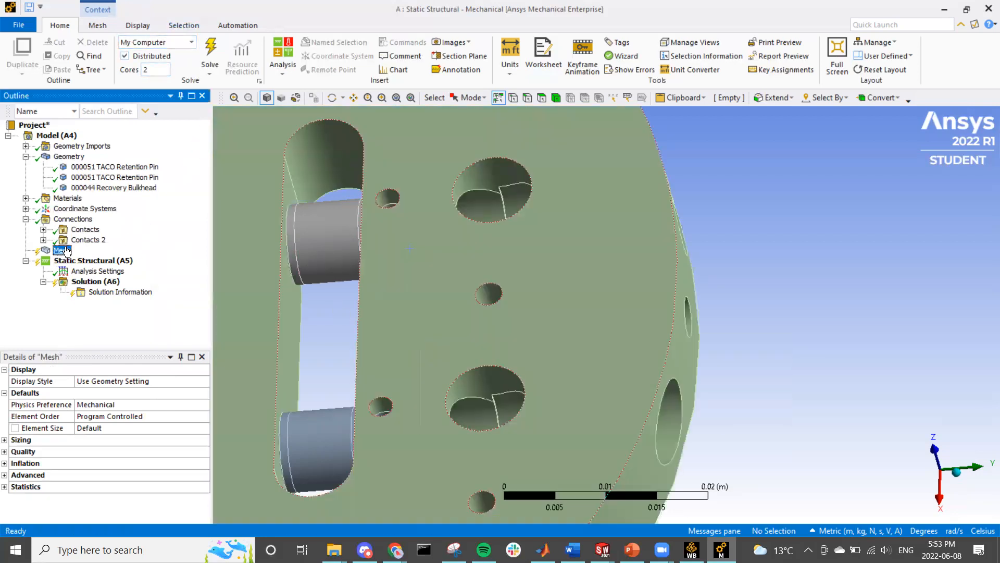
pyautogui.click(97, 25)
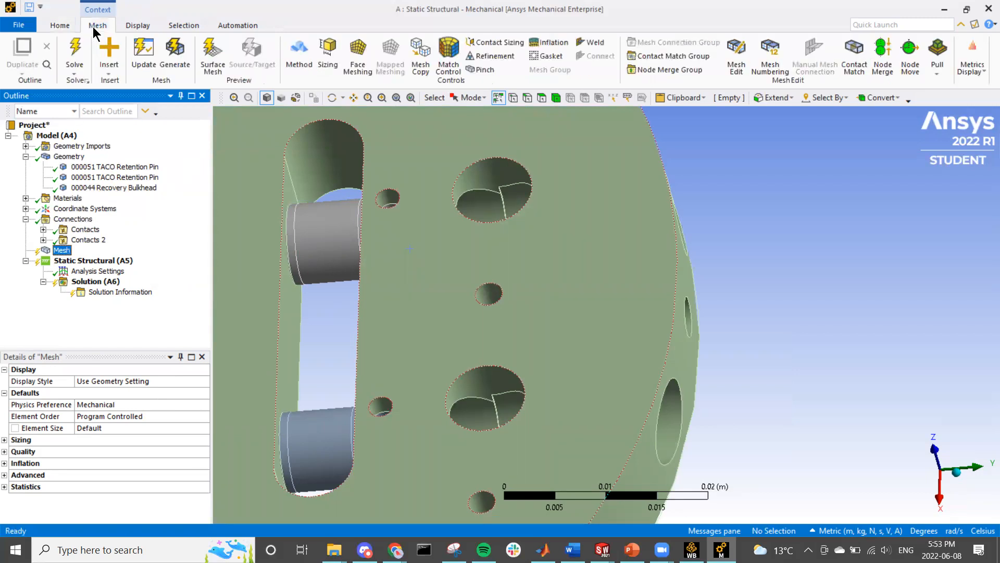
pyautogui.click(176, 51)
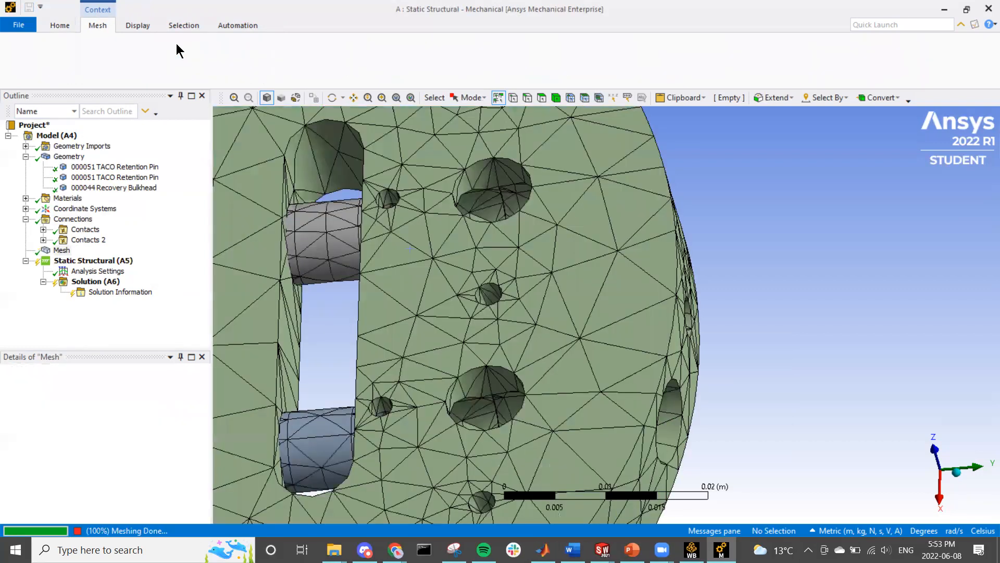
pyautogui.scroll(-2, 409, 208)
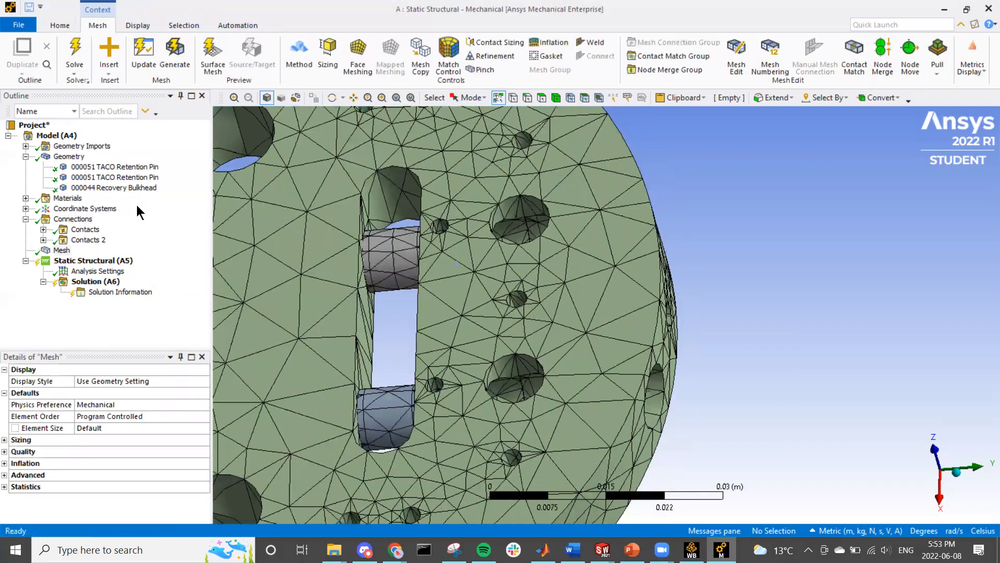
pyautogui.scroll(-2, 546, 346)
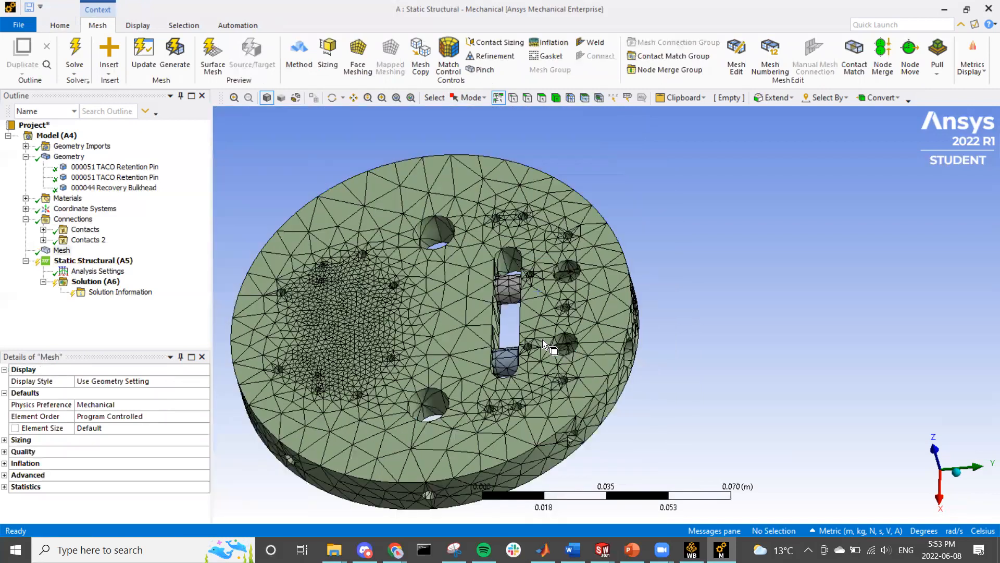
pyautogui.scroll(-1, 698, 297)
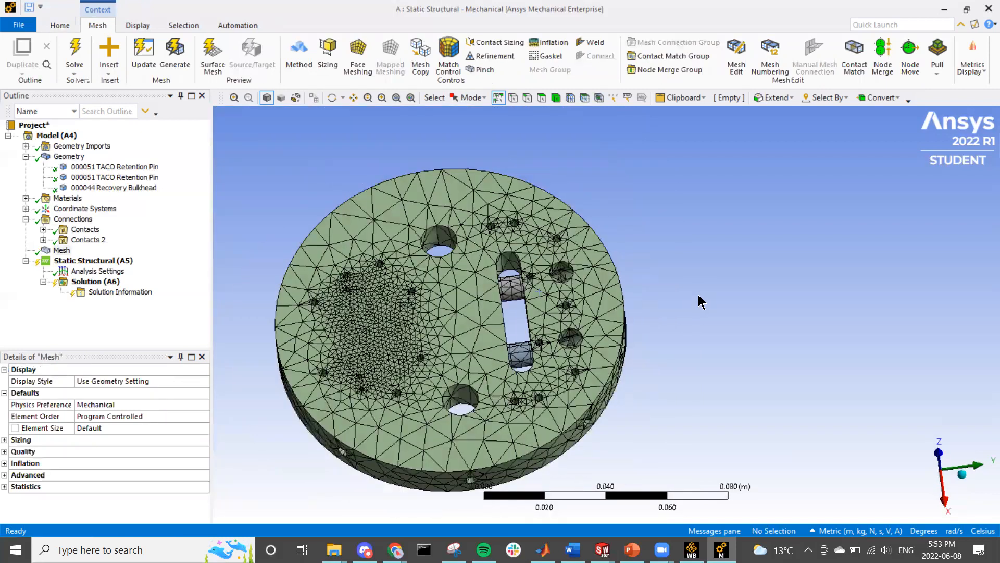
# - Hide the bulkhead body, leaving only the two retention pins displayed
pyautogui.click(446, 302)
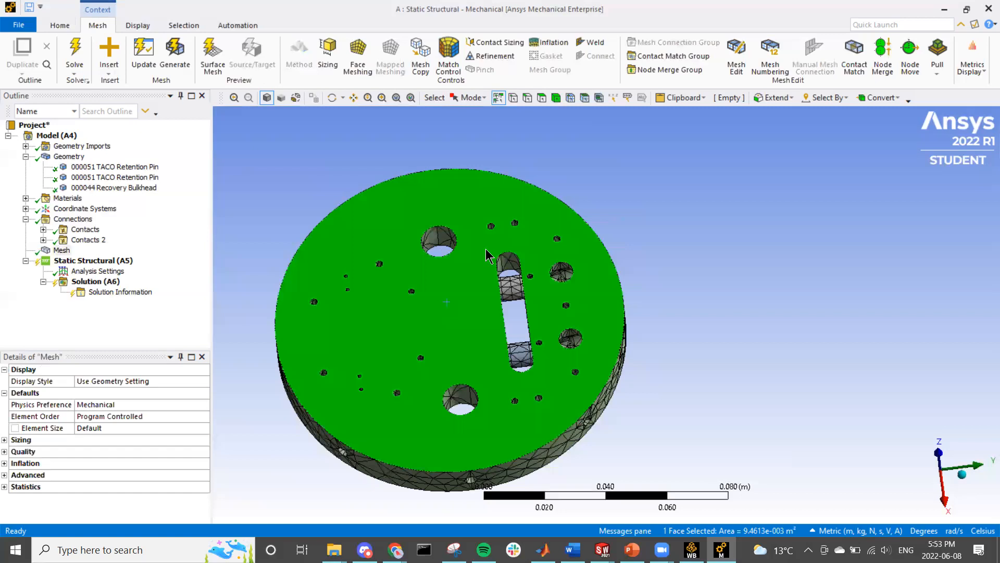
pyautogui.rightClick(485, 256)
pyautogui.click(508, 90)
# - Add a fixed support to the static structural analysis, scoped to the small cross-hole faces of both retention pins
pyautogui.click(68, 261)
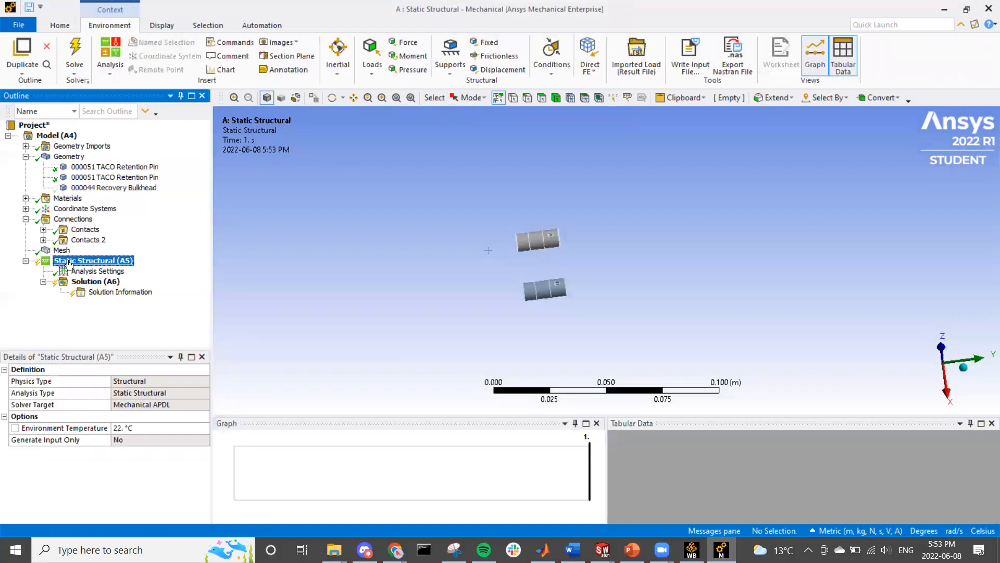
pyautogui.rightClick(69, 261)
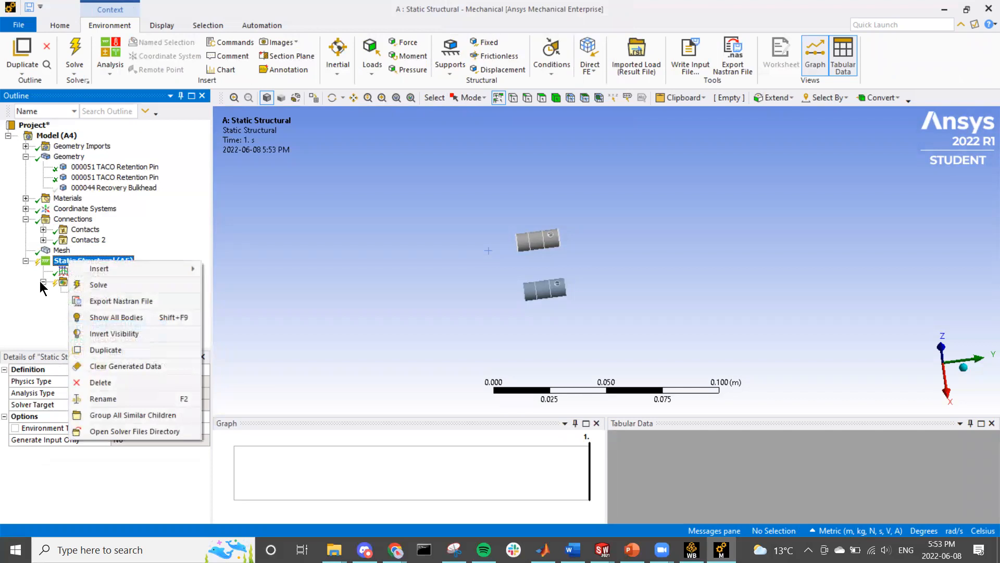
pyautogui.moveTo(102, 271)
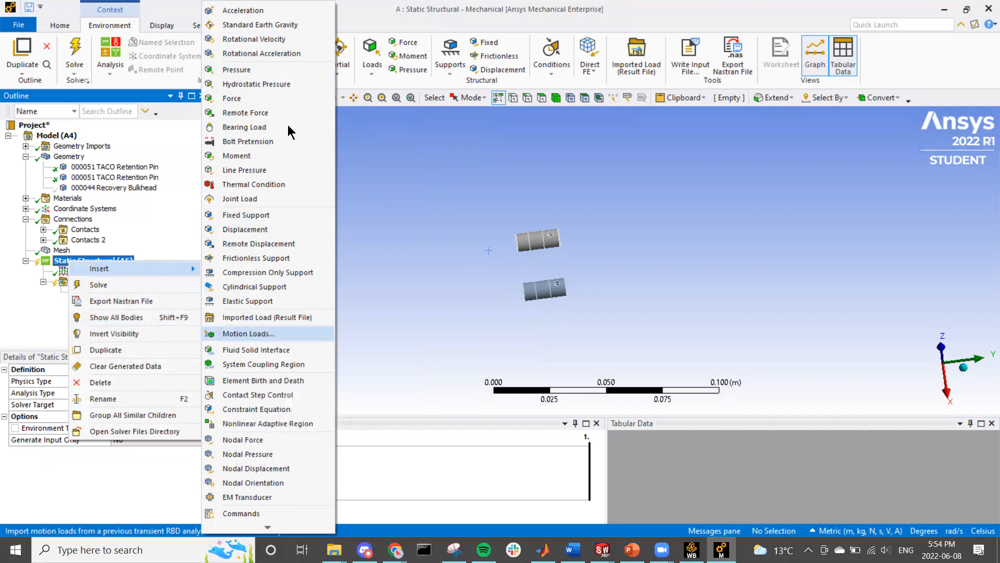
pyautogui.click(258, 214)
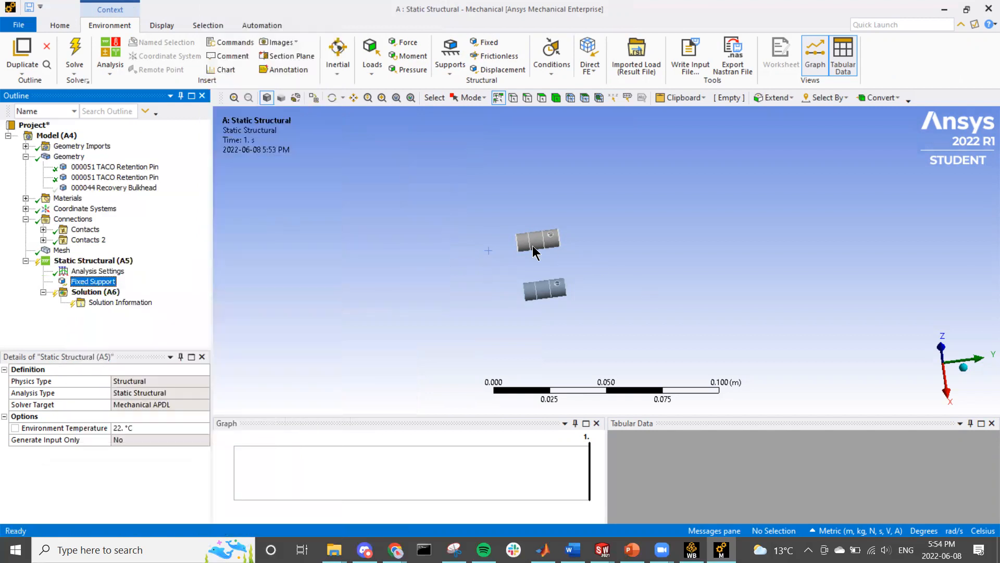
pyautogui.scroll(3, 520, 244)
pyautogui.scroll(4, 442, 183)
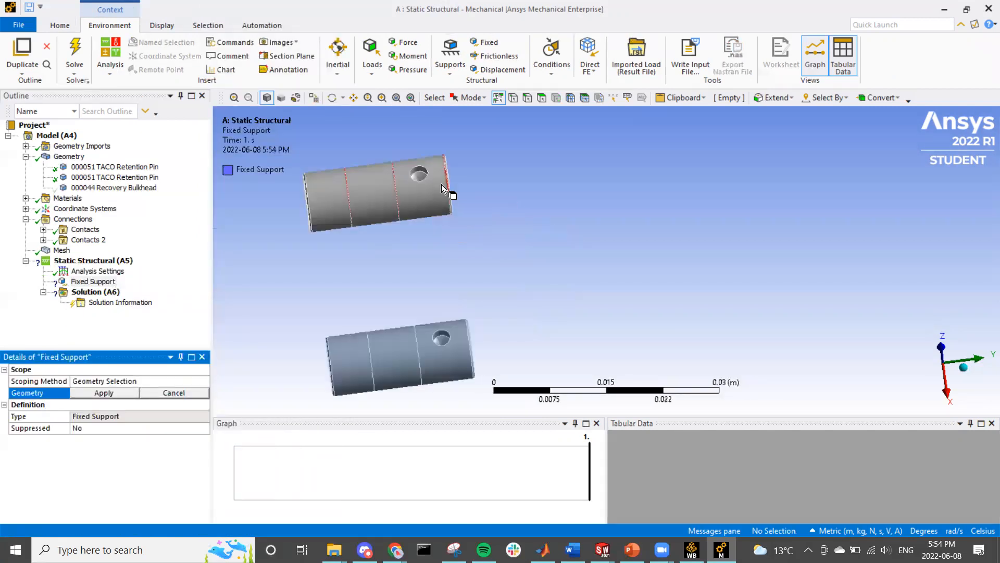
pyautogui.click(348, 134)
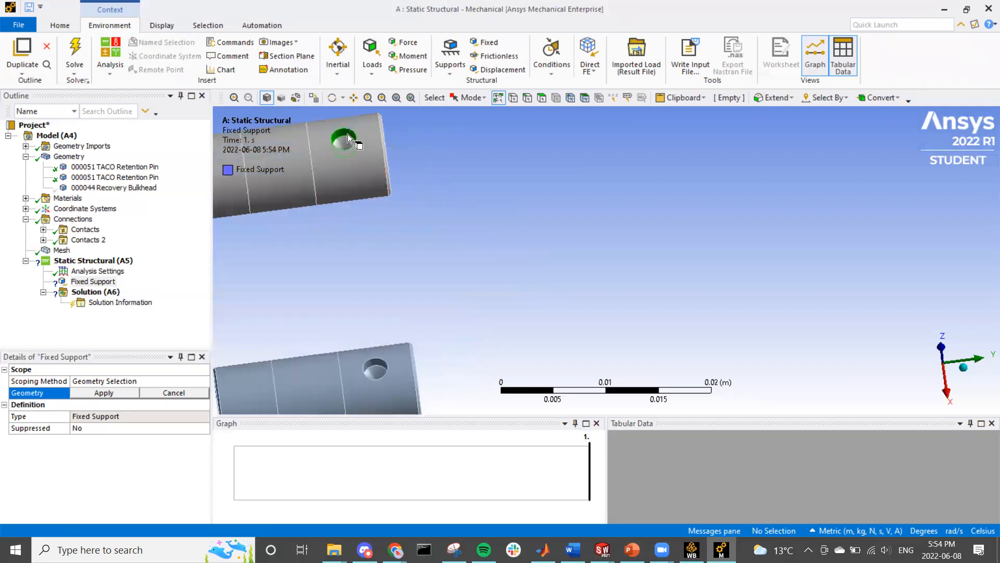
pyautogui.keyDown('ctrl'); pyautogui.click(379, 363); pyautogui.keyUp('ctrl')
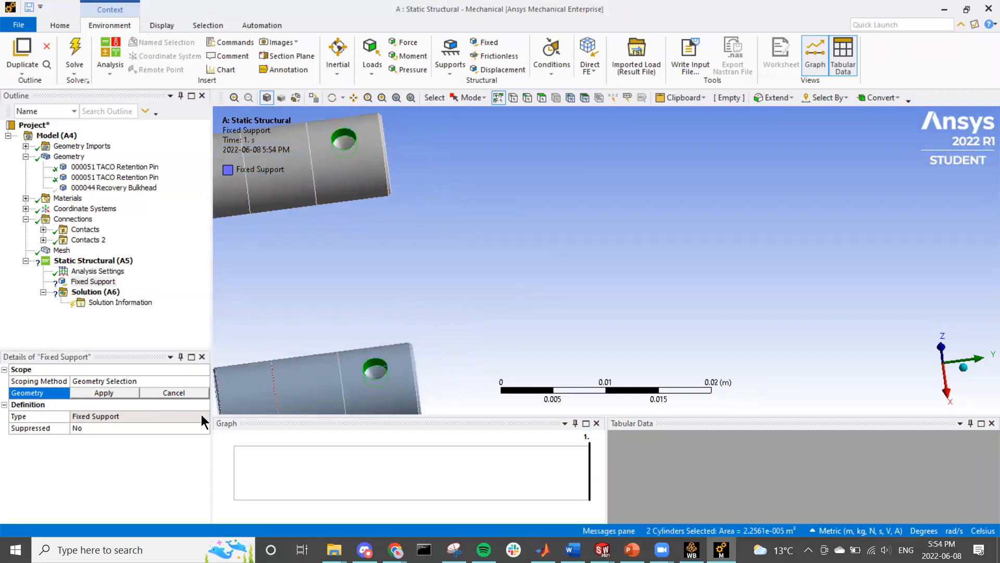
pyautogui.click(98, 392)
# - Show all bodies again and inspect the pins in the slot and the radial holes in the bulkhead's rim
pyautogui.scroll(-5, 383, 350)
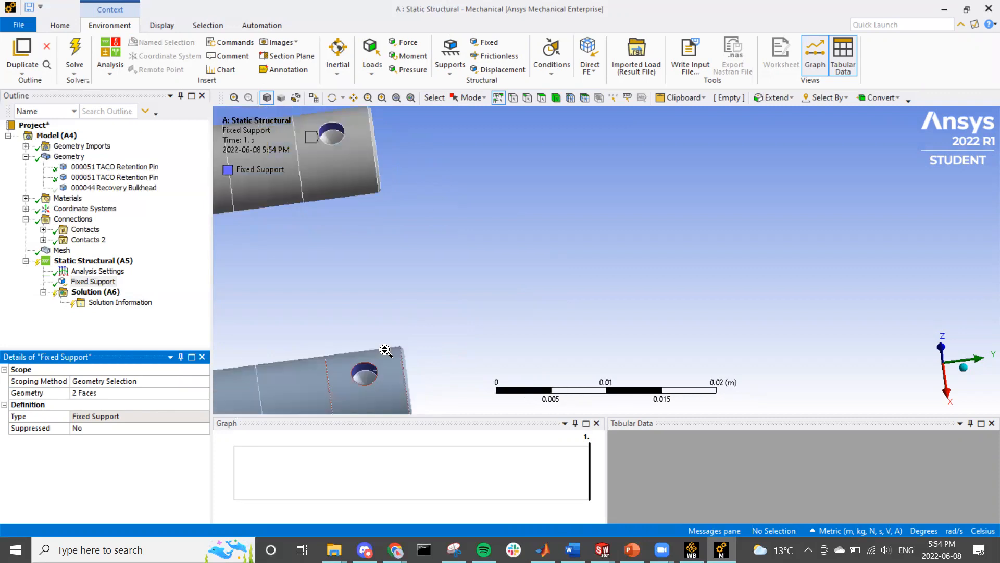
pyautogui.rightClick(324, 302)
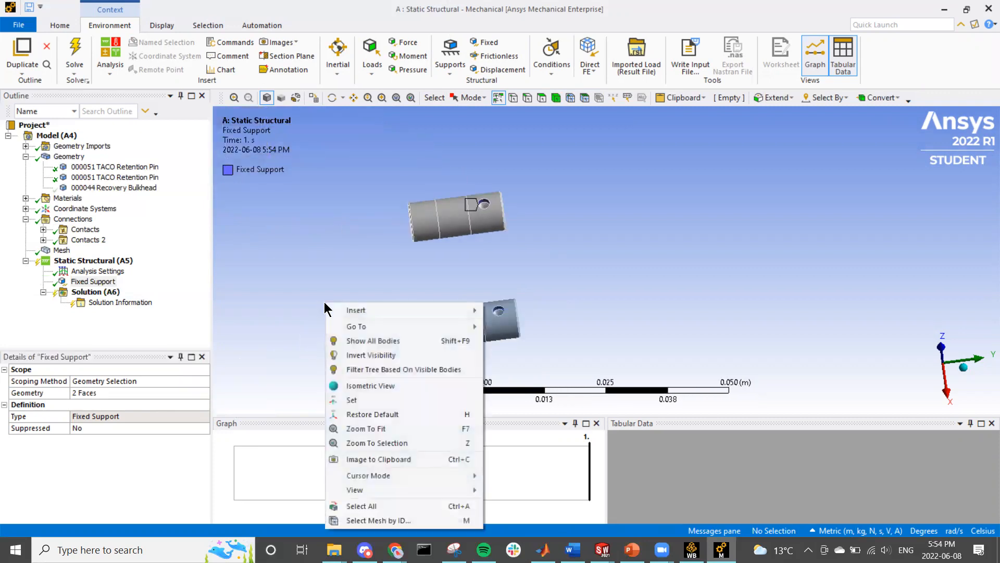
pyautogui.click(341, 342)
pyautogui.scroll(2, 451, 261)
pyautogui.scroll(-2, 432, 301)
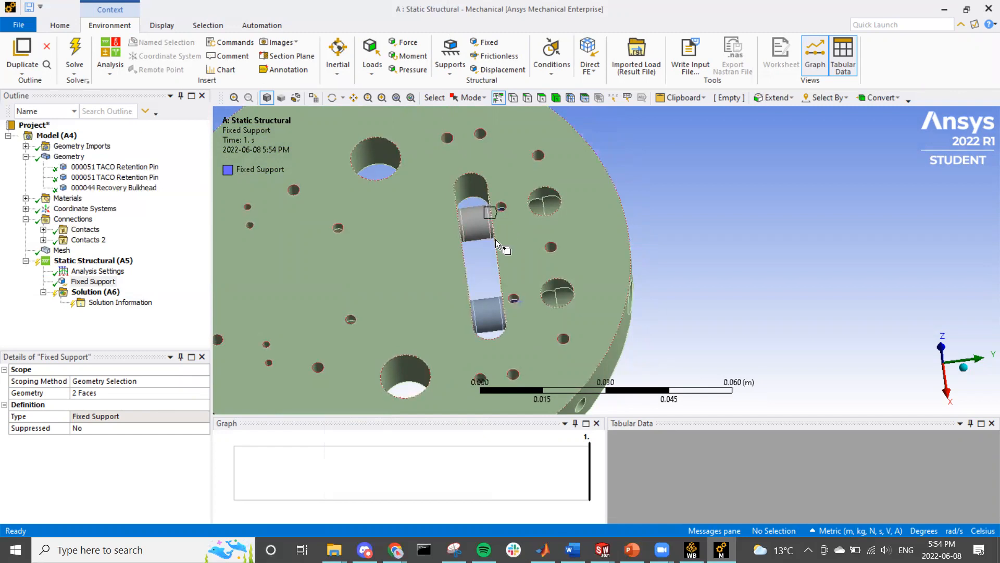
pyautogui.moveTo(514, 218); pyautogui.dragTo(521, 245, button='middle')
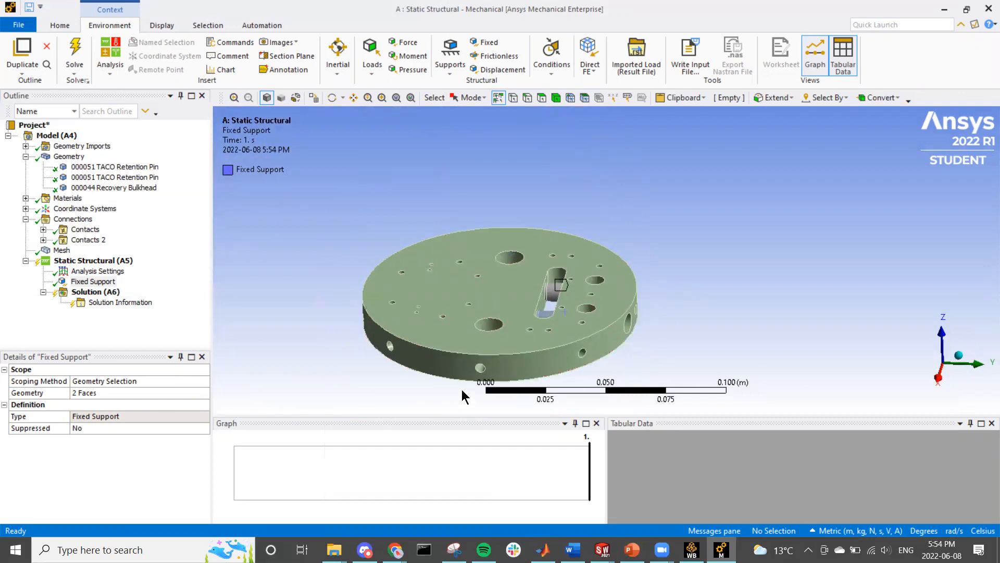
pyautogui.click(482, 370)
pyautogui.click(364, 283)
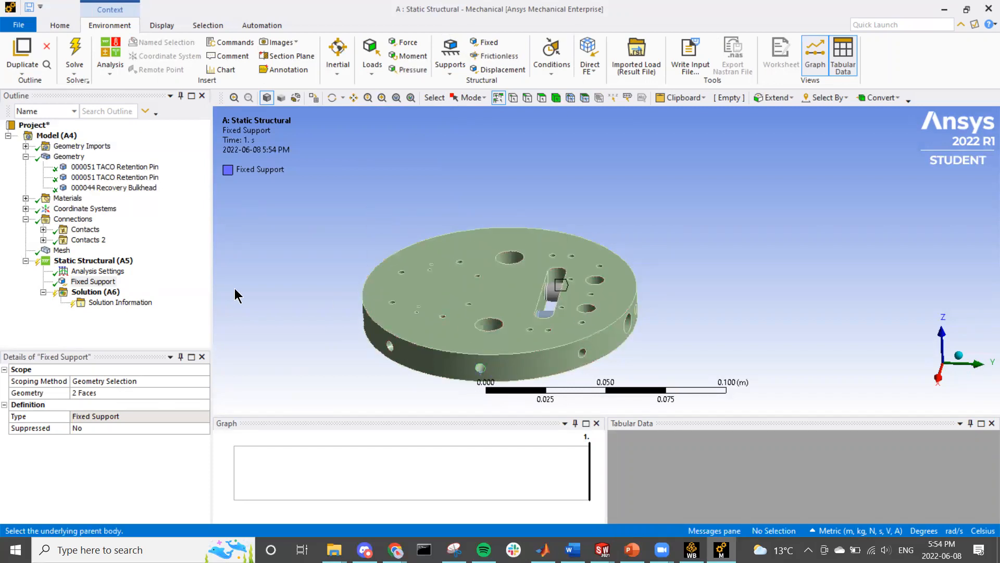
# - Add a second fixed support scoped to the eight small radial hole faces around the bulkhead's rim
pyautogui.rightClick(125, 261)
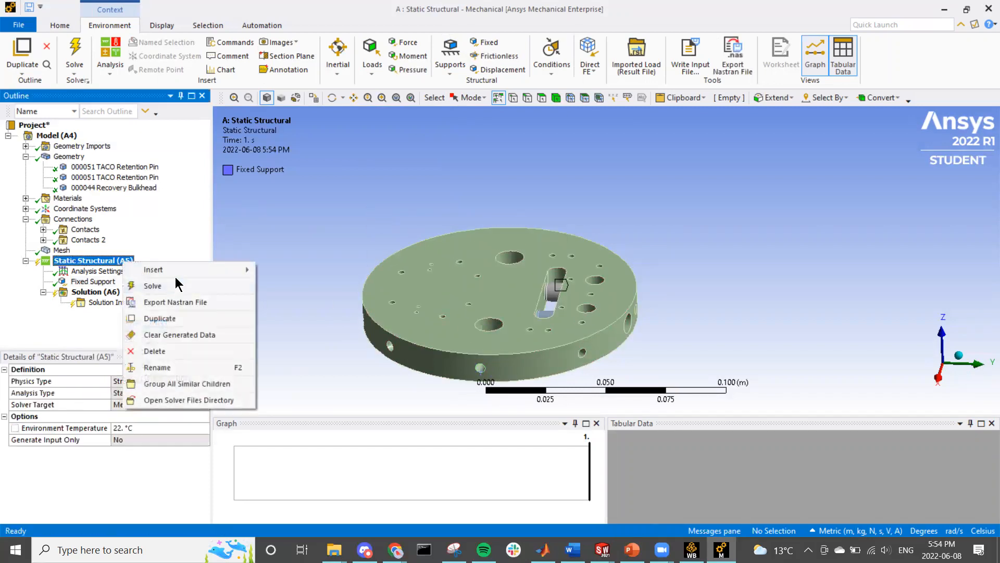
pyautogui.moveTo(186, 270)
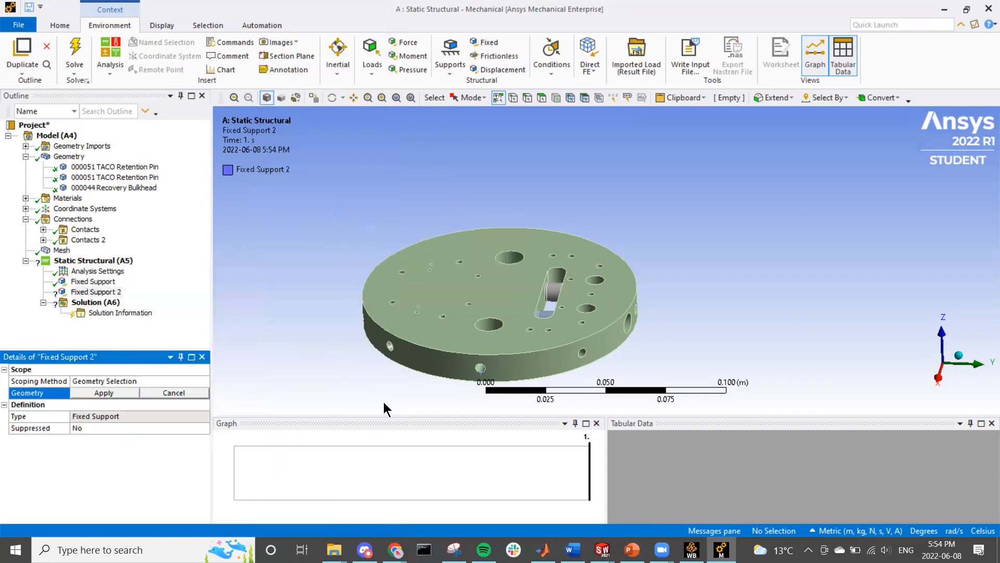
pyautogui.scroll(-1, 434, 386)
pyautogui.scroll(3, 437, 385)
pyautogui.moveTo(457, 379)
pyautogui.mouseDown(button='middle')
pyautogui.moveTo(457, 333)
pyautogui.moveTo(438, 401)
pyautogui.mouseUp(button='middle')
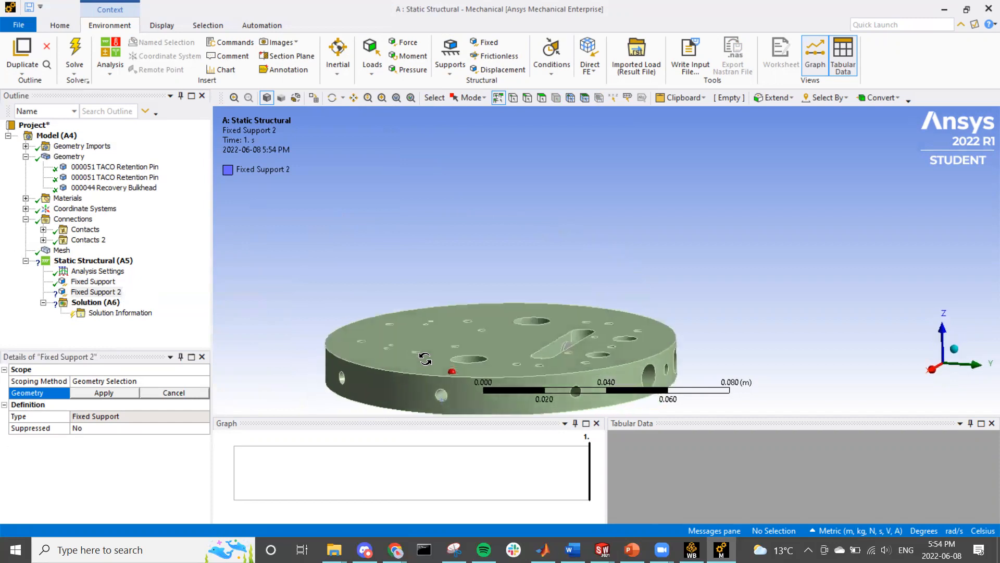
pyautogui.moveTo(341, 380); pyautogui.dragTo(379, 298, button='middle')
pyautogui.keyDown('ctrl'); pyautogui.click(362, 380); pyautogui.keyUp('ctrl')
pyautogui.keyDown('ctrl'); pyautogui.click(424, 376); pyautogui.keyUp('ctrl')
pyautogui.keyDown('ctrl'); pyautogui.click(314, 373); pyautogui.keyUp('ctrl')
pyautogui.keyDown('ctrl'); pyautogui.click(476, 269); pyautogui.keyUp('ctrl')
pyautogui.keyDown('ctrl'); pyautogui.click(397, 260); pyautogui.keyUp('ctrl')
pyautogui.keyDown('ctrl'); pyautogui.click(388, 264); pyautogui.keyUp('ctrl')
pyautogui.keyDown('ctrl'); pyautogui.click(377, 292); pyautogui.keyUp('ctrl')
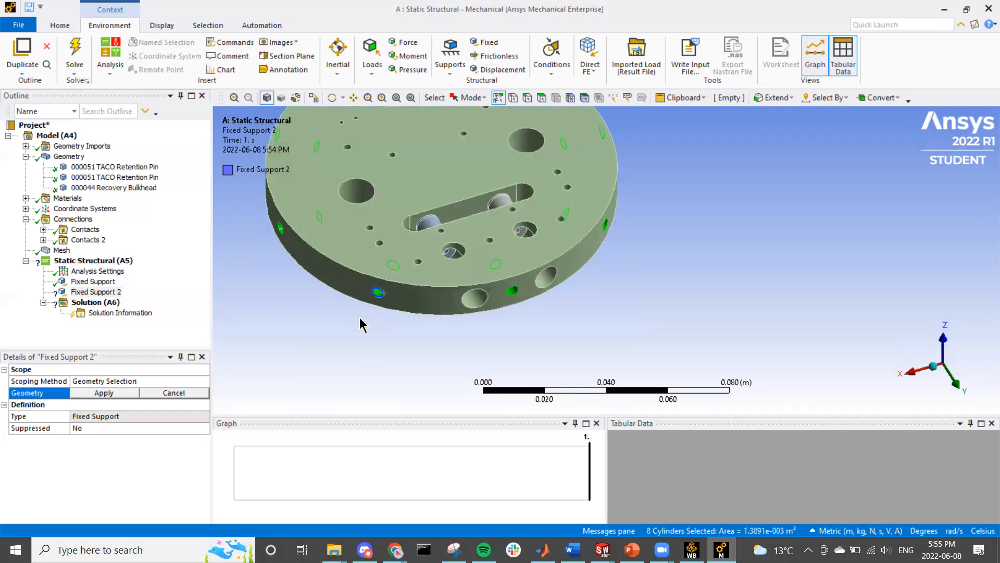
pyautogui.click(94, 394)
pyautogui.moveTo(378, 294); pyautogui.dragTo(437, 284, button='middle')
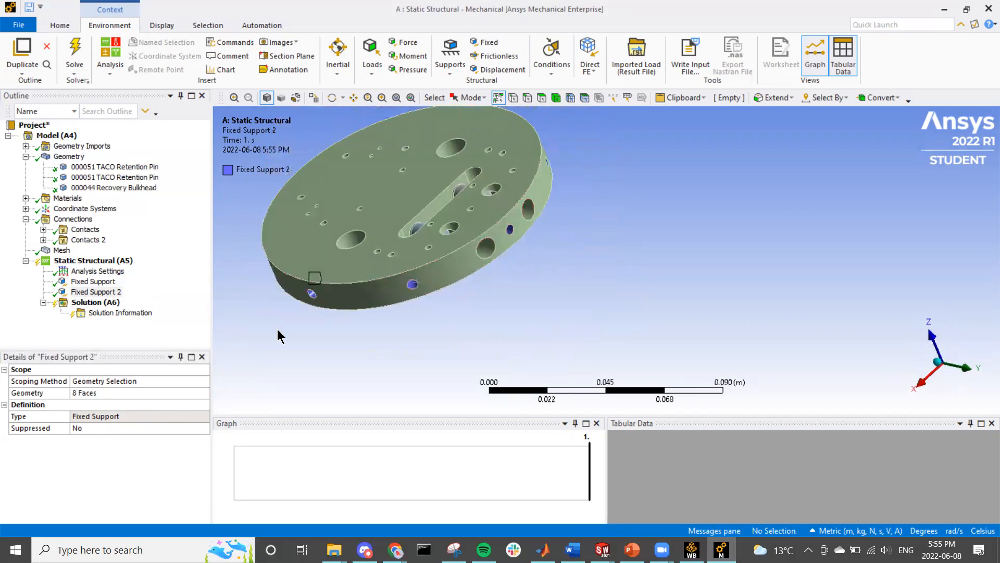
pyautogui.scroll(2, 253, 305)
pyautogui.moveTo(253, 305); pyautogui.dragTo(342, 238, button='middle')
pyautogui.scroll(-2, 437, 305)
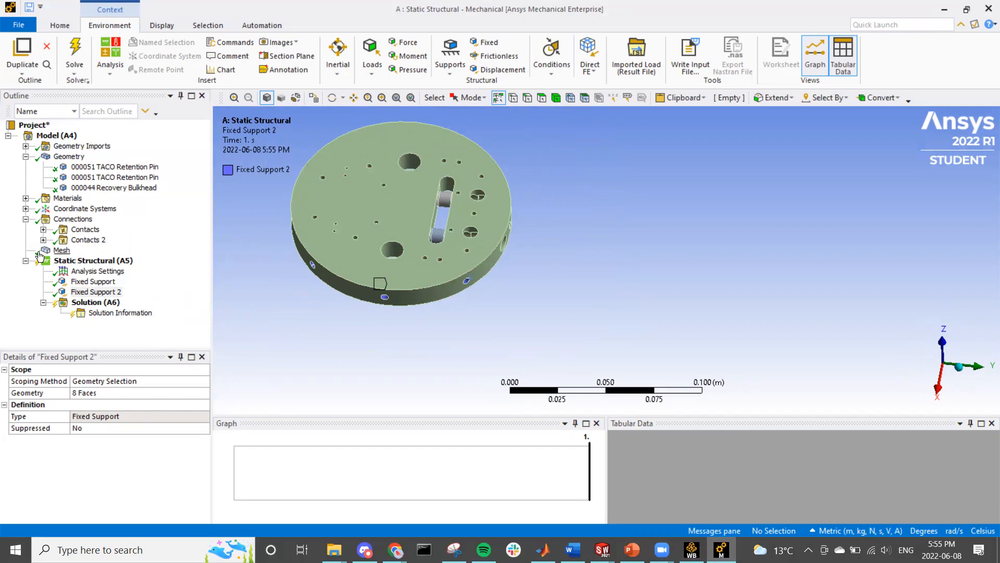
# - Try to add an acceleration load with a magnitude of 16*9.81 to the static structural analysis
pyautogui.click(78, 261)
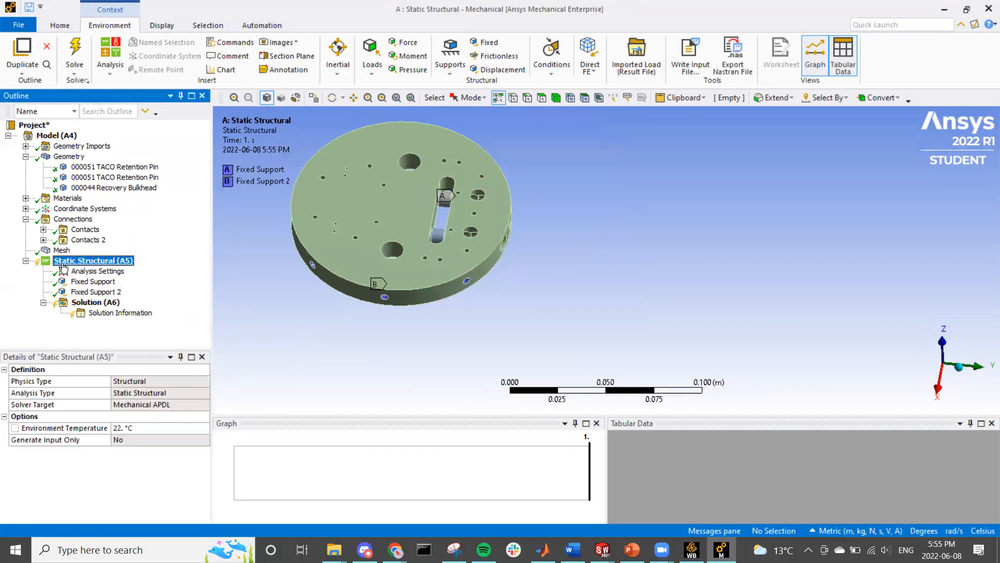
pyautogui.rightClick(64, 268)
pyautogui.moveTo(94, 270)
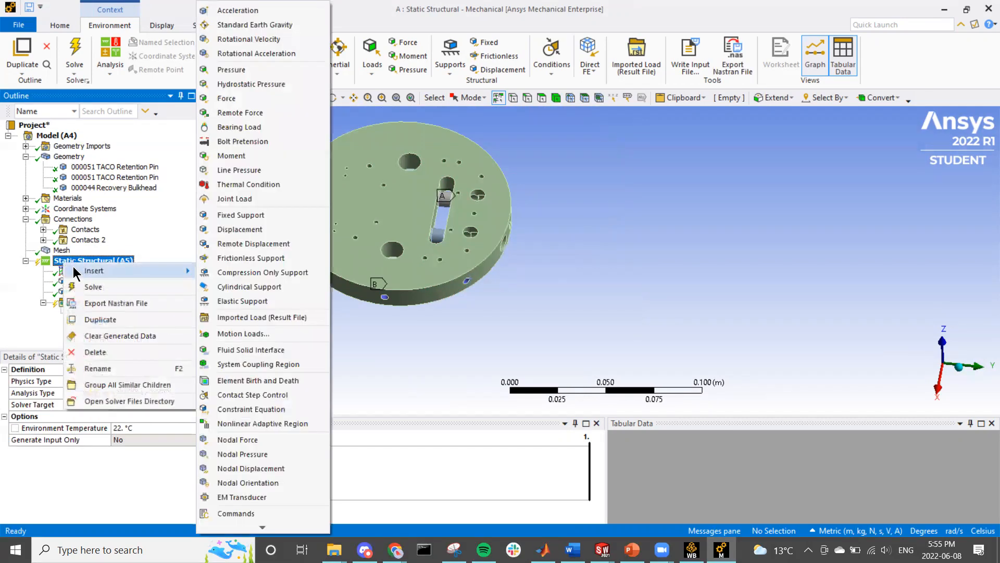
pyautogui.click(241, 12)
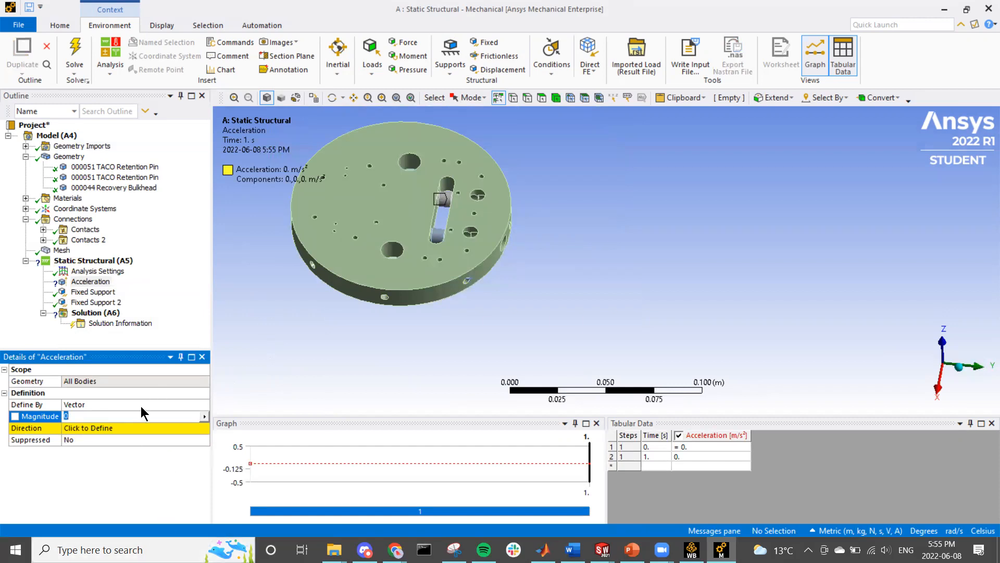
pyautogui.write('16*9.81')
pyautogui.click(125, 382)
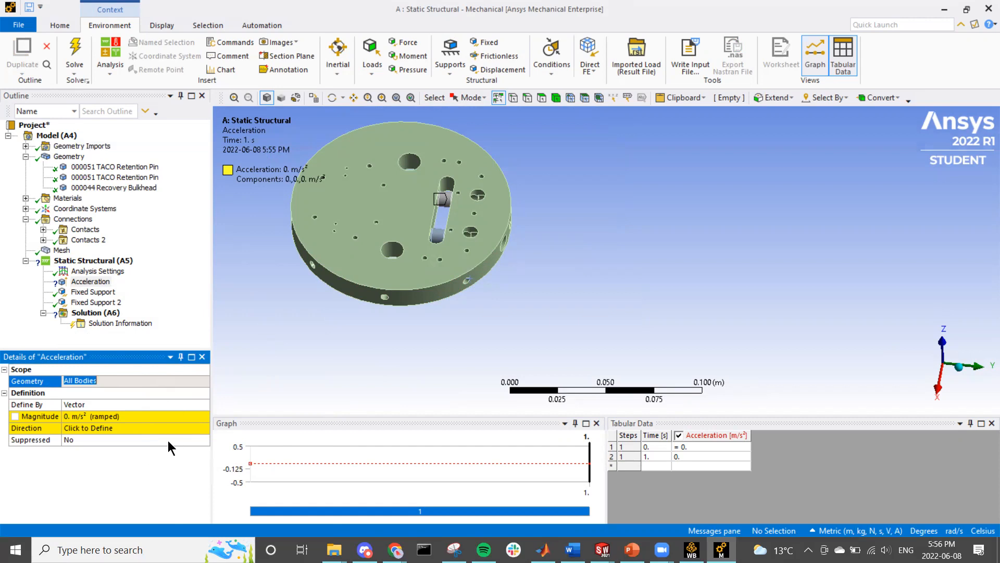
# - Try to change the acceleration load's geometry scope from all bodies
pyautogui.moveTo(211, 365); pyautogui.dragTo(283, 352)
pyautogui.click(123, 417)
pyautogui.click(124, 392)
pyautogui.click(124, 383)
pyautogui.rightClick(124, 383)
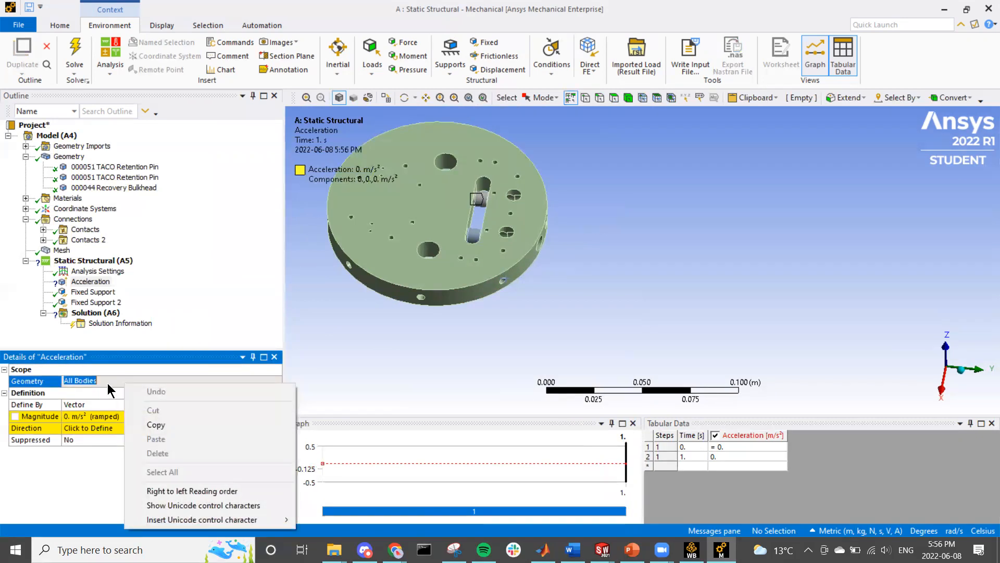
pyautogui.click(87, 471)
# - Delete the acceleration load from the static structural analysis
pyautogui.rightClick(101, 282)
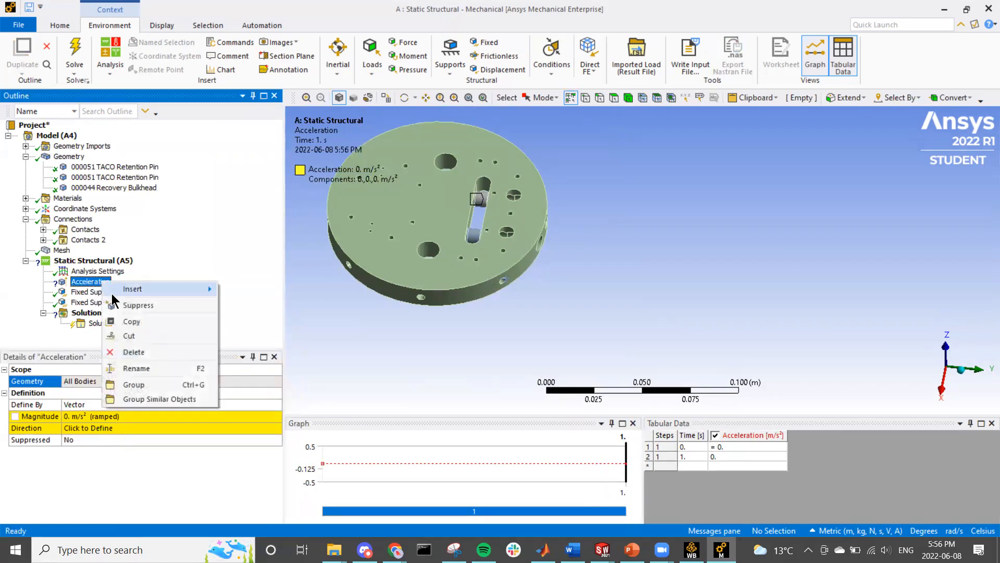
pyautogui.click(124, 352)
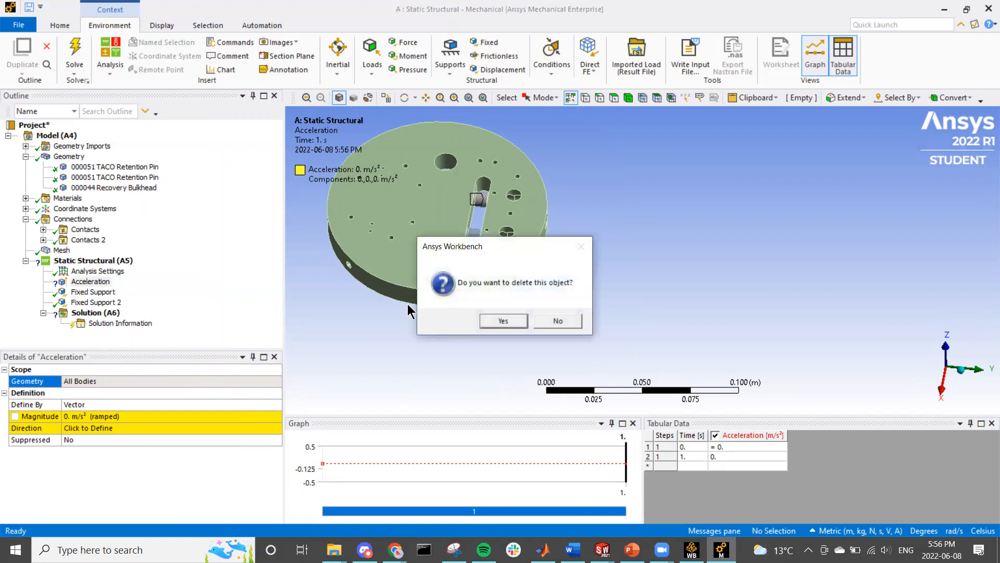
pyautogui.click(503, 321)
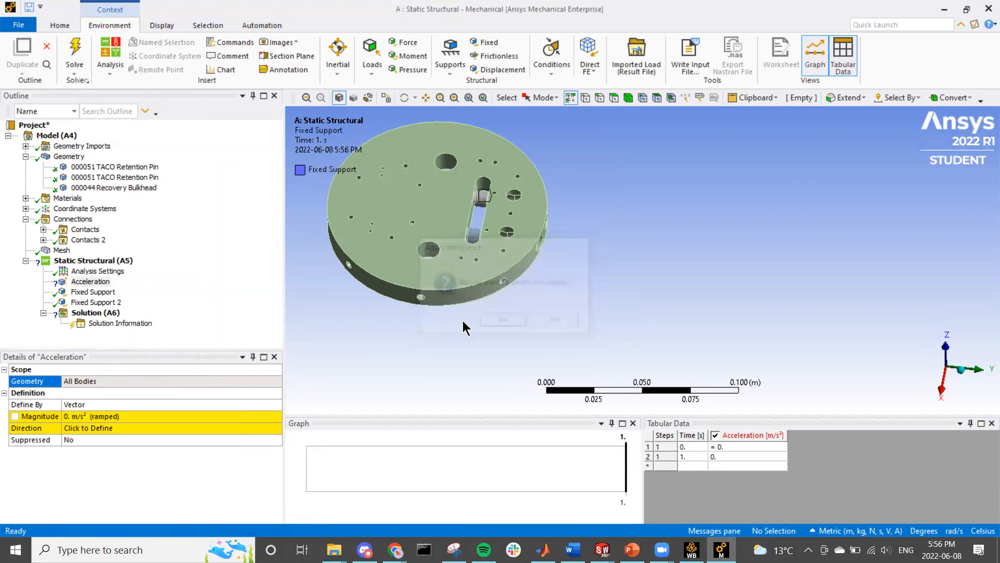
pyautogui.scroll(-3, 512, 217)
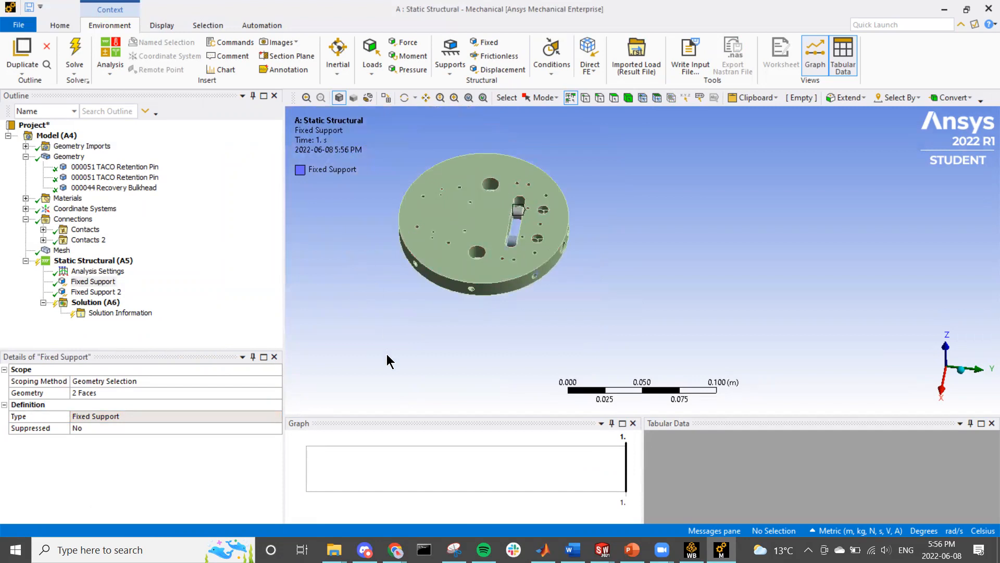
# - Open the Windows Calculator, compute 16 × 9.81 × 15 for the load magnitude, and close it again
pyautogui.click(131, 549)
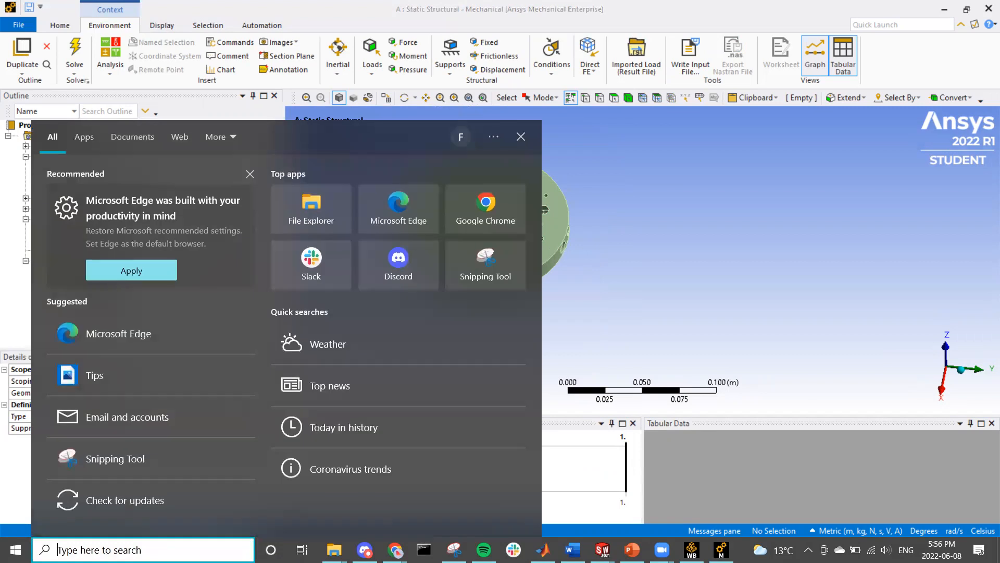
pyautogui.write('cal')
pyautogui.press('Return')
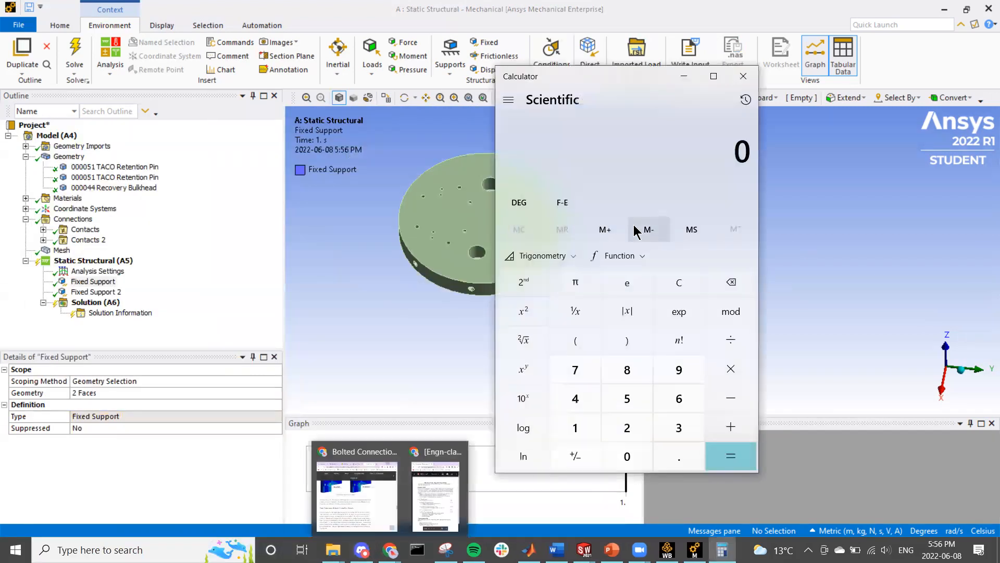
pyautogui.moveTo(597, 79); pyautogui.dragTo(457, 139)
pyautogui.write('16')
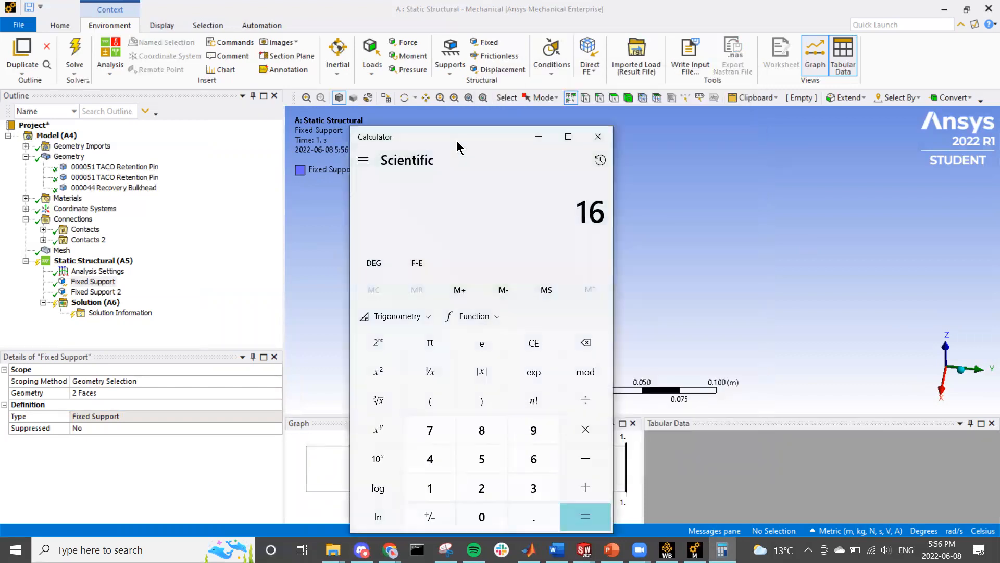
pyautogui.write('*9.8')
pyautogui.write('1')
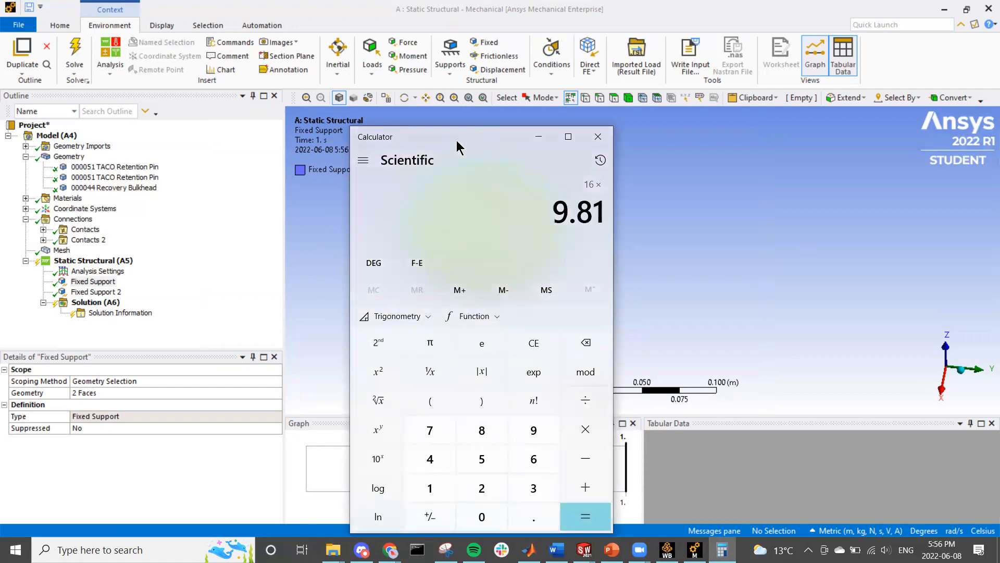
pyautogui.write('*')
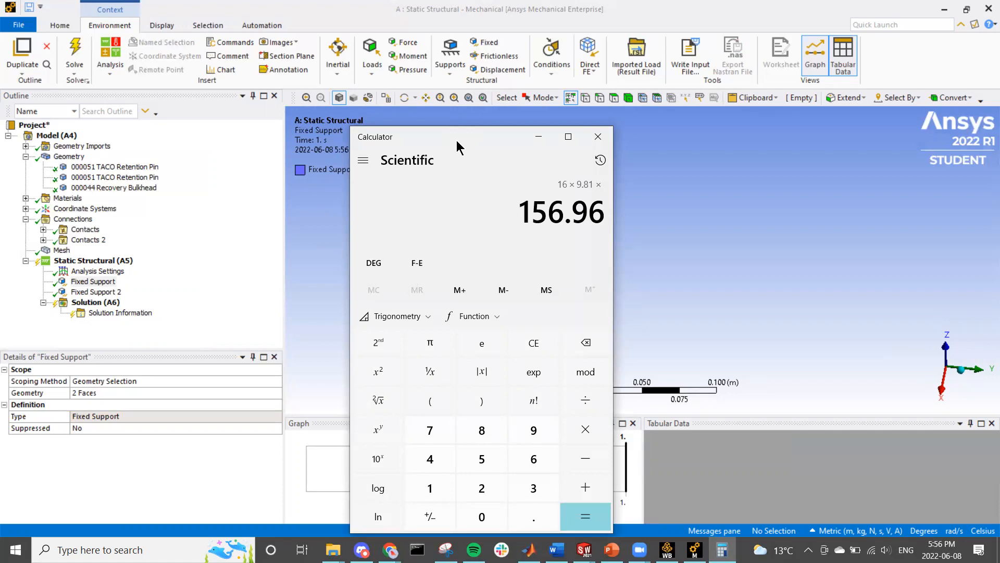
pyautogui.write('15')
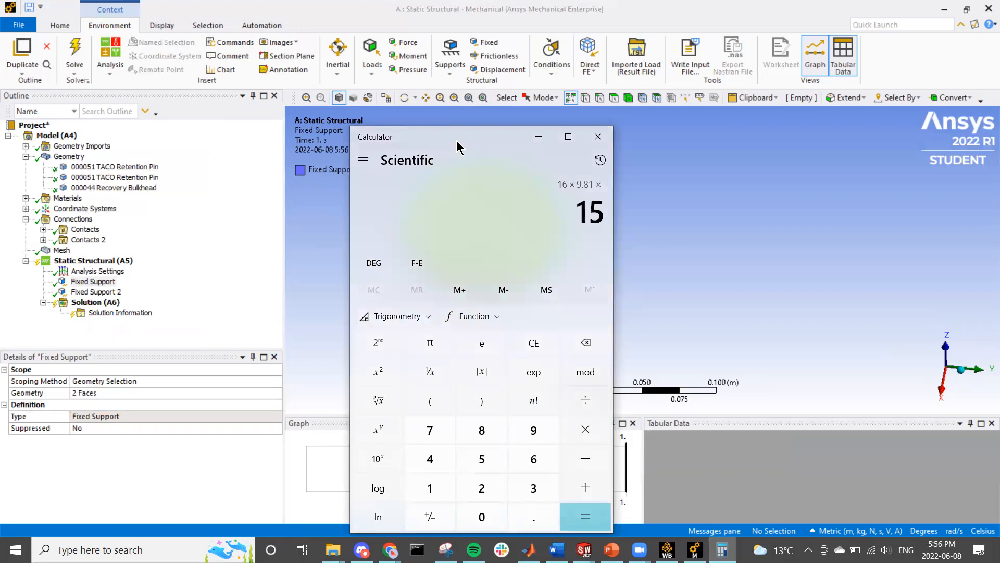
pyautogui.press('Return')
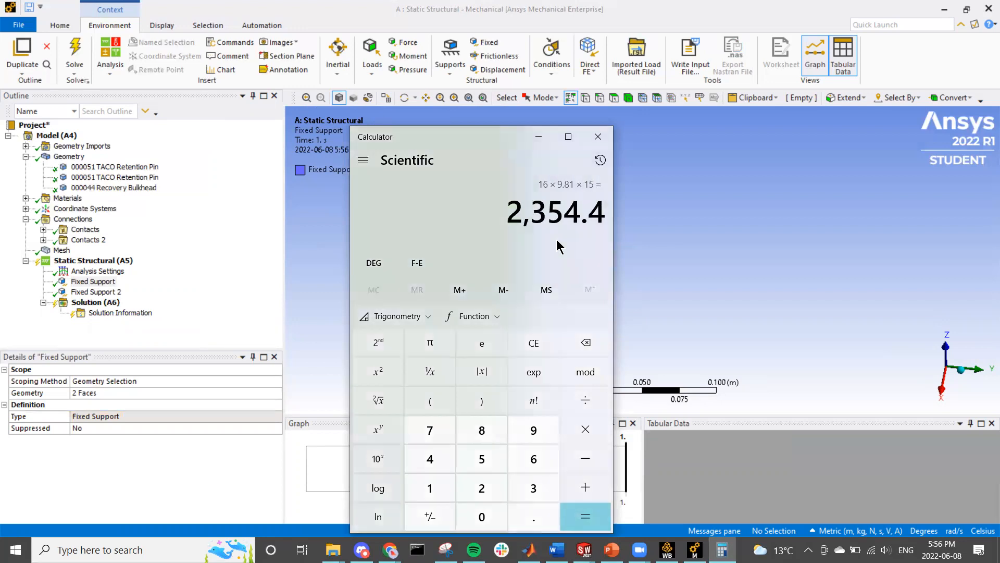
pyautogui.click(603, 136)
# - Insert a Force load into the static structural analysis
pyautogui.moveTo(493, 230); pyautogui.dragTo(509, 211, button='middle')
pyautogui.scroll(2, 509, 210)
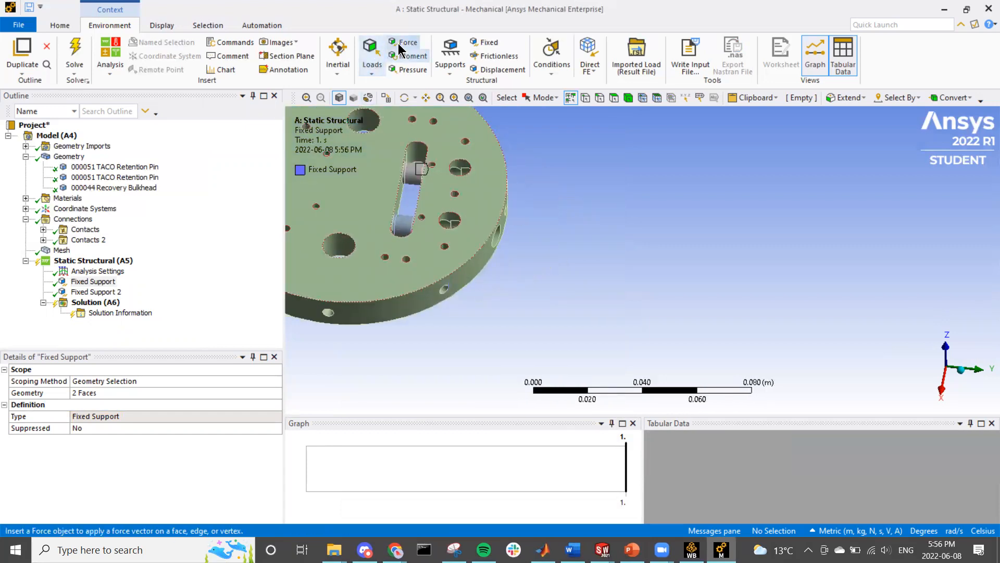
pyautogui.rightClick(99, 260)
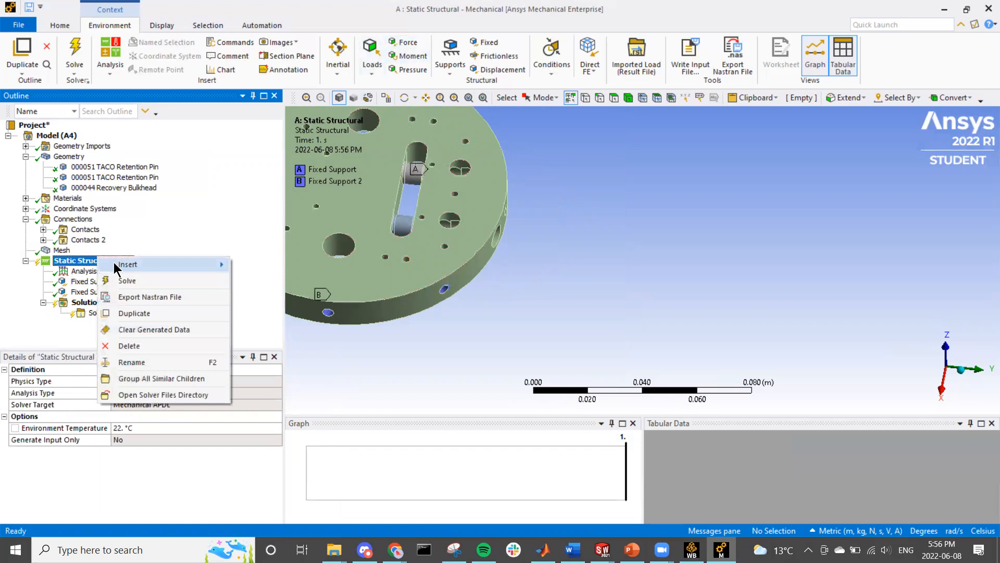
pyautogui.moveTo(194, 273)
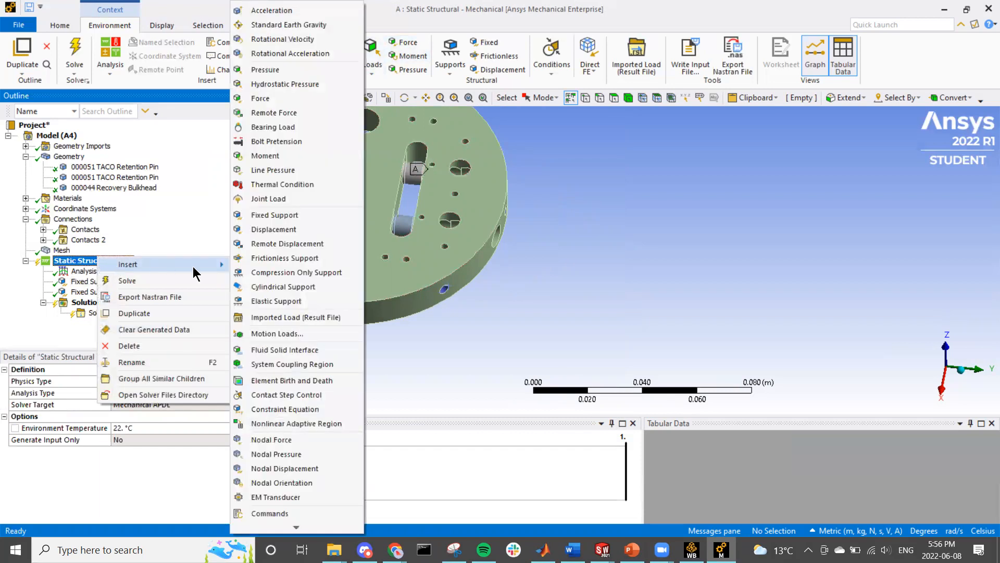
pyautogui.click(284, 98)
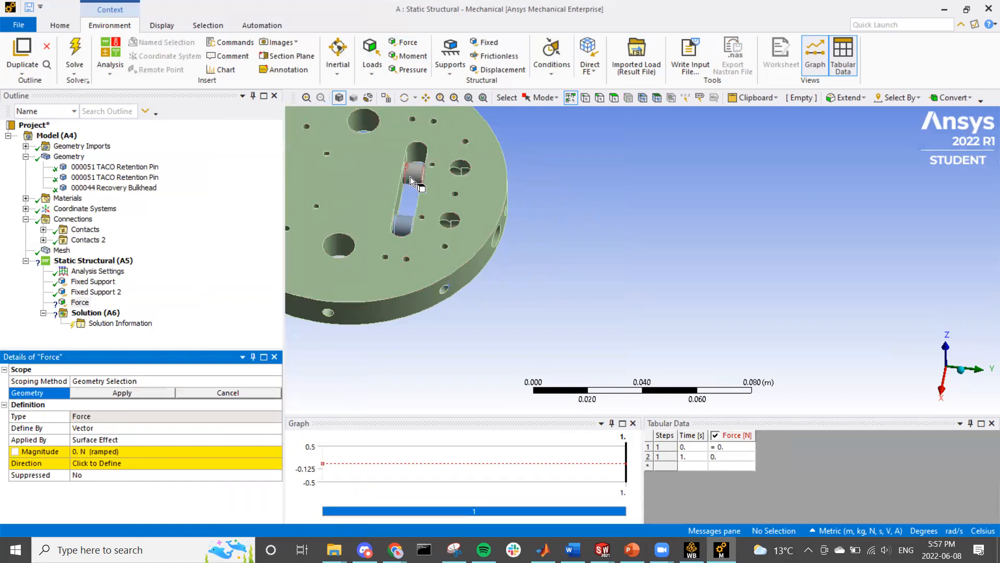
pyautogui.rightClick(479, 194)
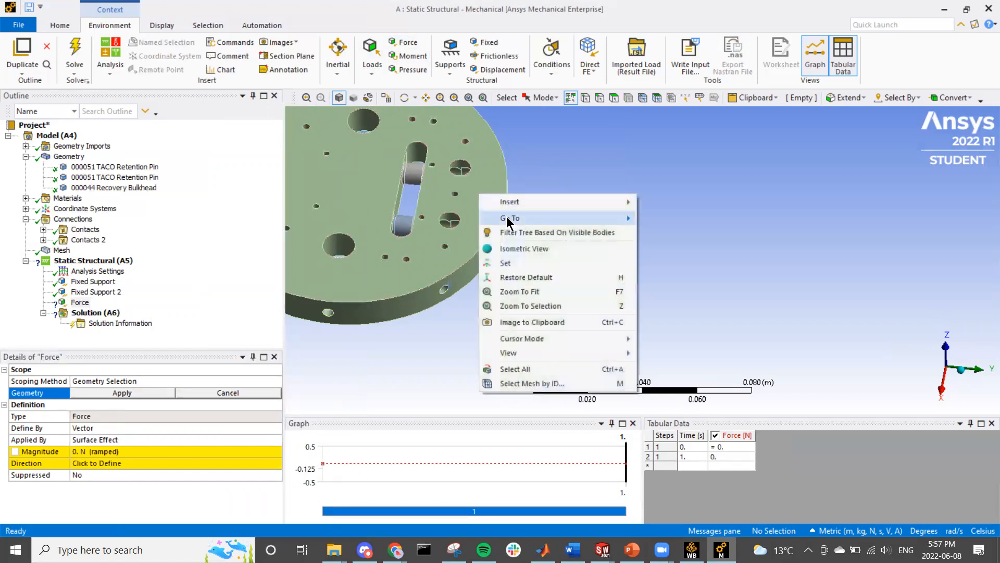
pyautogui.click(415, 273)
pyautogui.rightClick(414, 273)
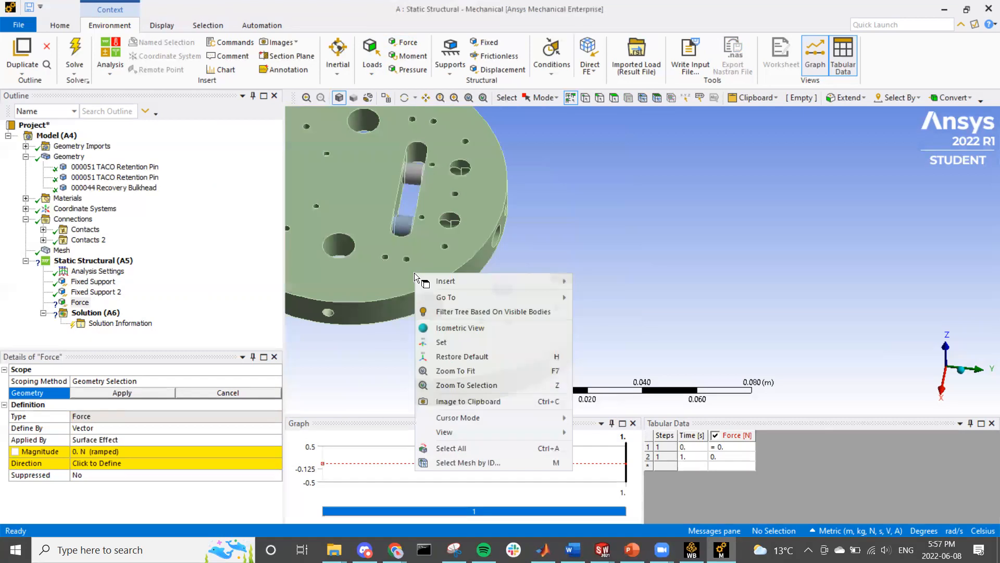
pyautogui.rightClick(366, 293)
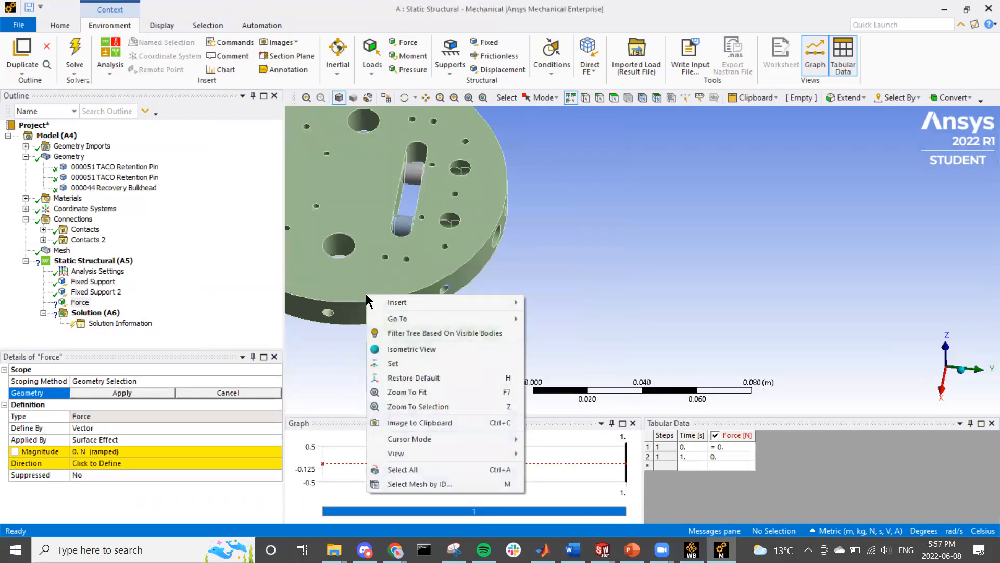
pyautogui.moveTo(438, 454)
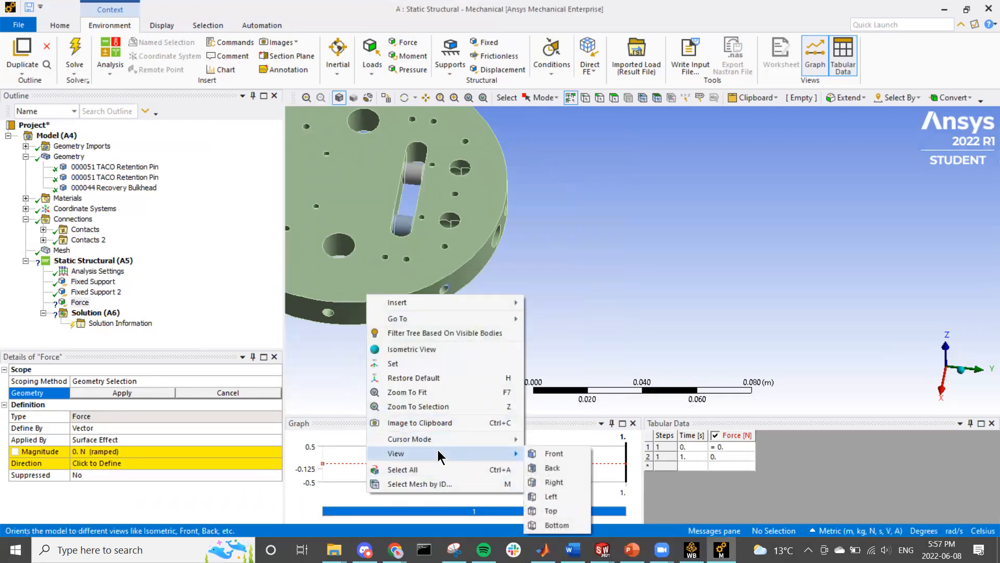
pyautogui.click(638, 280)
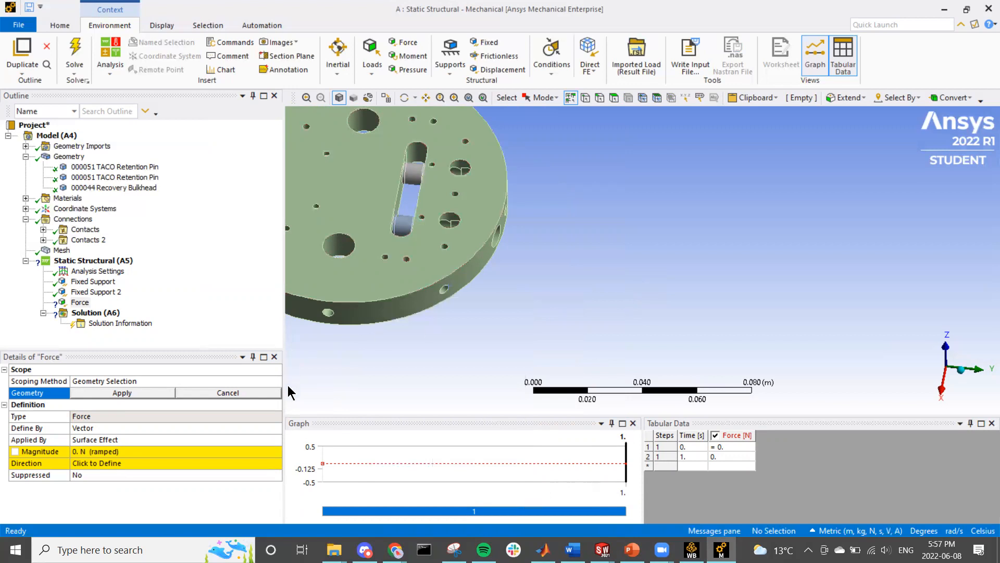
pyautogui.click(252, 392)
# - Hide the Recovery Bulkhead body so that only the two retention pins are shown
pyautogui.scroll(-3, 345, 361)
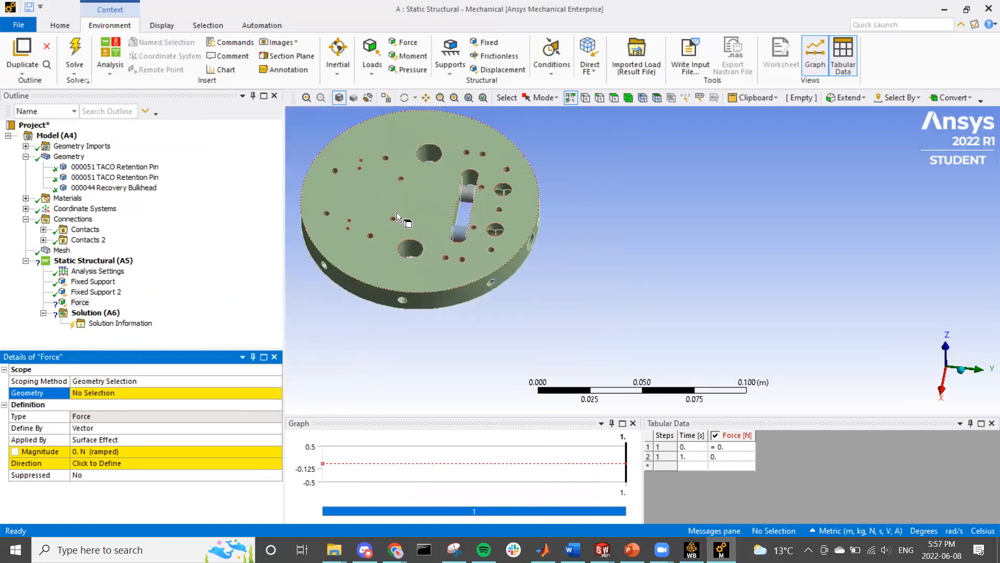
pyautogui.click(397, 212)
pyautogui.rightClick(427, 214)
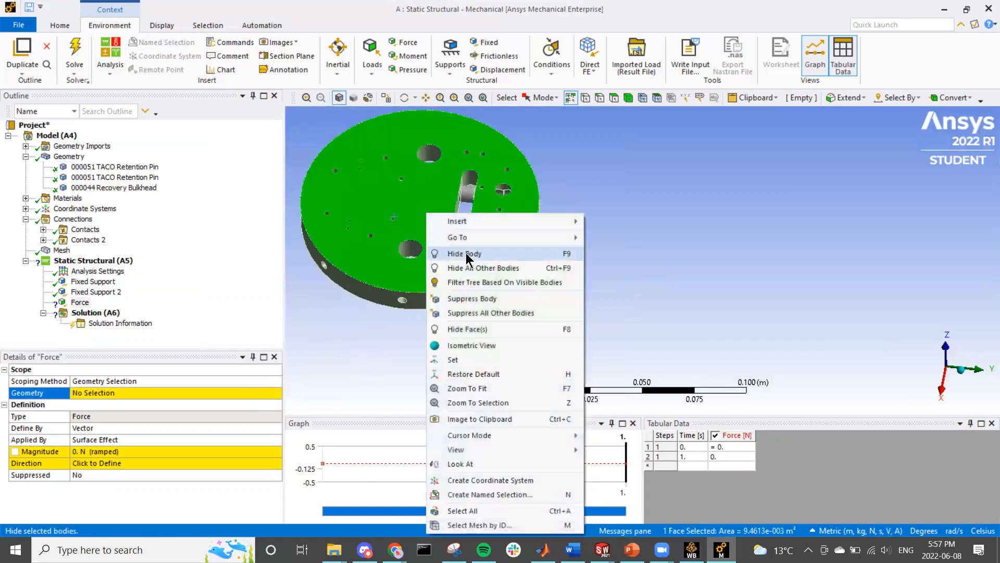
pyautogui.click(467, 254)
# - Scope the force to the six outer cylindrical faces of the two retention pins
pyautogui.scroll(2, 470, 198)
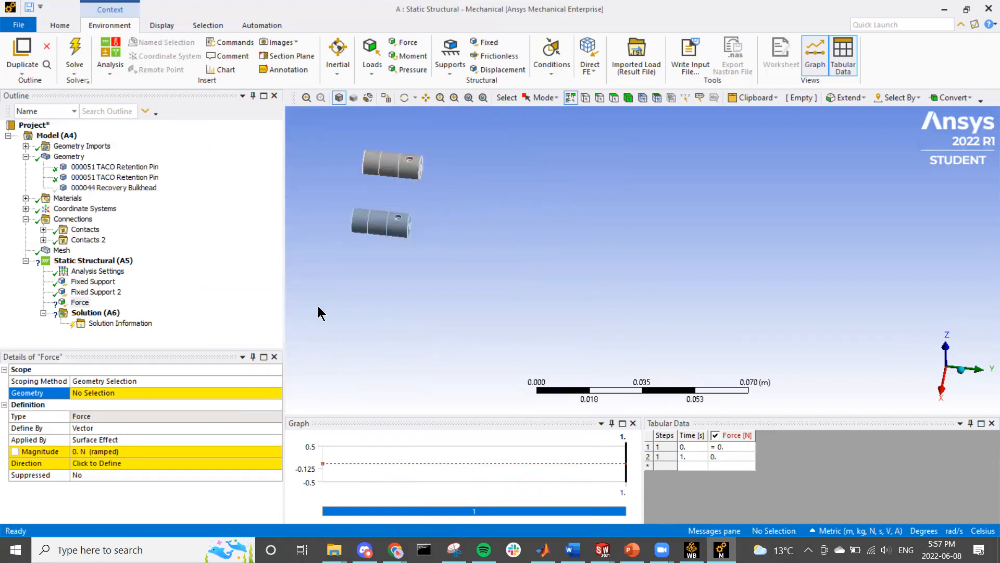
pyautogui.click(150, 393)
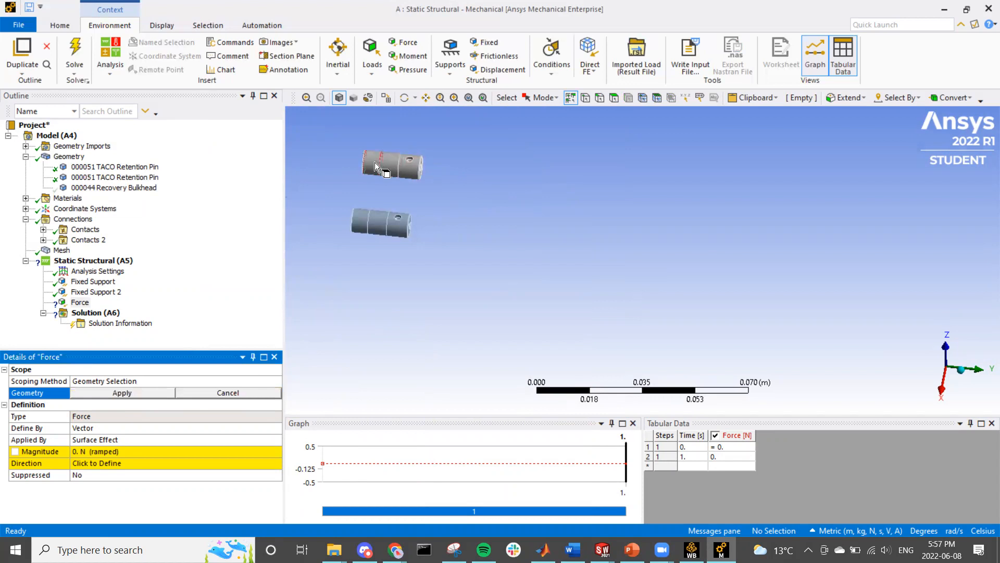
pyautogui.click(374, 162)
pyautogui.keyDown('ctrl'); pyautogui.click(392, 161); pyautogui.keyUp('ctrl')
pyautogui.keyDown('ctrl'); pyautogui.click(407, 170); pyautogui.keyUp('ctrl')
pyautogui.keyDown('ctrl'); pyautogui.click(361, 223); pyautogui.keyUp('ctrl')
pyautogui.keyDown('ctrl'); pyautogui.click(386, 233); pyautogui.keyUp('ctrl')
pyautogui.keyDown('ctrl'); pyautogui.click(395, 235); pyautogui.keyUp('ctrl')
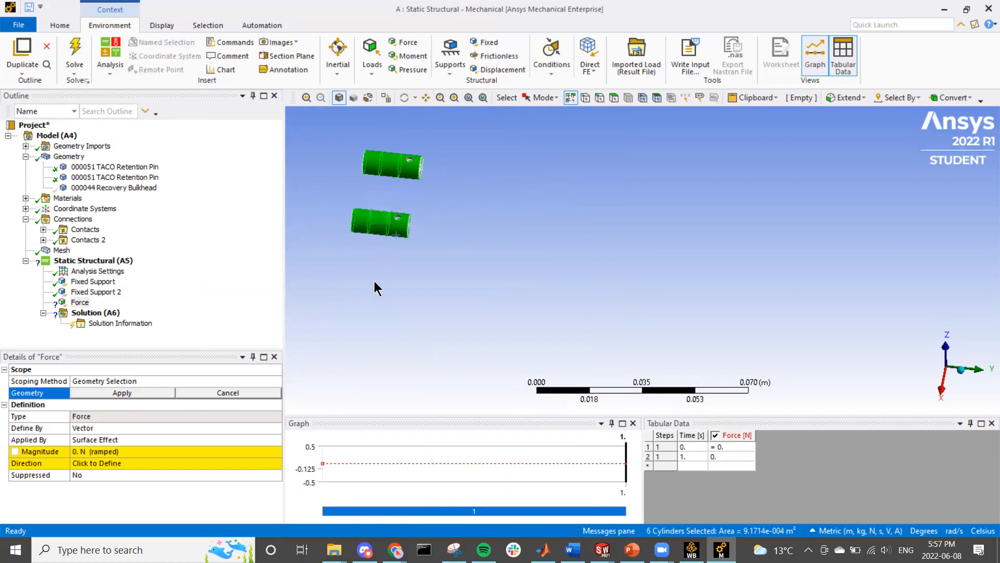
pyautogui.click(105, 394)
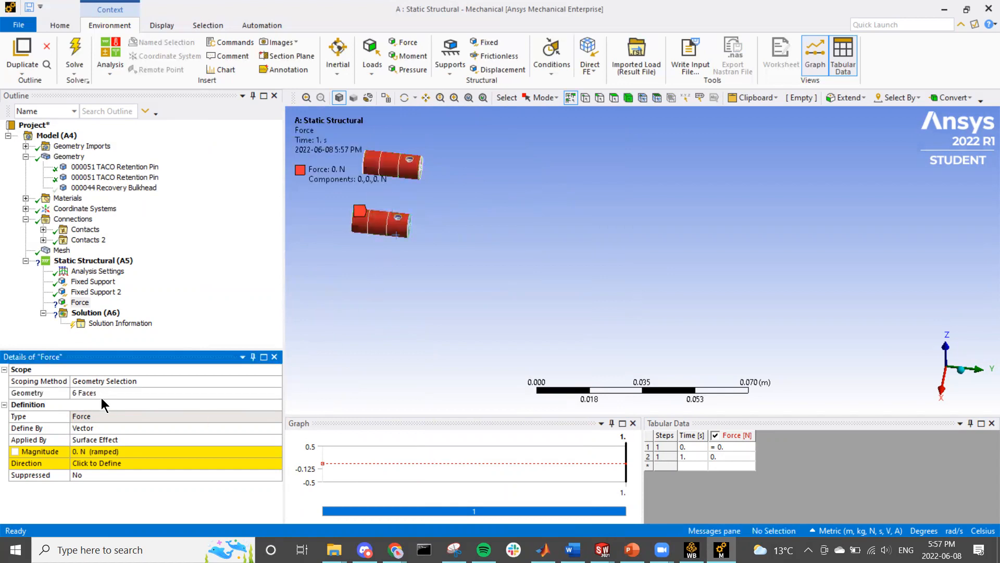
# - Set the force's magnitude to 2300 N and try to pick the Z axis as its vector direction
pyautogui.click(122, 451)
pyautogui.write('23')
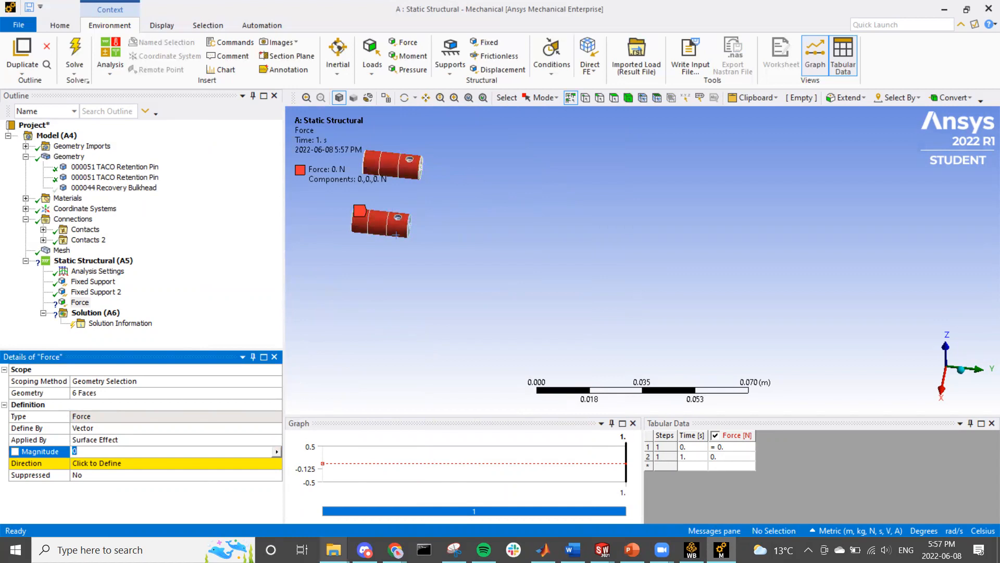
pyautogui.write('00')
pyautogui.click(149, 463)
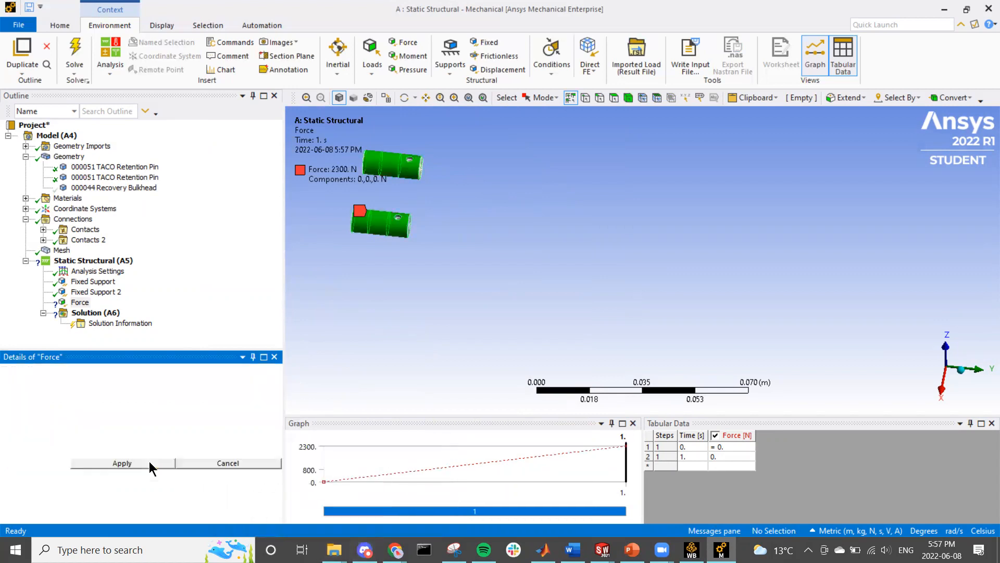
pyautogui.moveTo(427, 255); pyautogui.dragTo(386, 236, button='middle')
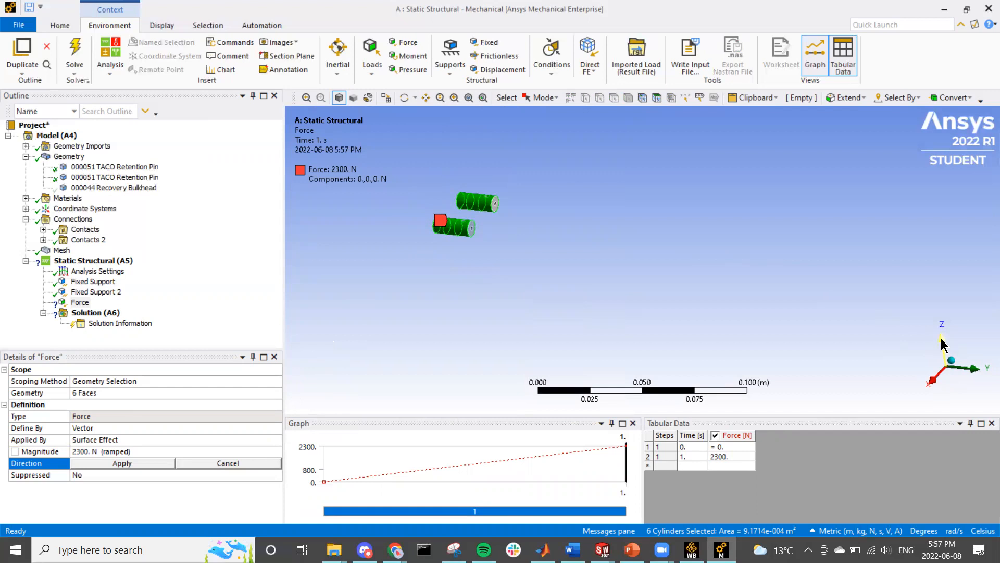
pyautogui.click(942, 339)
pyautogui.moveTo(817, 354); pyautogui.dragTo(760, 219, button='middle')
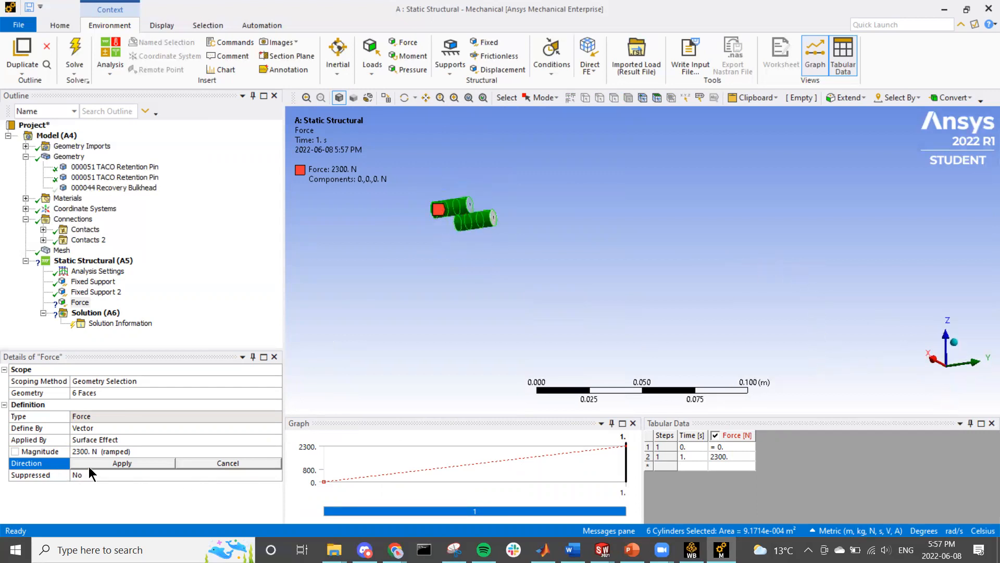
# - Define the force by components and set its Z component to 2300 N
pyautogui.click(113, 429)
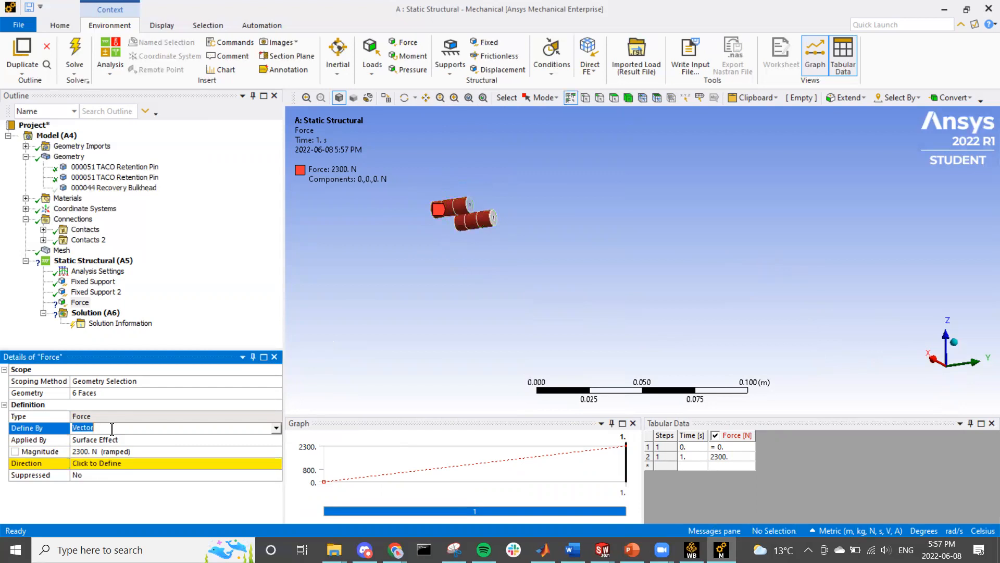
pyautogui.click(277, 430)
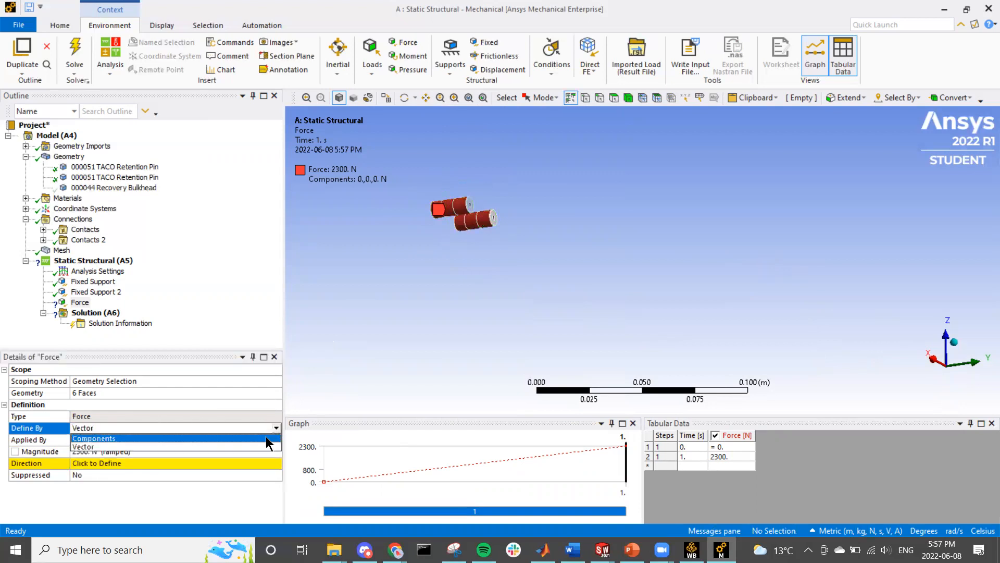
pyautogui.click(267, 438)
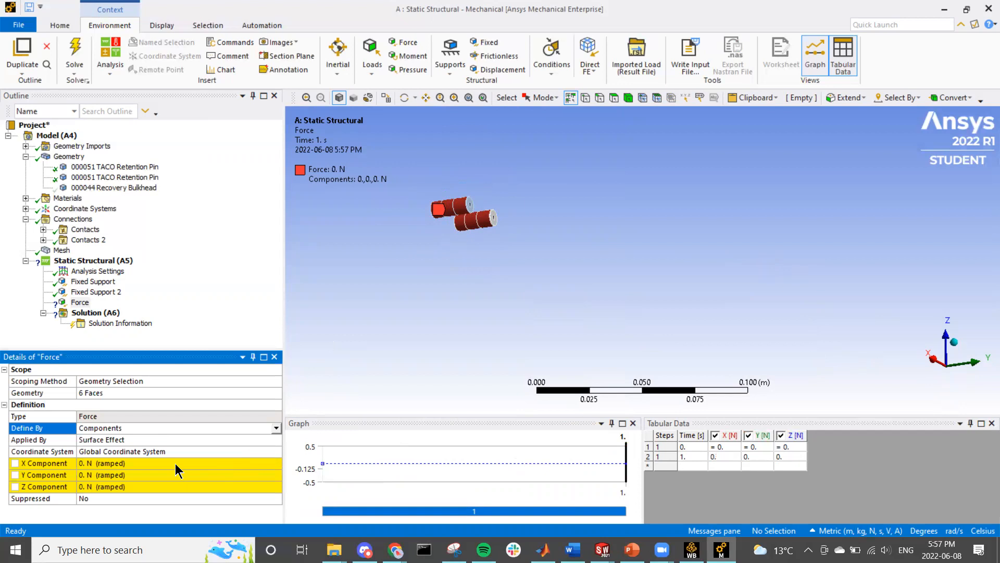
pyautogui.moveTo(439, 263); pyautogui.dragTo(439, 299, button='middle')
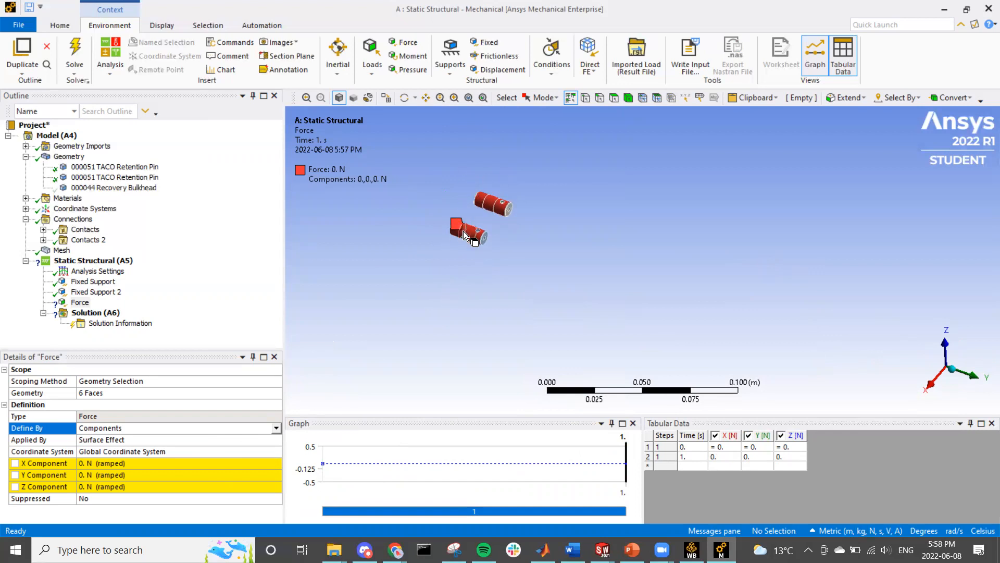
pyautogui.moveTo(394, 549)
pyautogui.click(130, 485)
pyautogui.write('2300')
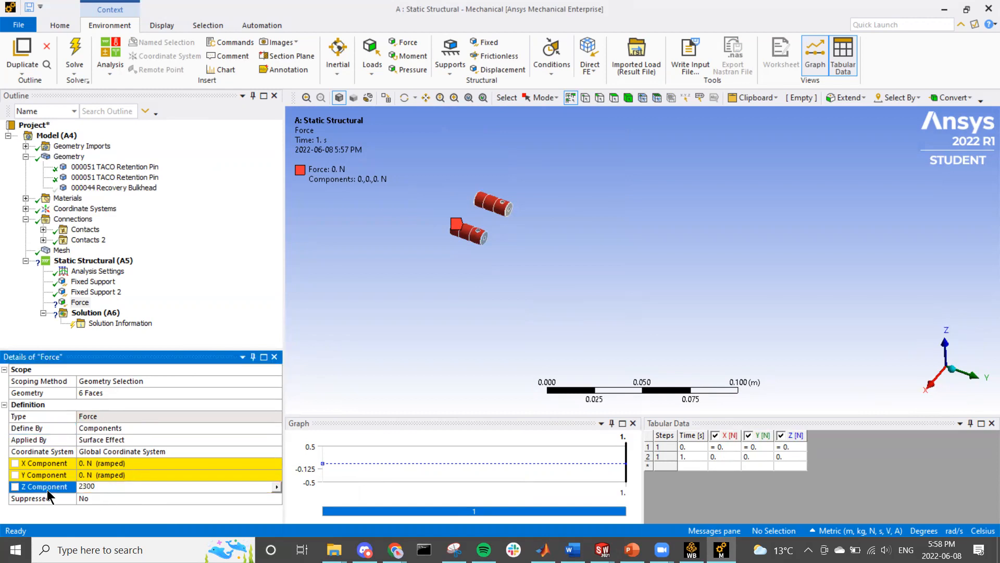
pyautogui.press('Return')
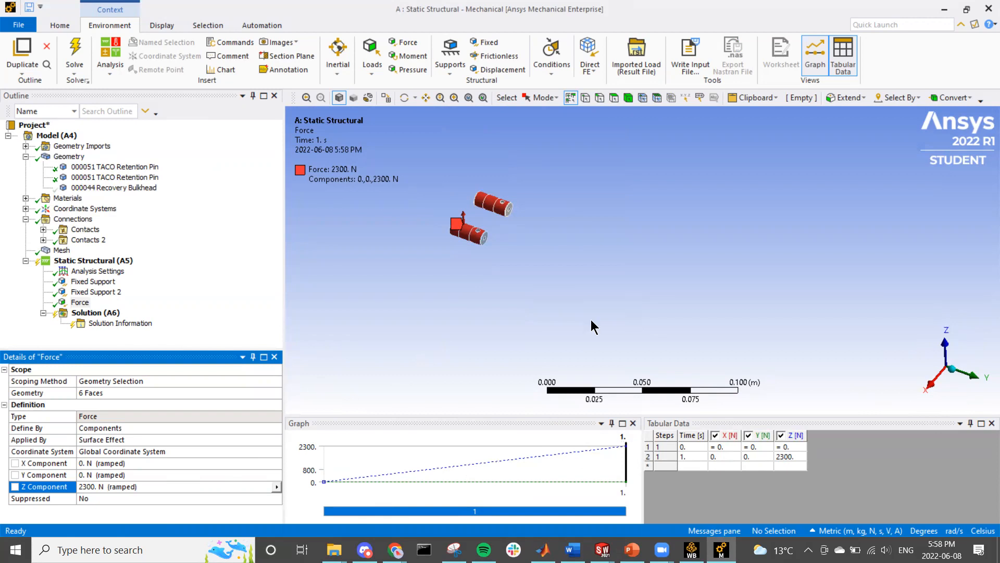
# - Show all bodies again and examine the mesh on the bulkhead and the pin slot from several angles
pyautogui.rightClick(441, 305)
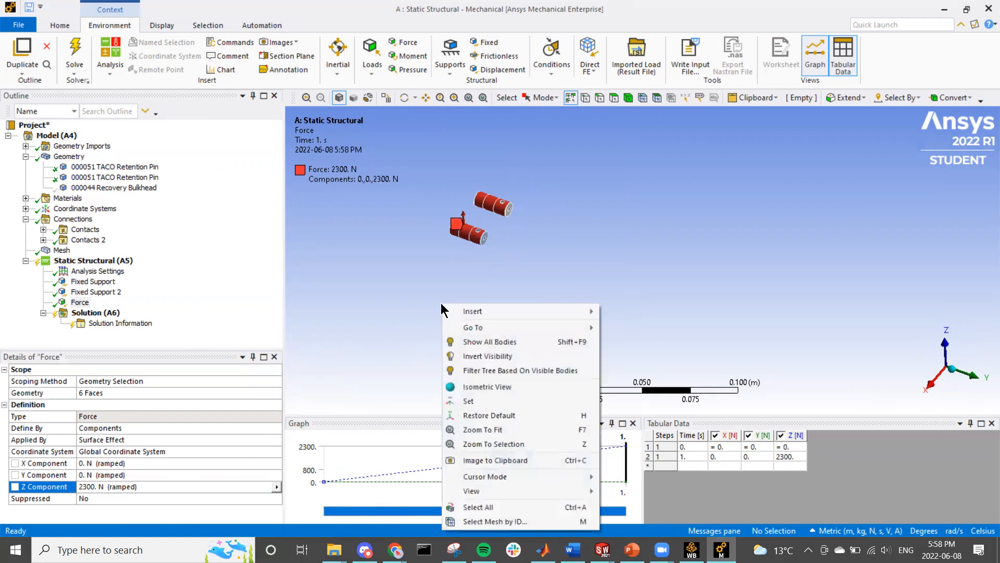
pyautogui.click(461, 342)
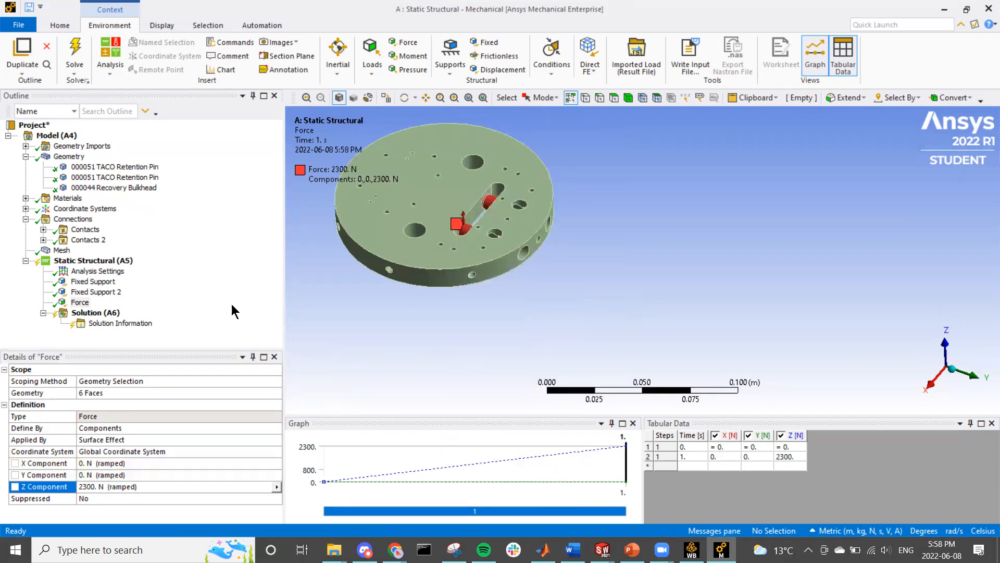
pyautogui.click(62, 250)
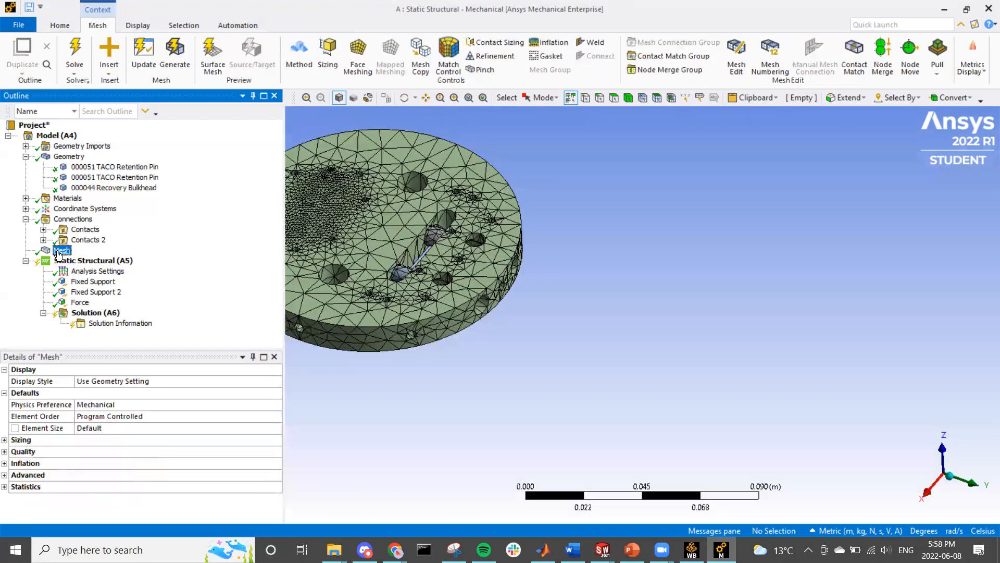
pyautogui.scroll(-2, 530, 295)
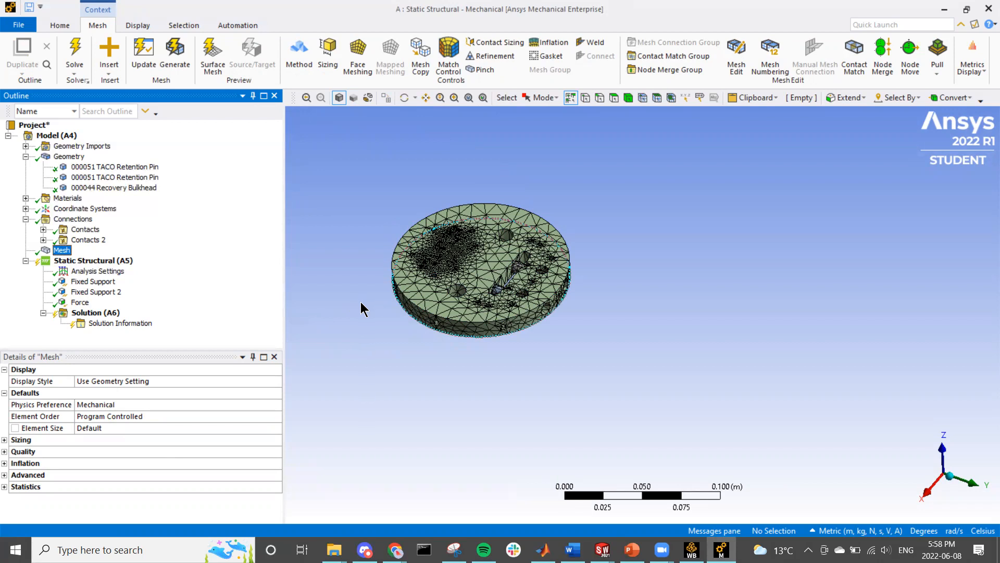
pyautogui.scroll(-2, 458, 259)
pyautogui.scroll(3, 443, 323)
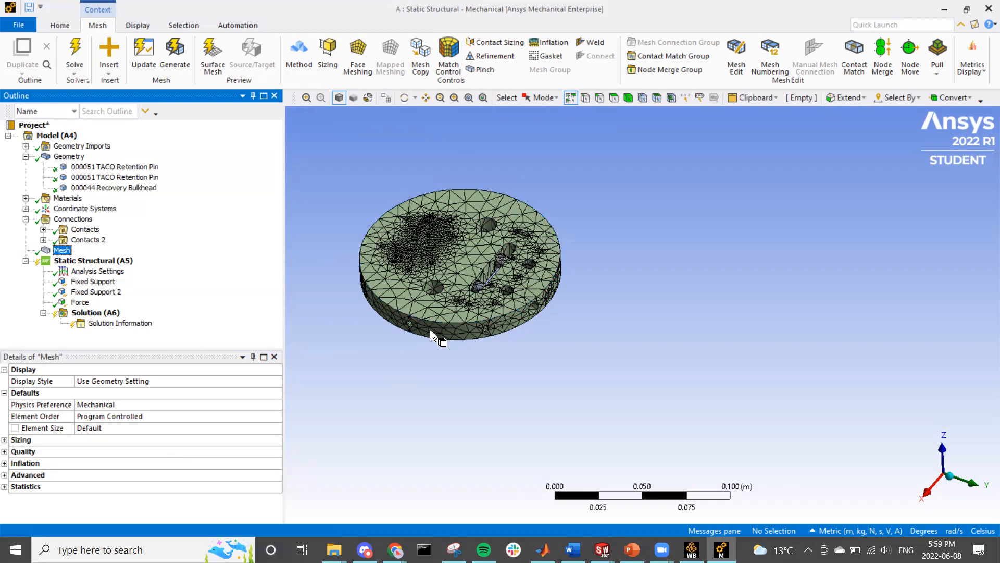
pyautogui.moveTo(393, 261)
pyautogui.mouseDown(button='middle')
pyautogui.moveTo(441, 220)
pyautogui.moveTo(390, 273)
pyautogui.mouseUp(button='middle')
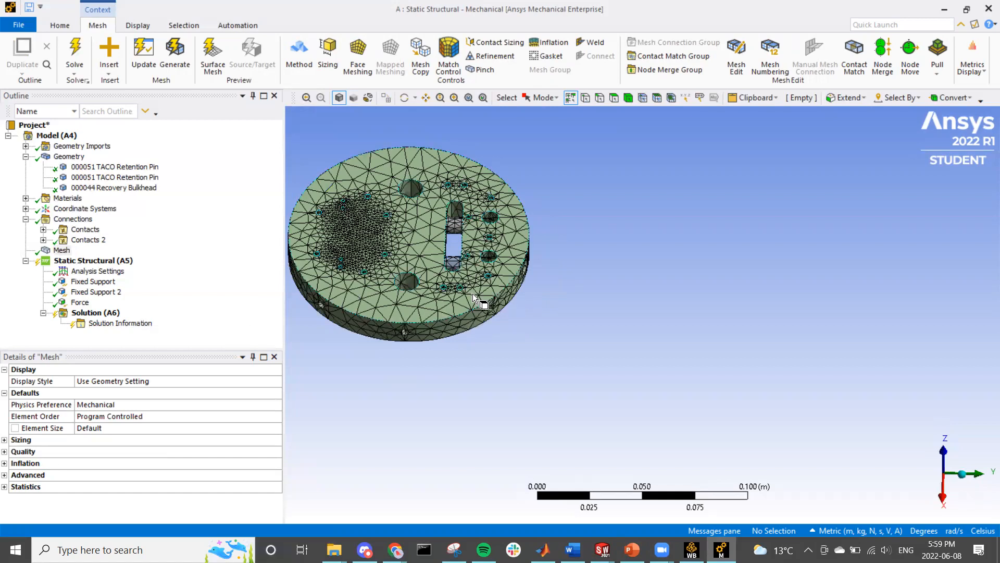
pyautogui.moveTo(436, 265); pyautogui.dragTo(424, 229, button='middle')
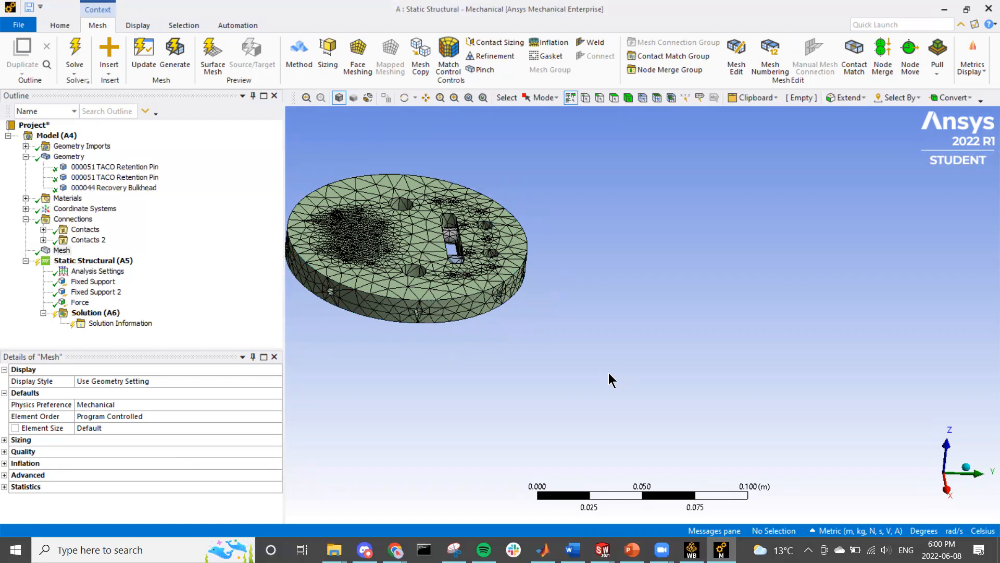
pyautogui.moveTo(434, 245); pyautogui.dragTo(354, 261, button='middle')
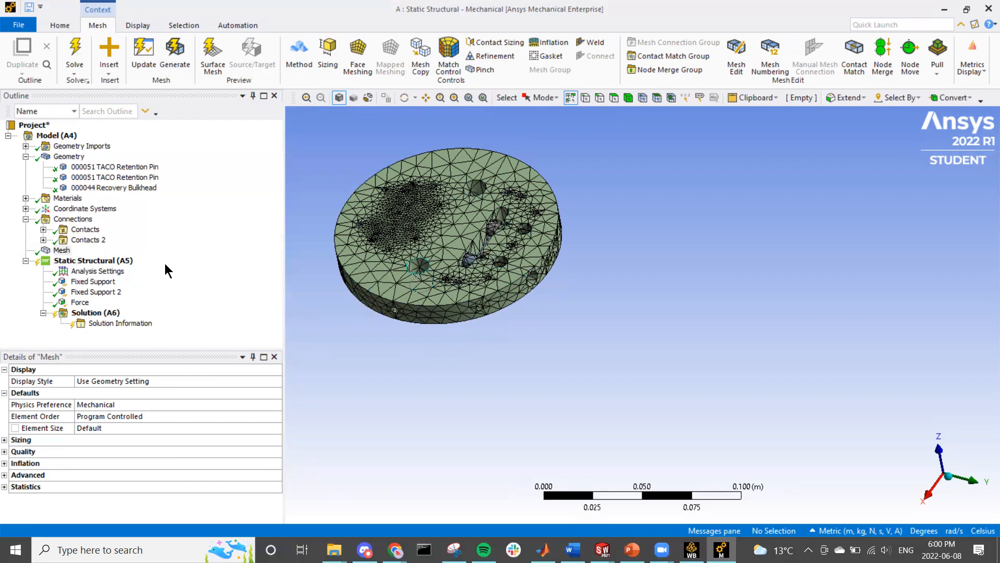
# - Insert an Equivalent (von-Mises) stress result for all bodies under the Solution
pyautogui.rightClick(108, 317)
pyautogui.moveTo(113, 323)
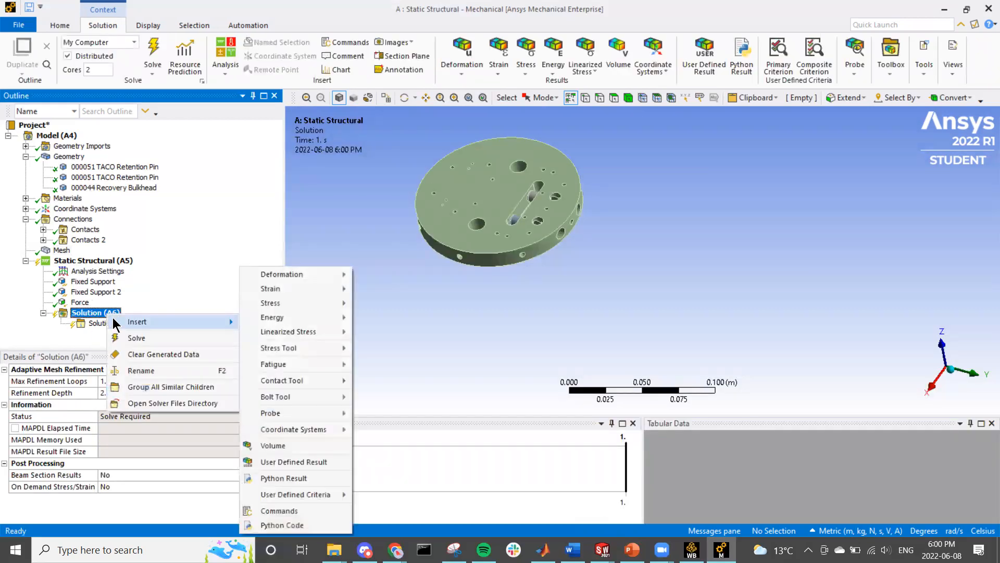
pyautogui.click(54, 334)
pyautogui.rightClick(94, 313)
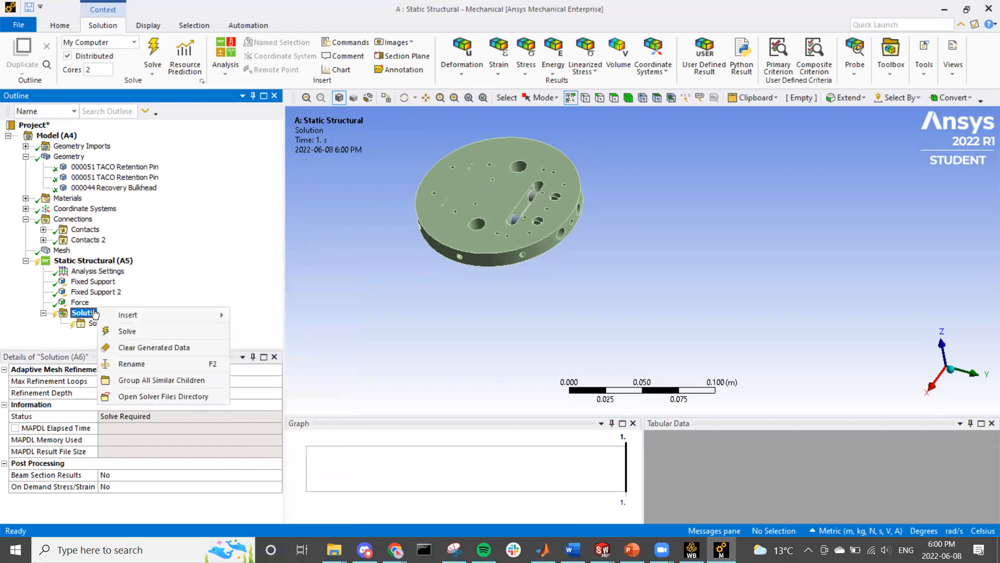
pyautogui.moveTo(125, 315)
pyautogui.moveTo(275, 304)
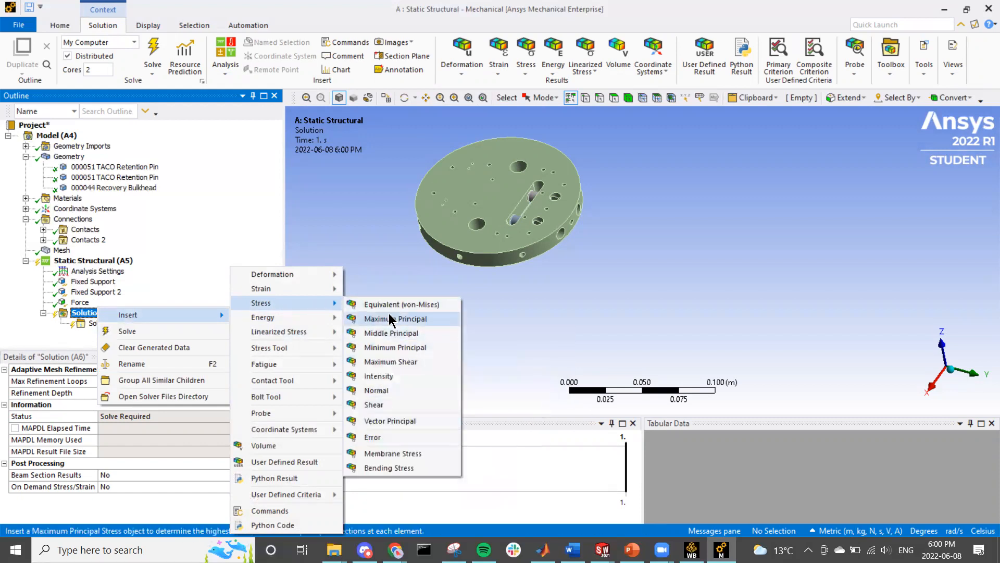
pyautogui.click(420, 305)
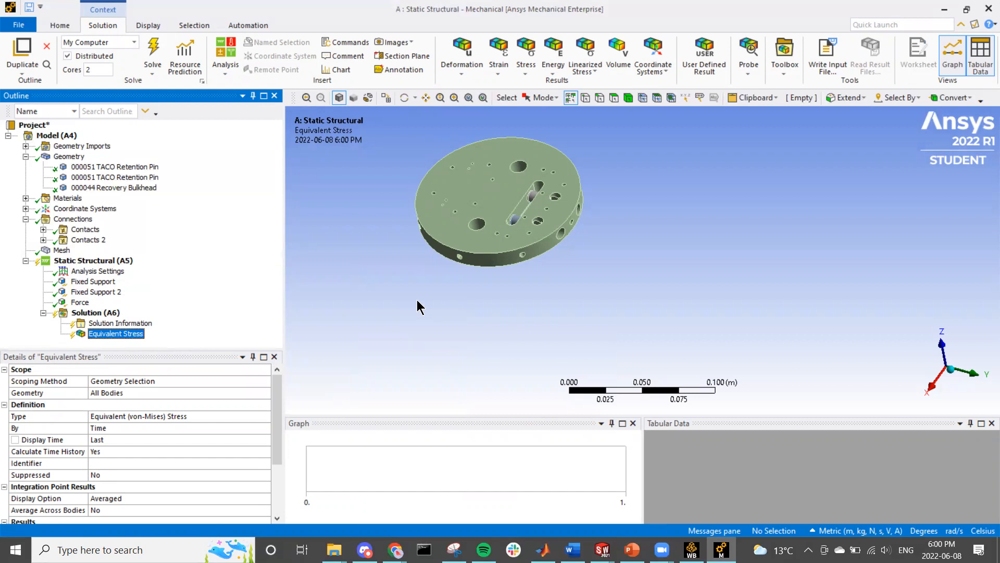
pyautogui.rightClick(98, 313)
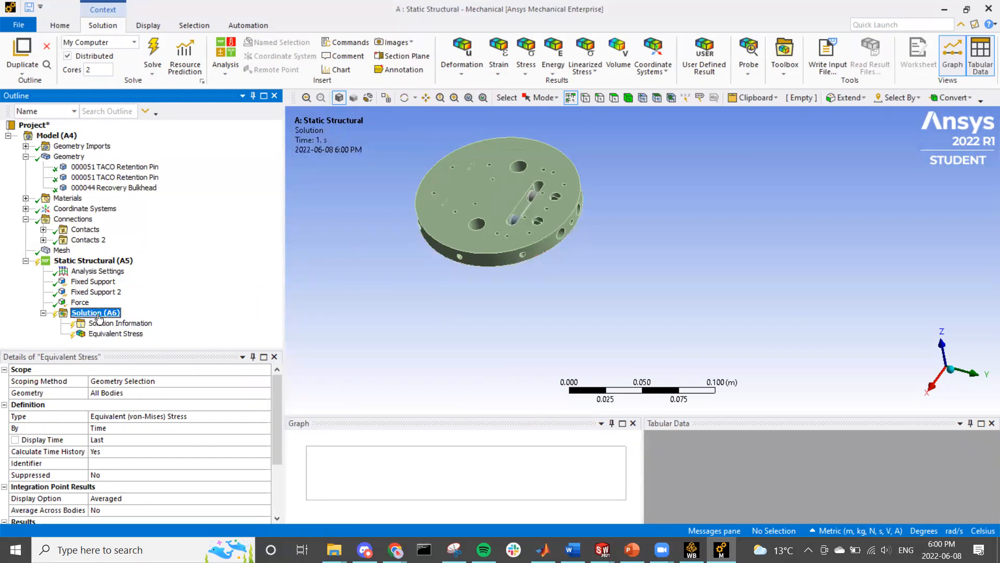
pyautogui.moveTo(129, 323)
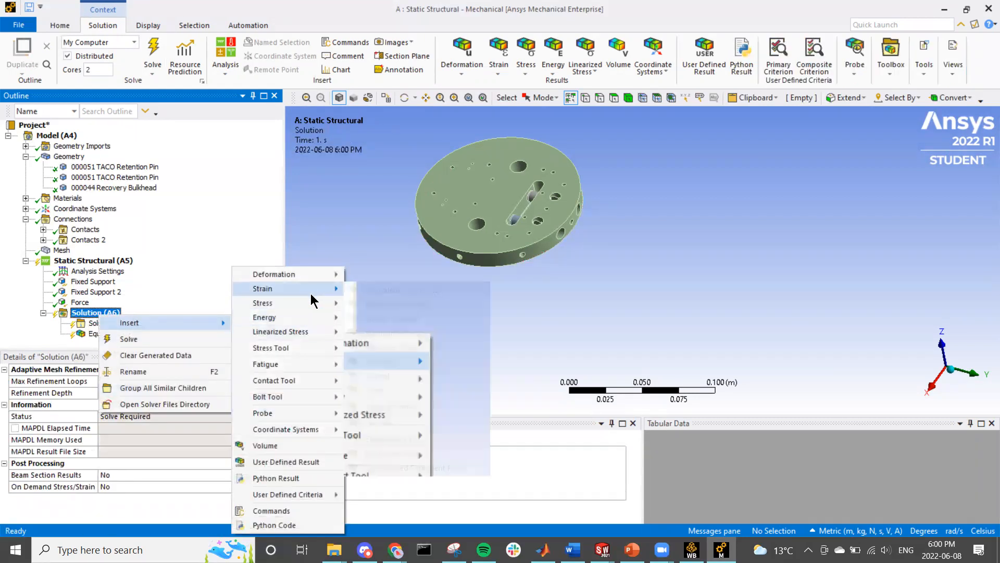
pyautogui.moveTo(313, 303)
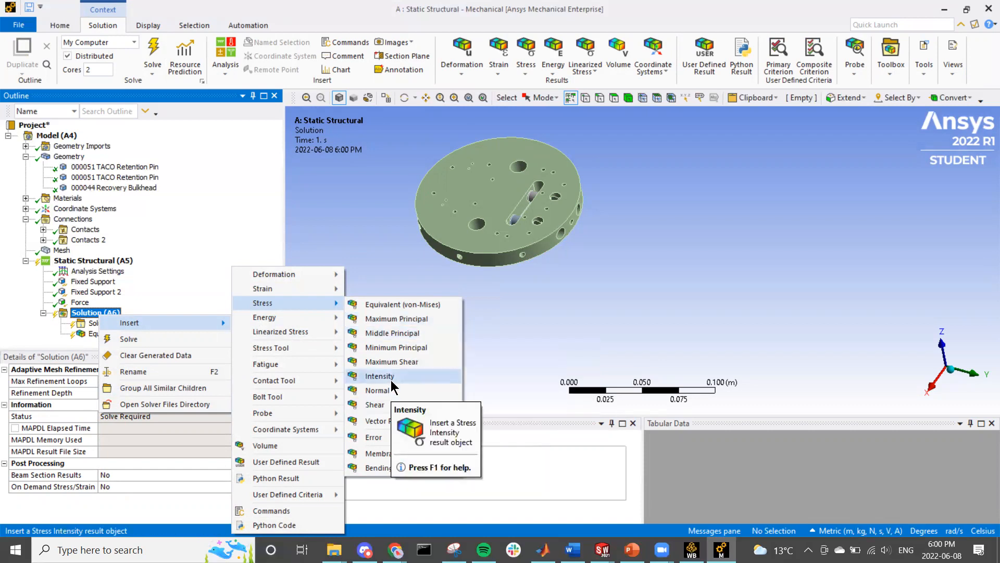
pyautogui.moveTo(342, 412)
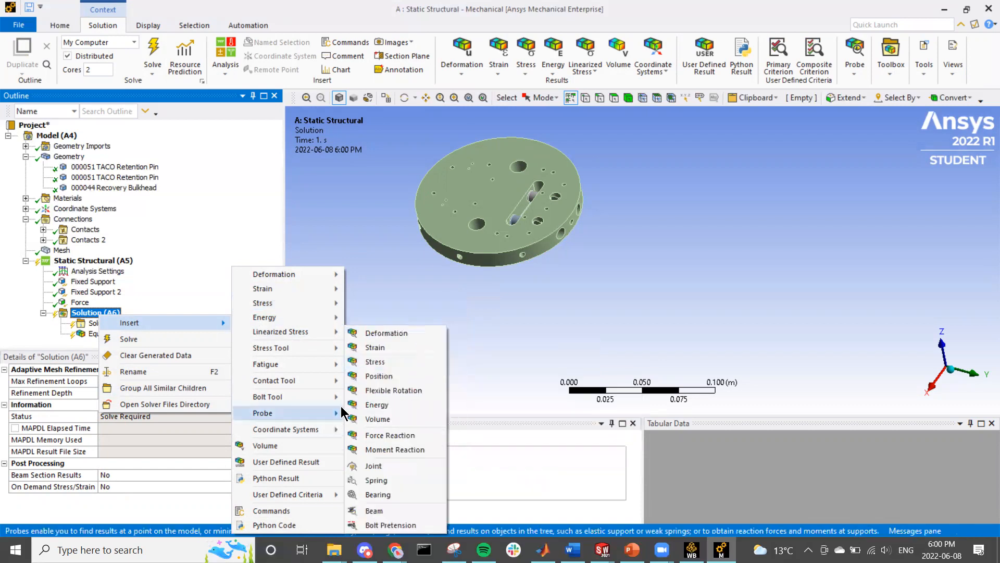
pyautogui.click(563, 363)
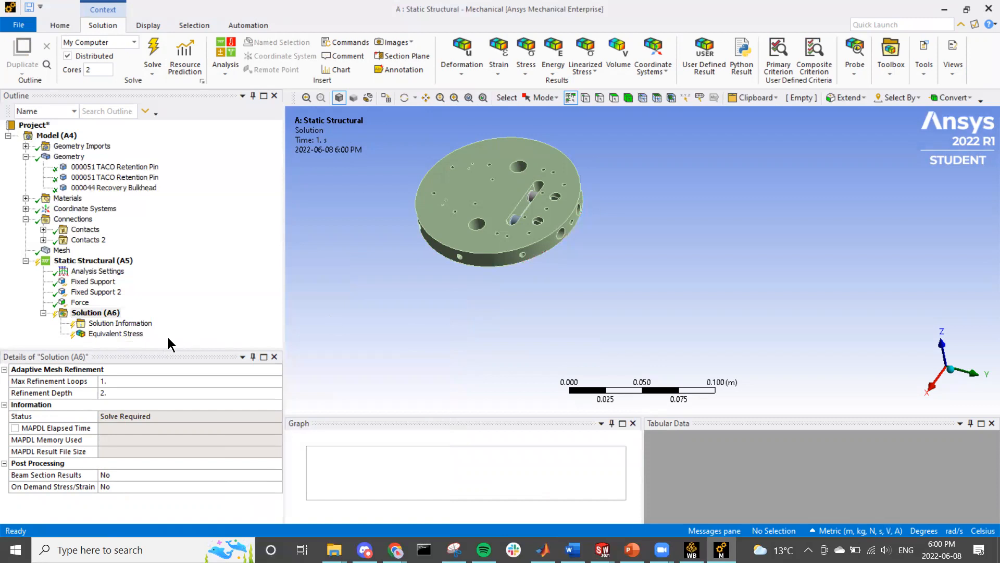
# - Add a Convergence object to the Equivalent Stress result
pyautogui.click(131, 336)
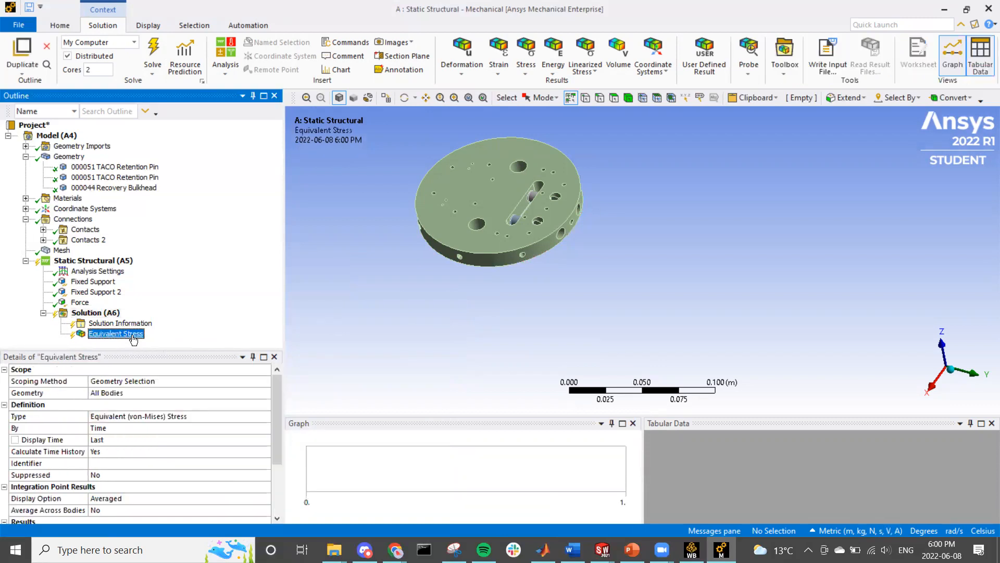
pyautogui.rightClick(133, 340)
pyautogui.click(111, 344)
pyautogui.rightClick(113, 333)
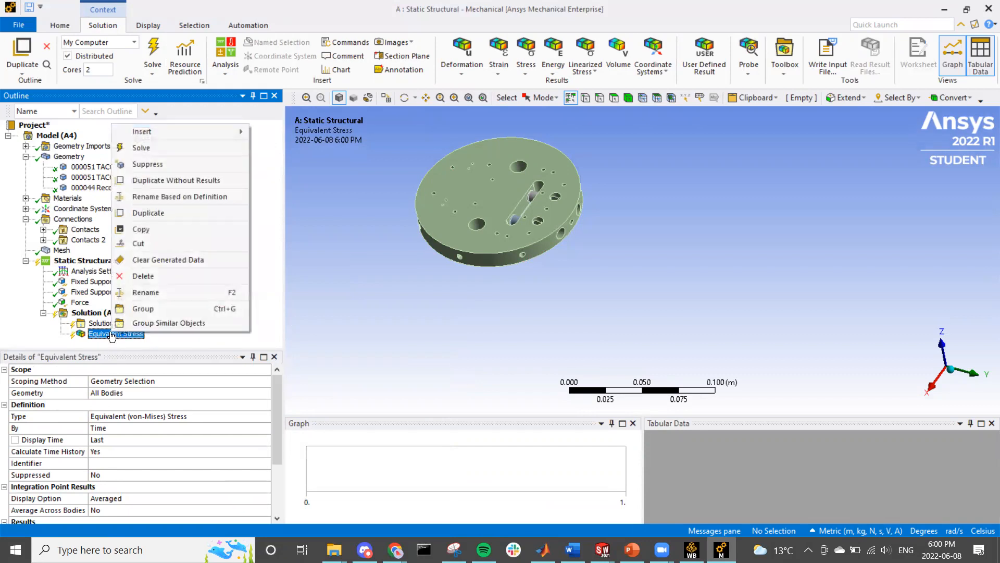
pyautogui.moveTo(188, 139)
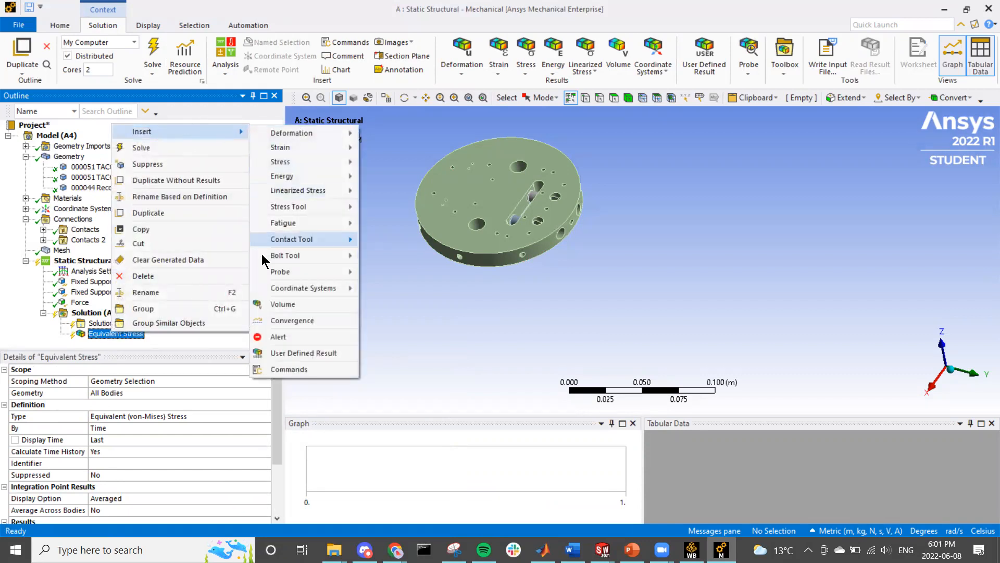
pyautogui.click(282, 319)
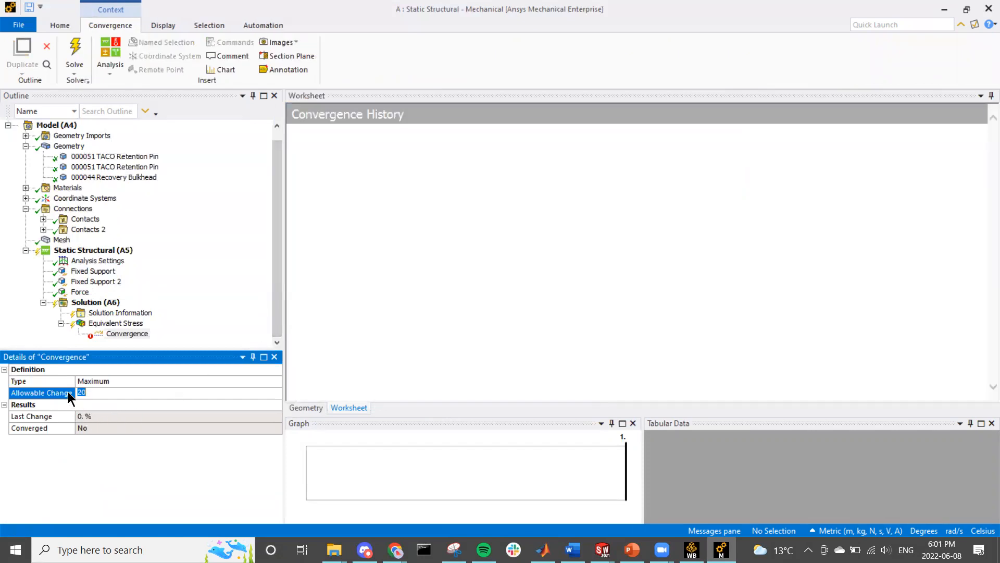
# - Set the convergence's allowable change to 5 % and keep its type as Maximum
pyautogui.click(123, 381)
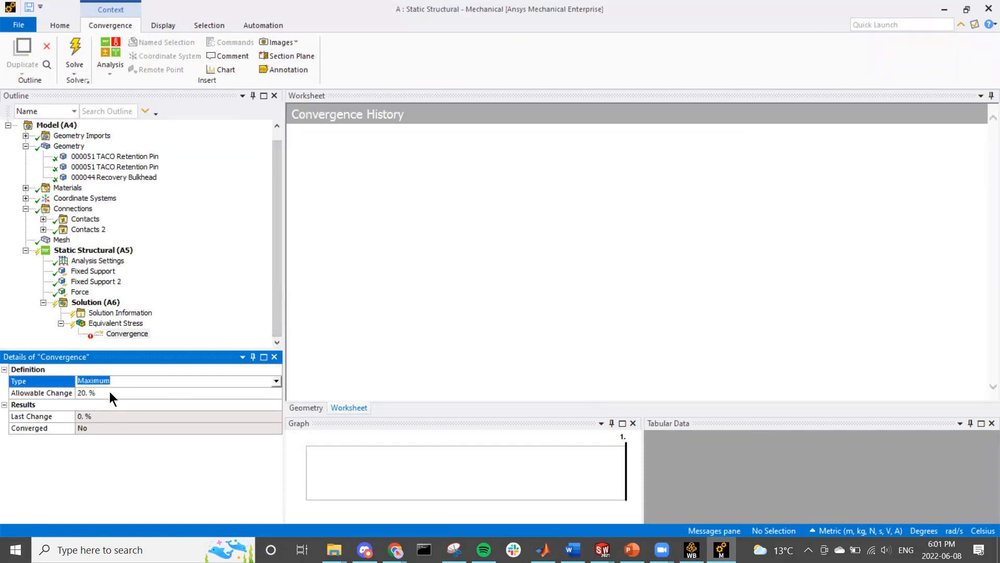
pyautogui.click(109, 392)
pyautogui.write('5')
pyautogui.press('Return')
pyautogui.click(158, 381)
pyautogui.click(276, 380)
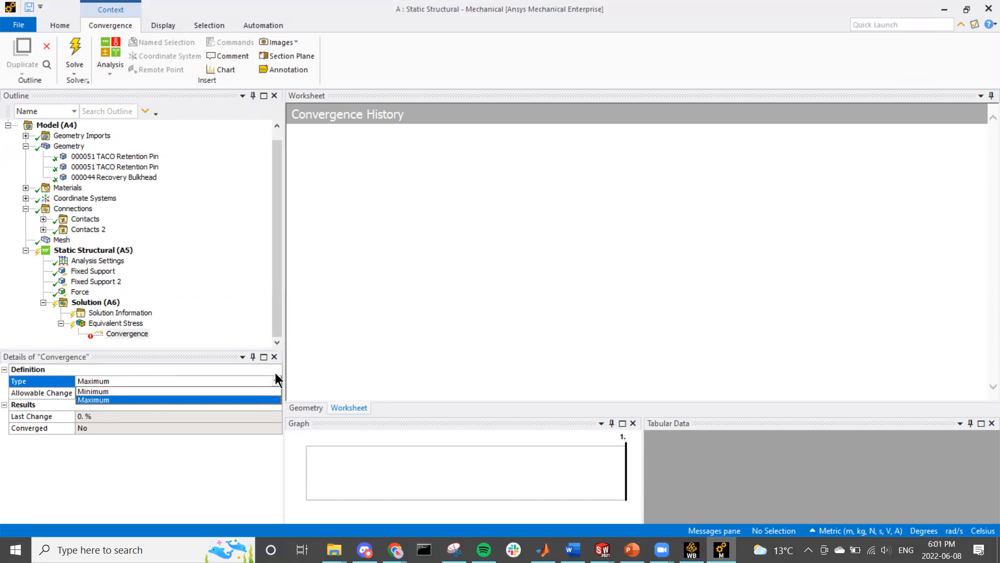
pyautogui.click(275, 373)
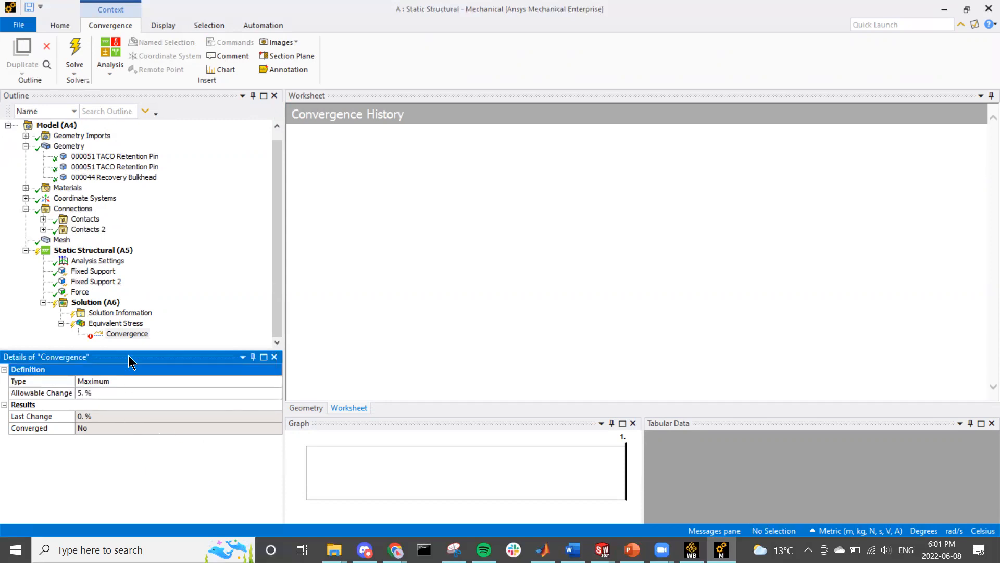
pyautogui.click(128, 334)
pyautogui.rightClick(127, 334)
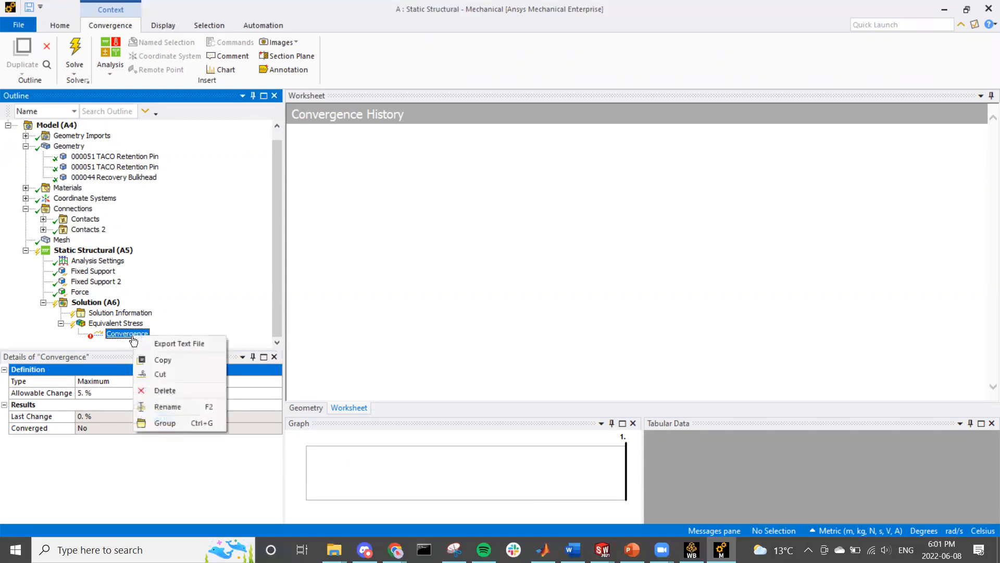
pyautogui.click(85, 338)
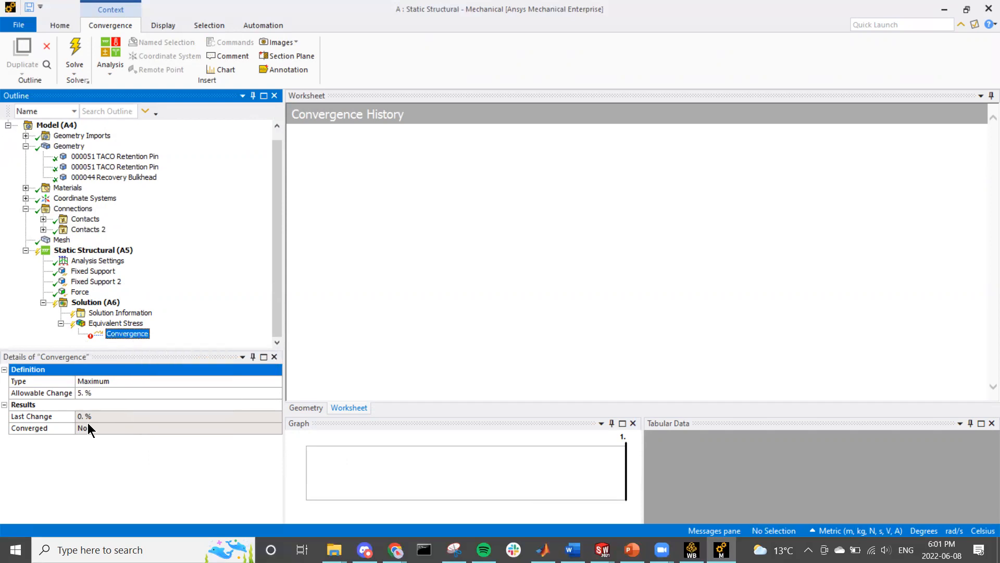
pyautogui.click(93, 304)
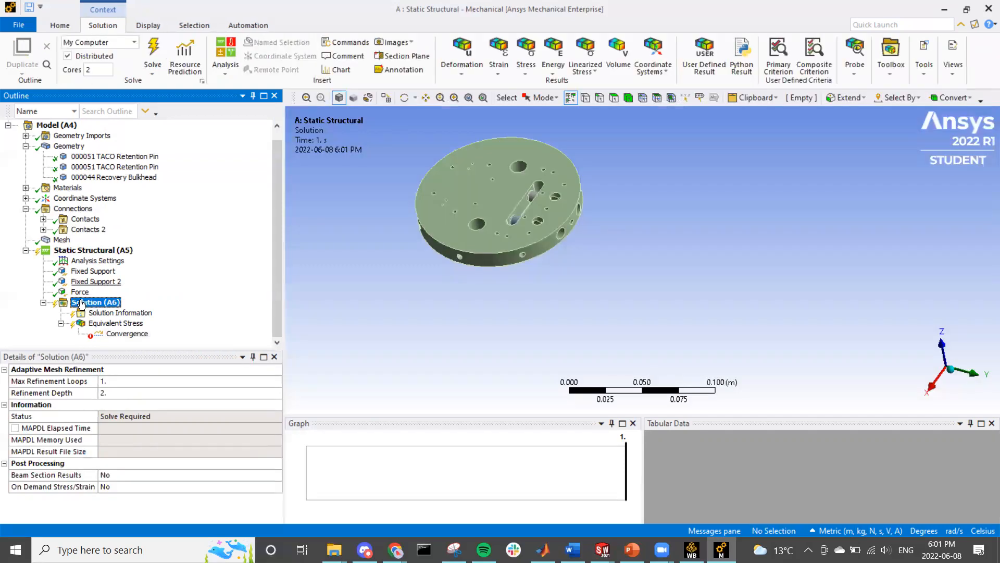
pyautogui.click(112, 334)
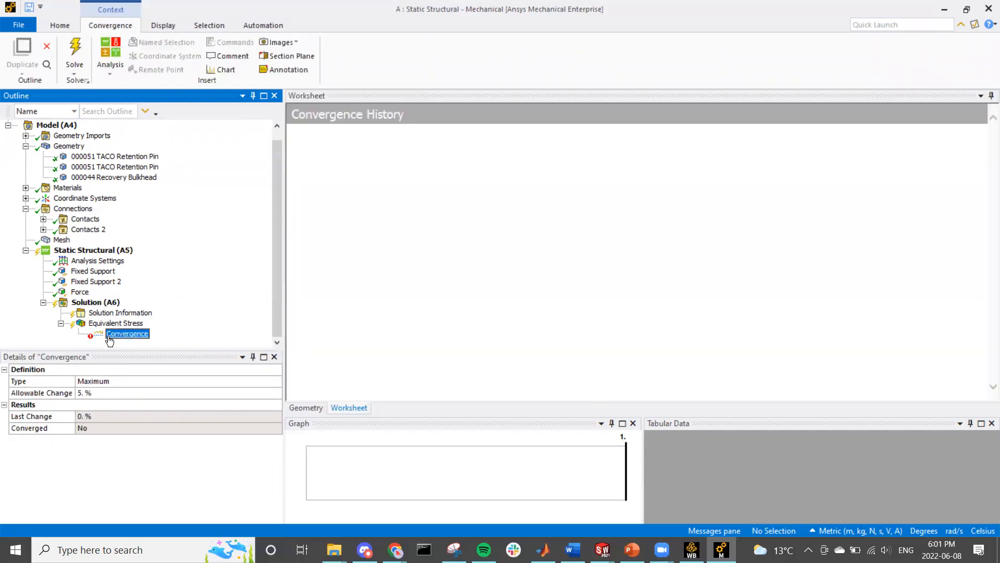
pyautogui.rightClick(109, 341)
pyautogui.click(81, 339)
# - Solve the static structural analysis and dismiss the solver message
pyautogui.click(102, 252)
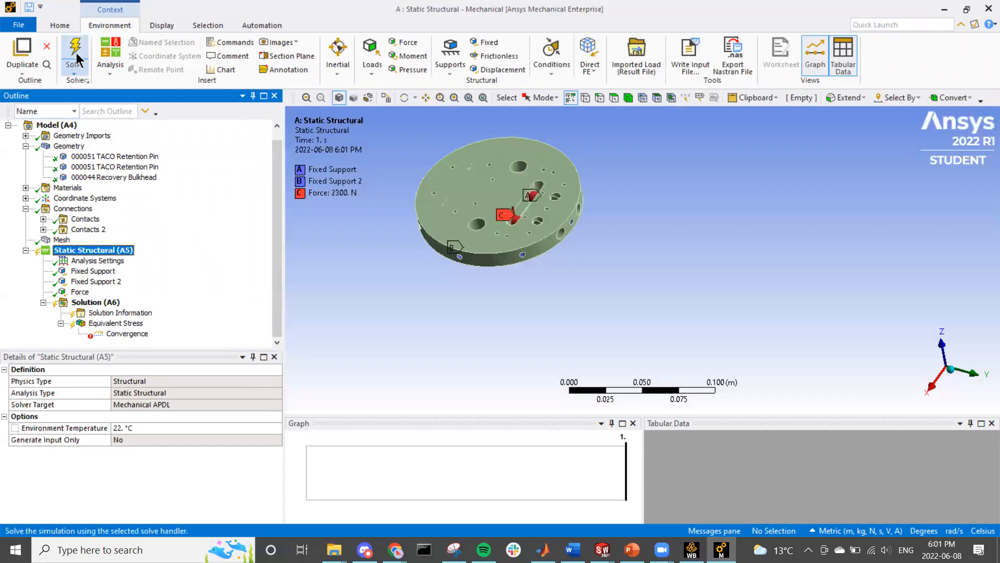
pyautogui.click(75, 49)
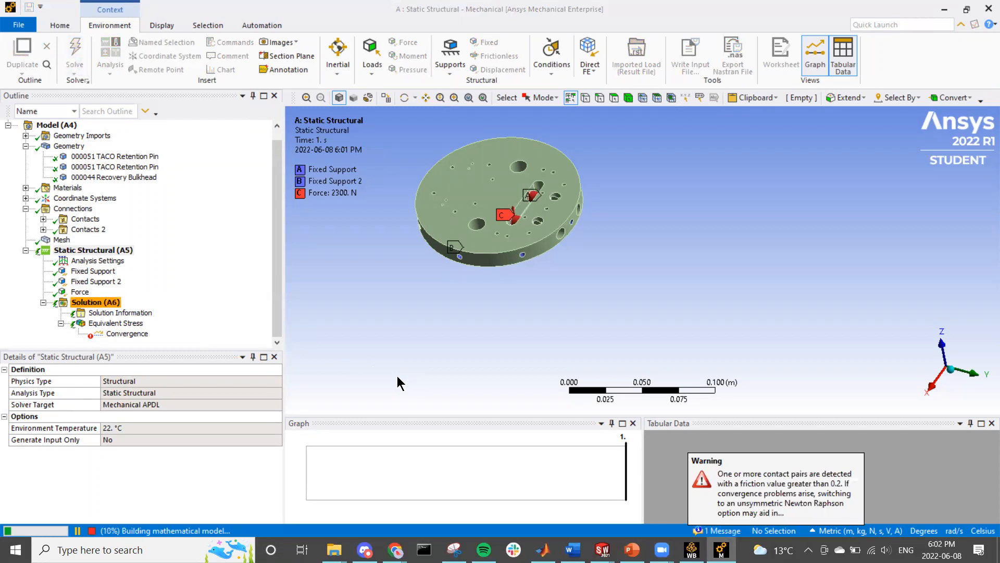
pyautogui.click(711, 485)
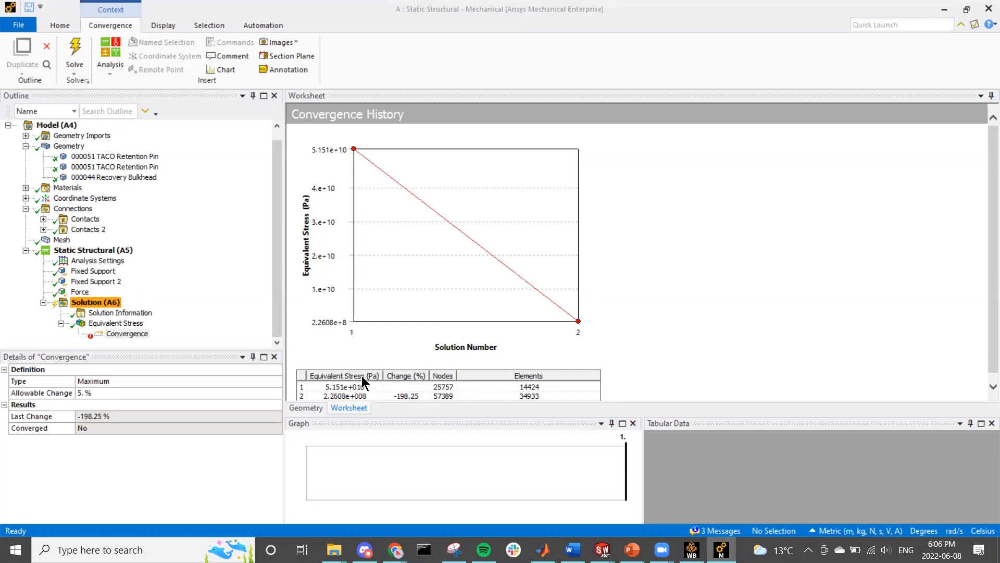
# - Display the Equivalent Stress result and examine the stress contours on the bulkhead and around the pin slot, then fit the model in view
pyautogui.click(110, 324)
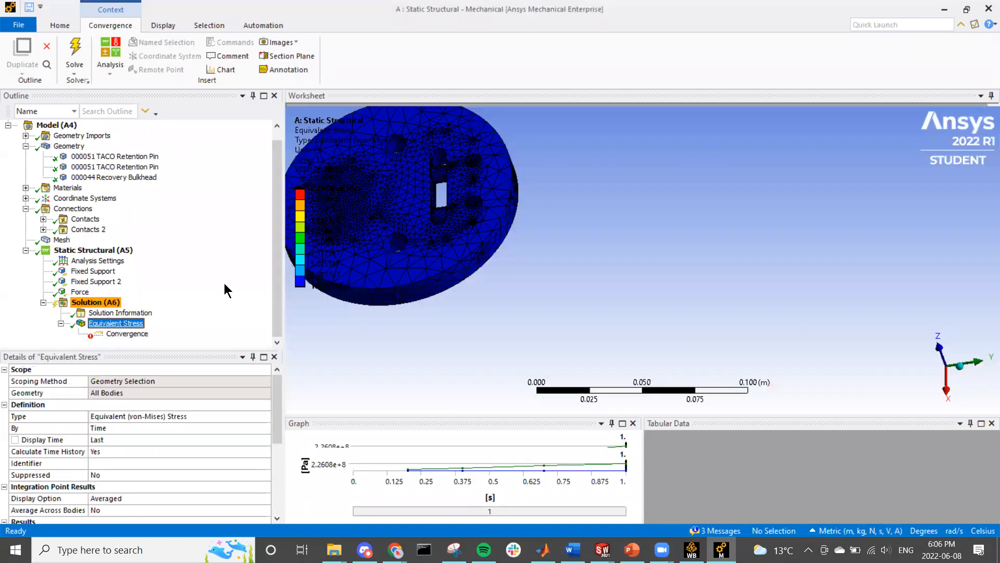
pyautogui.scroll(-3, 441, 222)
pyautogui.moveTo(446, 232); pyautogui.dragTo(522, 267)
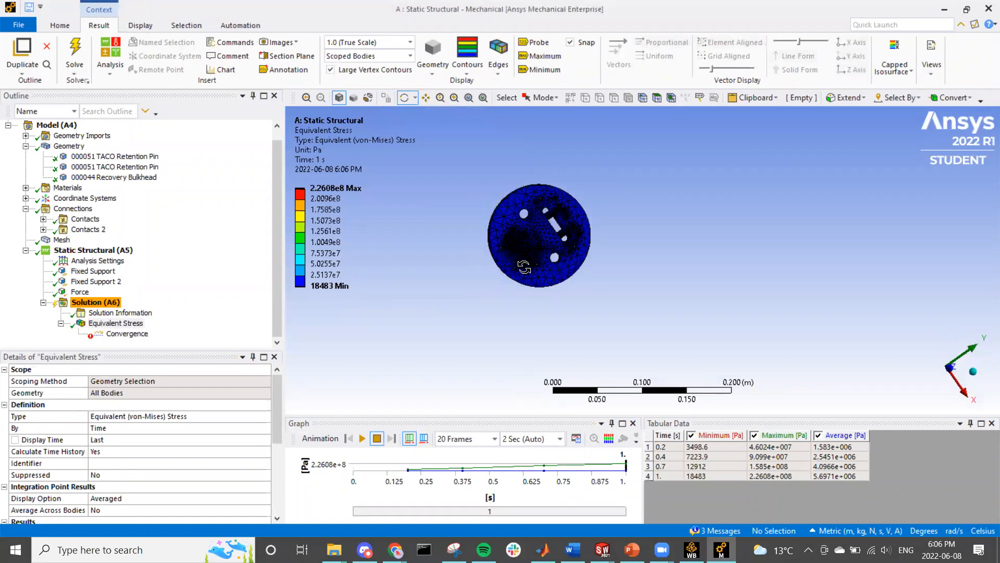
pyautogui.scroll(4, 523, 230)
pyautogui.keyDown('ctrl'); pyautogui.moveTo(565, 211); pyautogui.dragTo(631, 240, button='middle'); pyautogui.keyUp('ctrl')
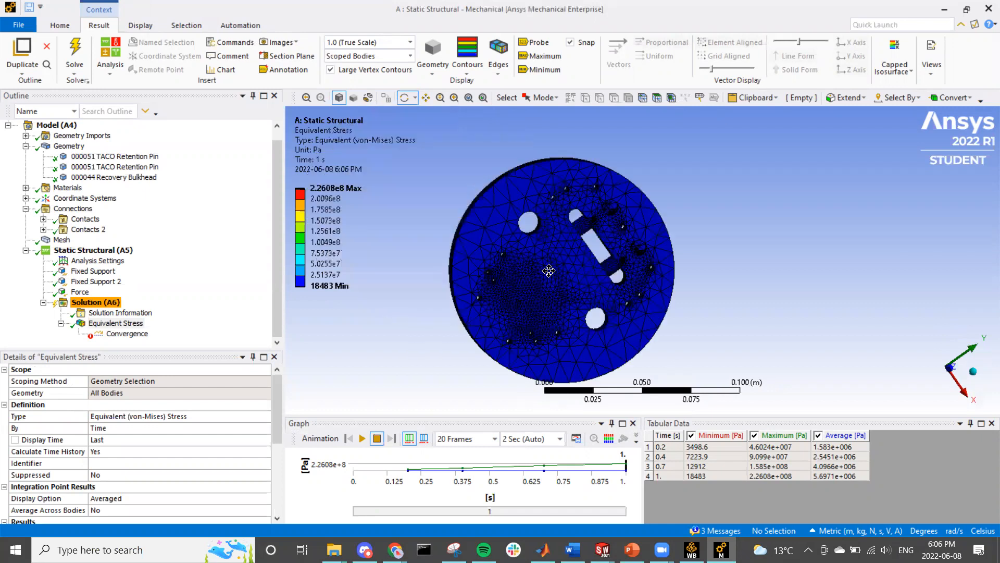
pyautogui.moveTo(541, 261); pyautogui.dragTo(492, 252, button='middle')
pyautogui.scroll(3, 492, 253)
pyautogui.moveTo(437, 141); pyautogui.dragTo(412, 231, button='middle')
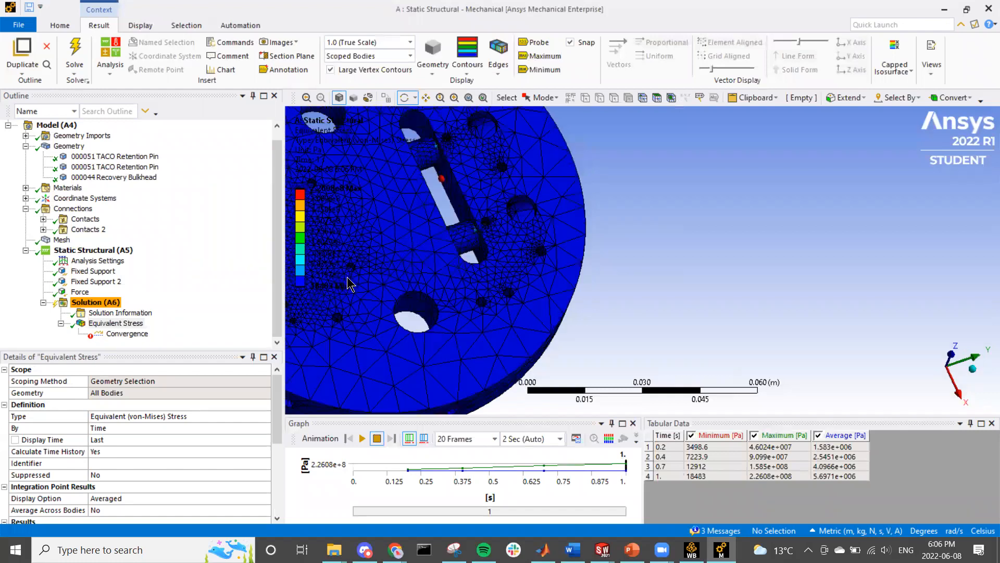
pyautogui.press('F7')
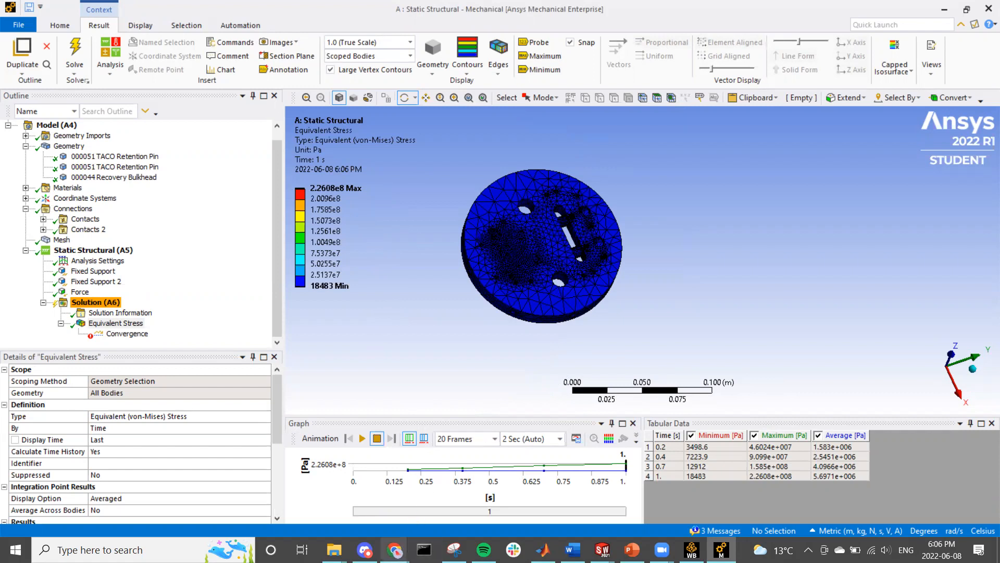
# - Switch to Chrome, search Google for "yield stress aluminum" and read the tensile yield strength of Aluminum 6061-T6
pyautogui.moveTo(394, 549)
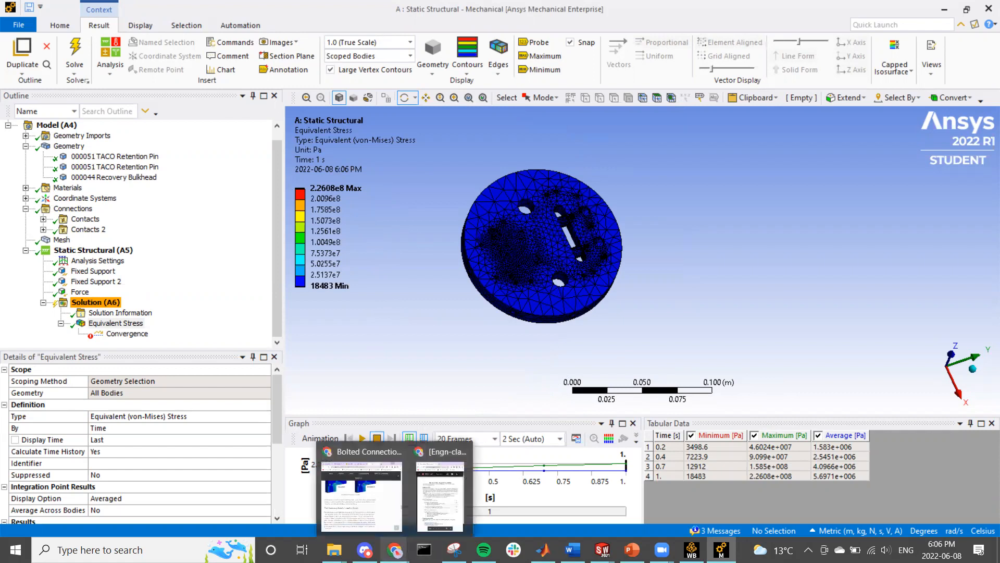
pyautogui.click(379, 503)
pyautogui.click(415, 114)
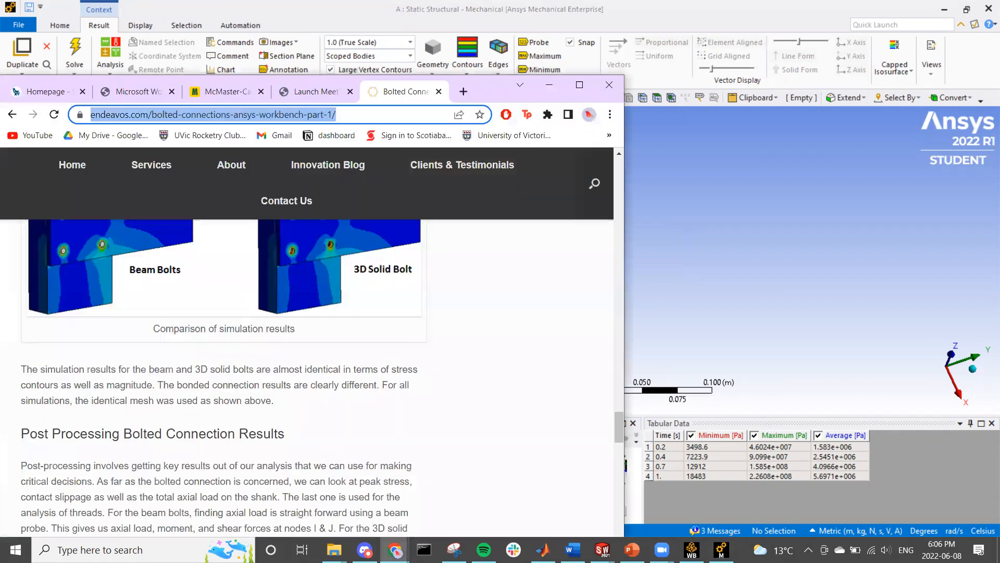
pyautogui.write('yield s')
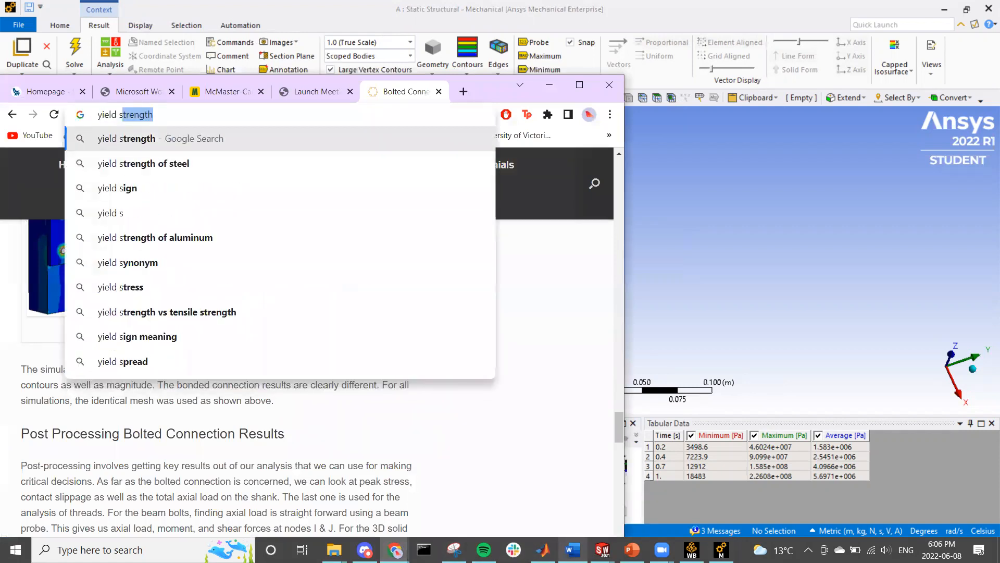
pyautogui.write('tress ')
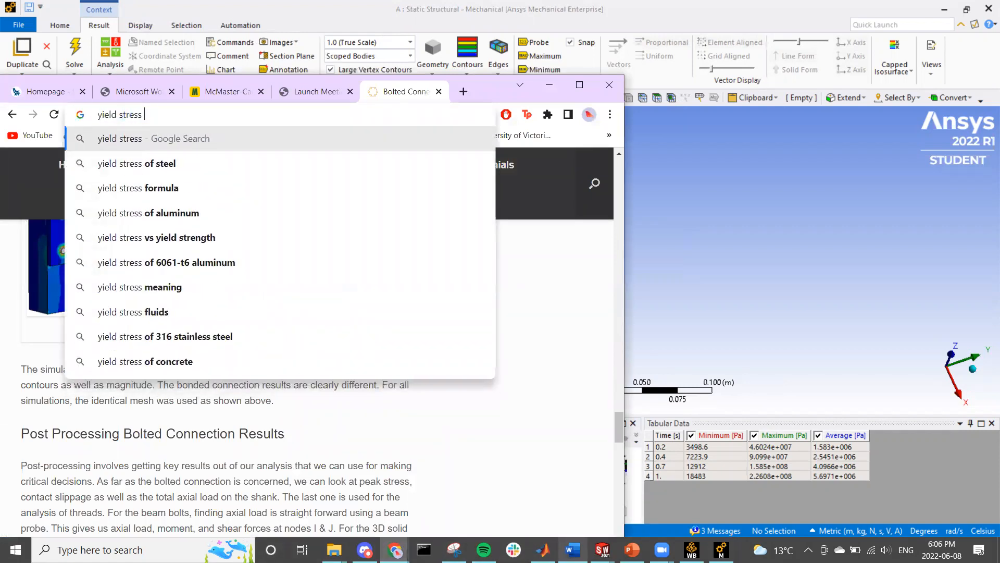
pyautogui.write('aluminum')
pyautogui.press('Return')
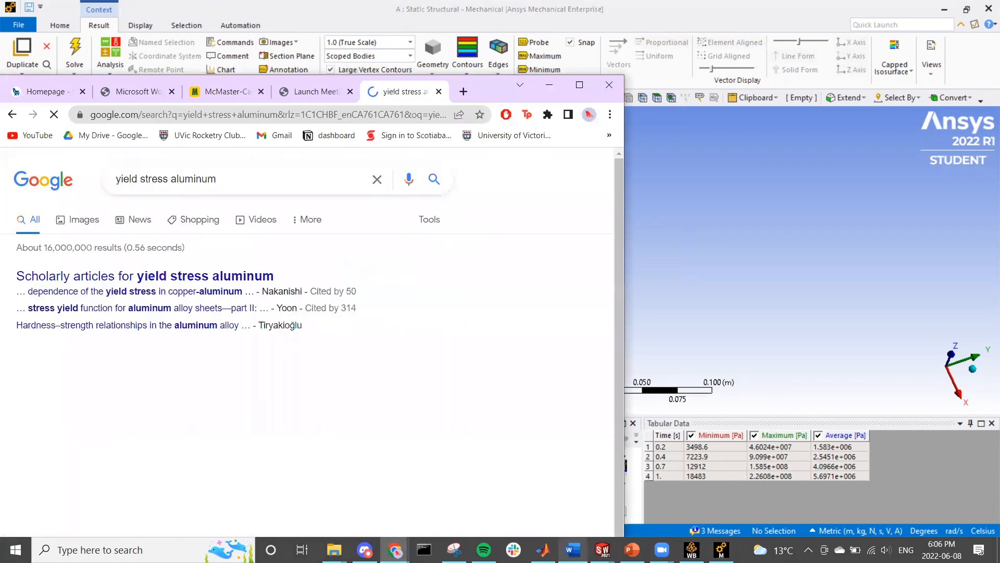
pyautogui.moveTo(602, 549)
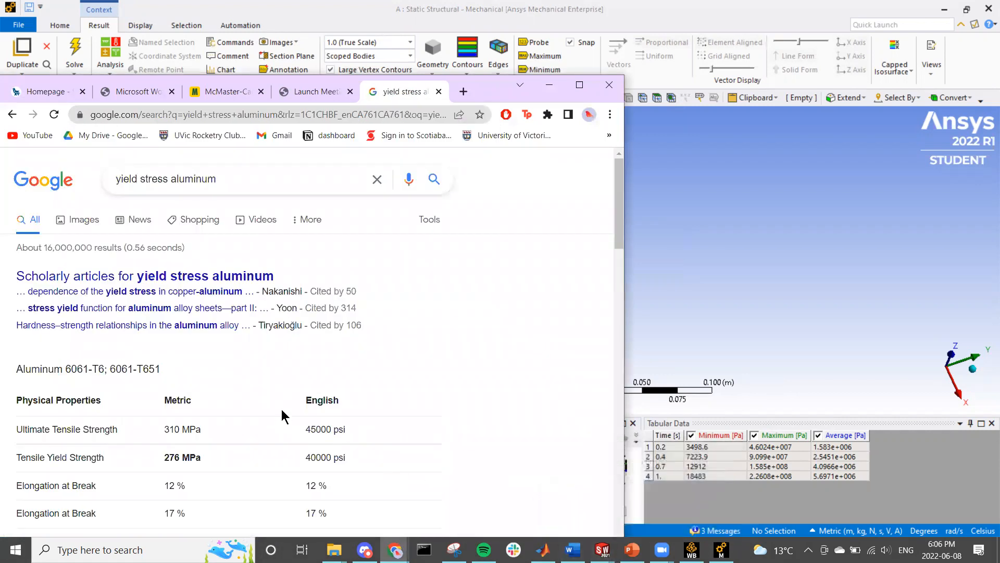
pyautogui.scroll(-2, 282, 417)
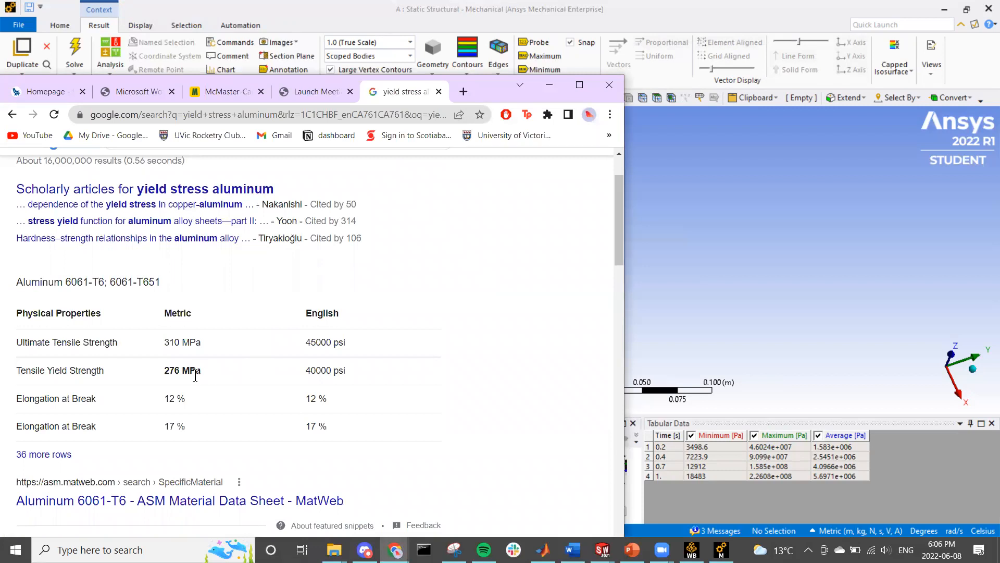
# - Return to Ansys Mechanical and examine the Equivalent Stress result on the bulkhead from several angles
pyautogui.click(548, 88)
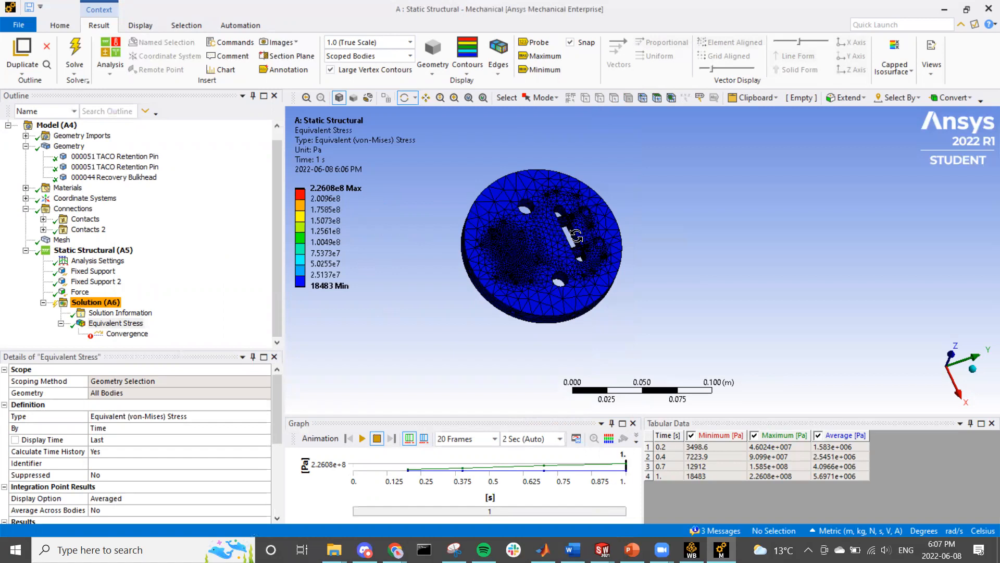
pyautogui.moveTo(576, 236); pyautogui.dragTo(574, 237)
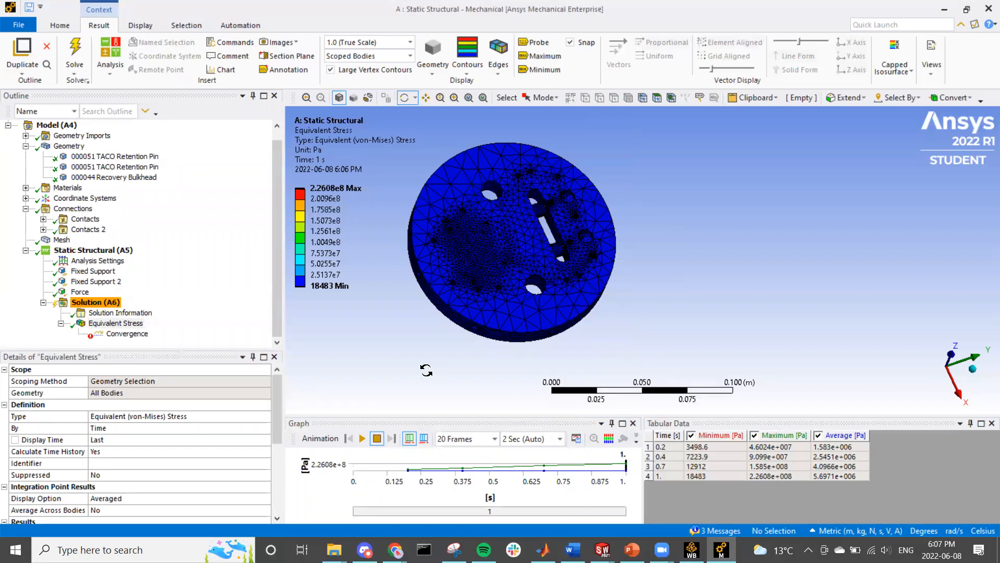
pyautogui.moveTo(418, 347); pyautogui.dragTo(422, 320)
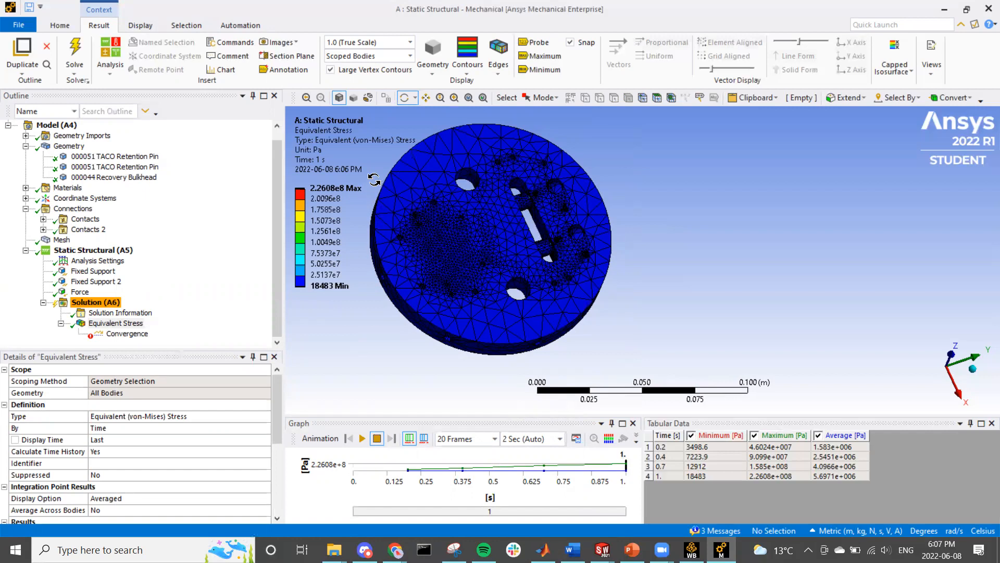
pyautogui.moveTo(371, 180); pyautogui.dragTo(402, 248)
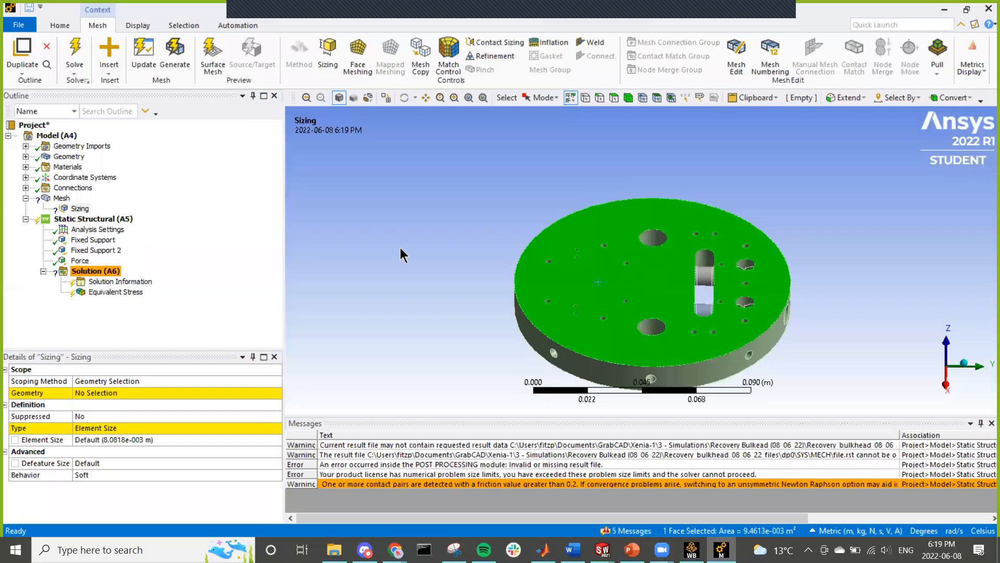
pyautogui.click(404, 245)
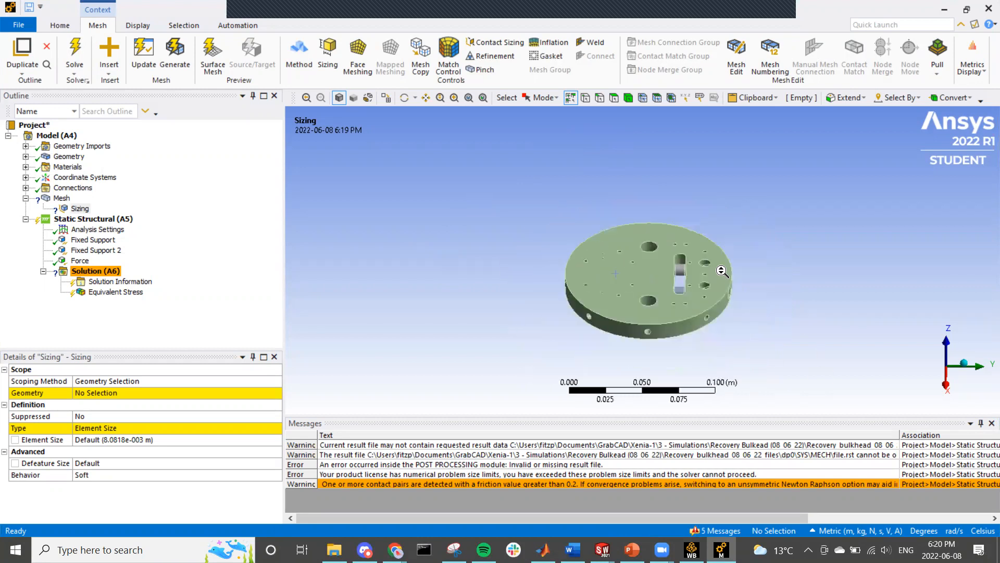
pyautogui.scroll(2, 721, 271)
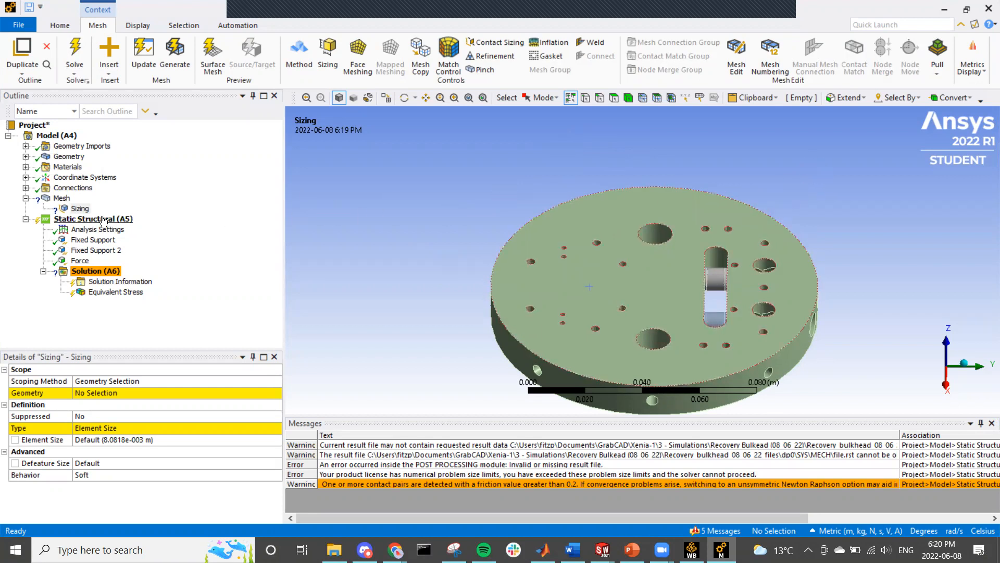
pyautogui.click(60, 199)
pyautogui.rightClick(56, 198)
pyautogui.moveTo(74, 207)
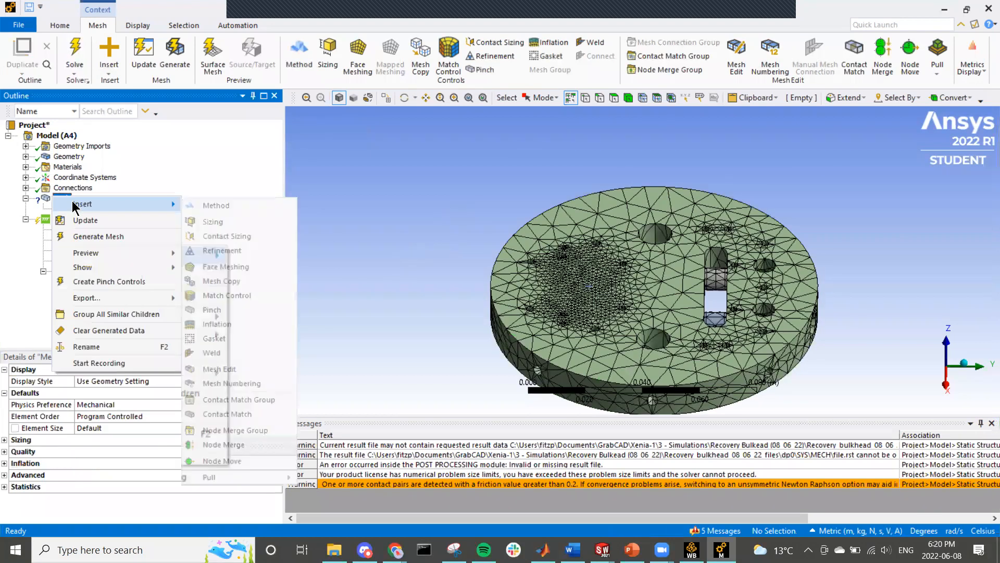
pyautogui.click(364, 233)
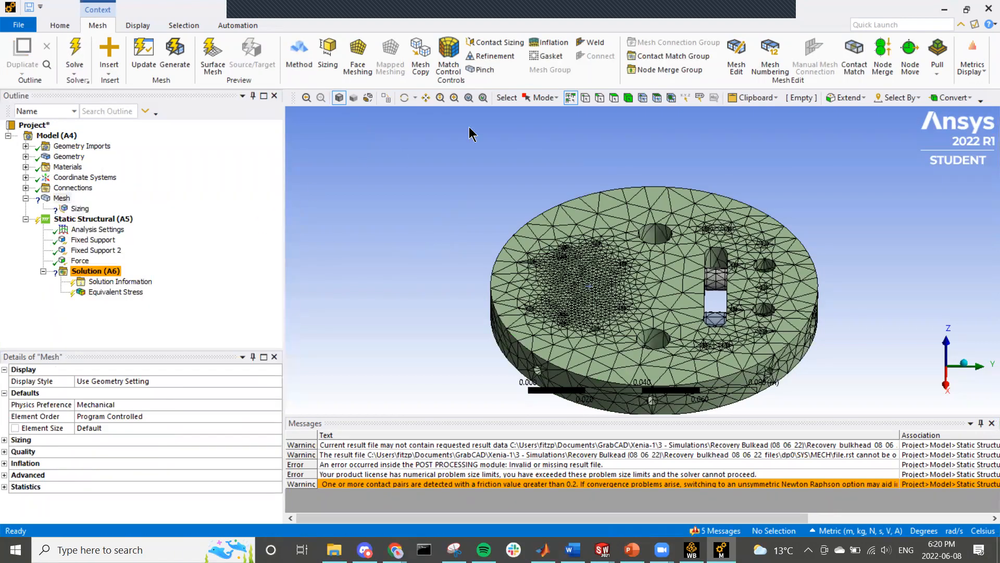
# - Switch to body selection and scope the mesh Sizing control to the bulkhead and both retention pins
pyautogui.click(585, 98)
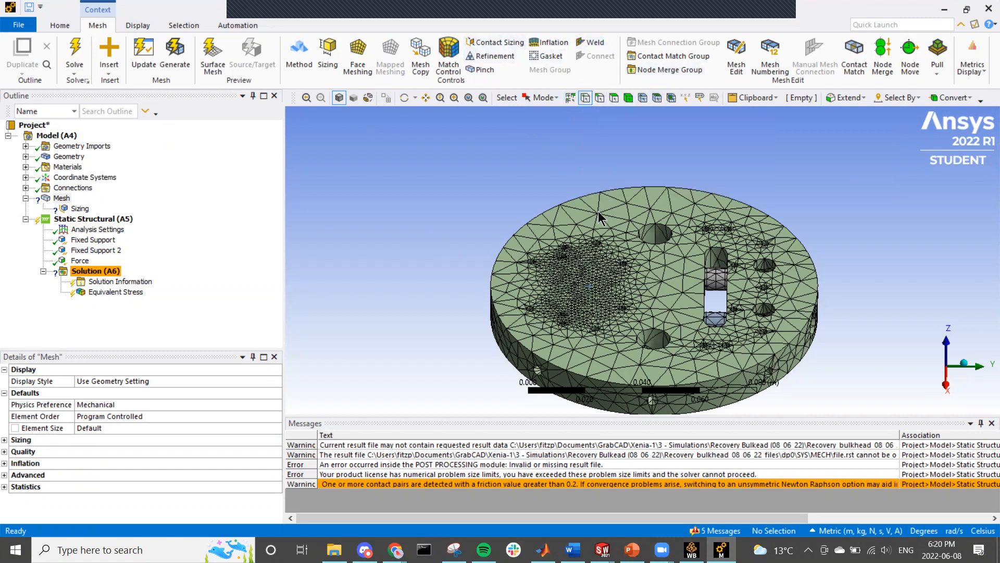
pyautogui.click(600, 98)
pyautogui.click(614, 99)
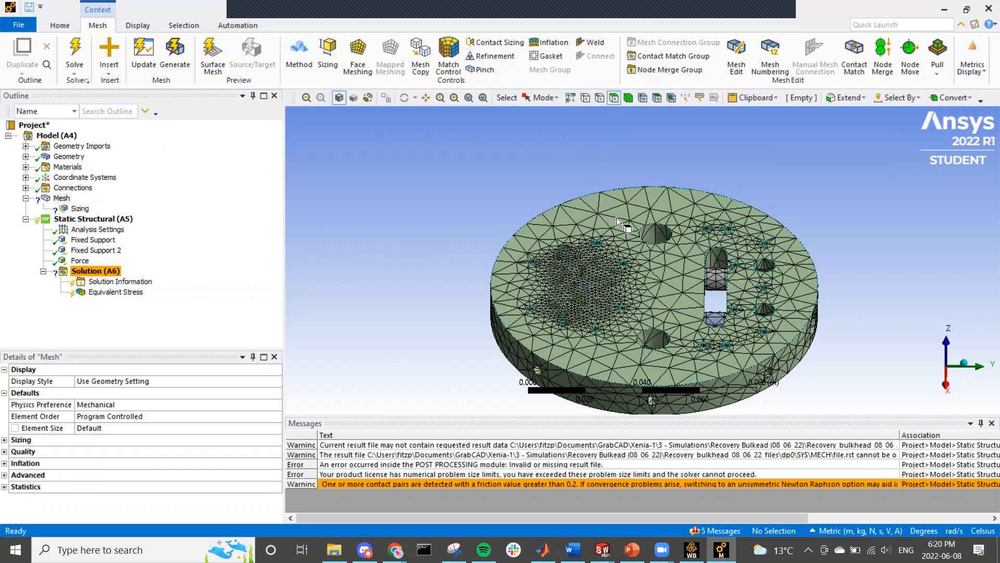
pyautogui.click(628, 98)
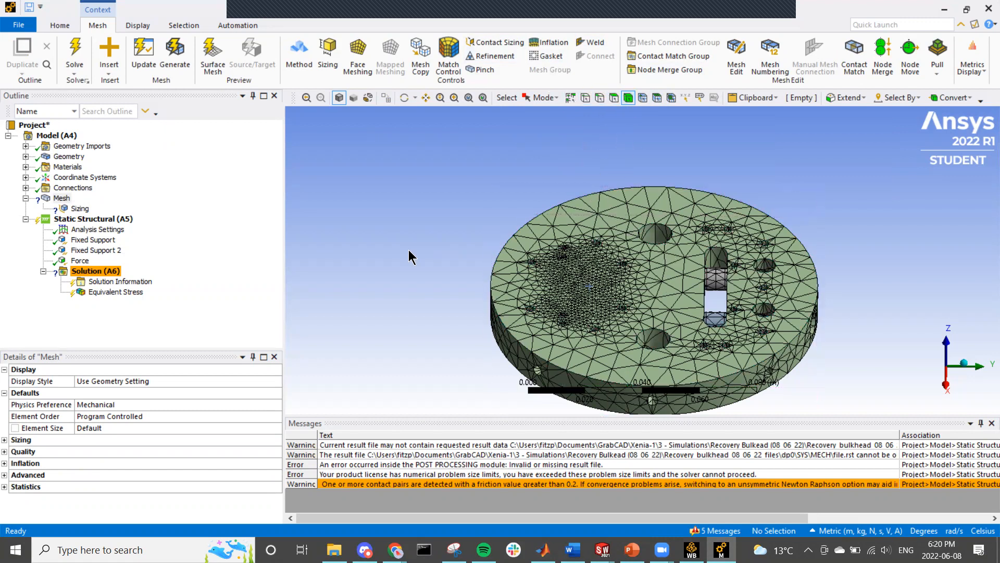
pyautogui.click(80, 209)
pyautogui.click(565, 290)
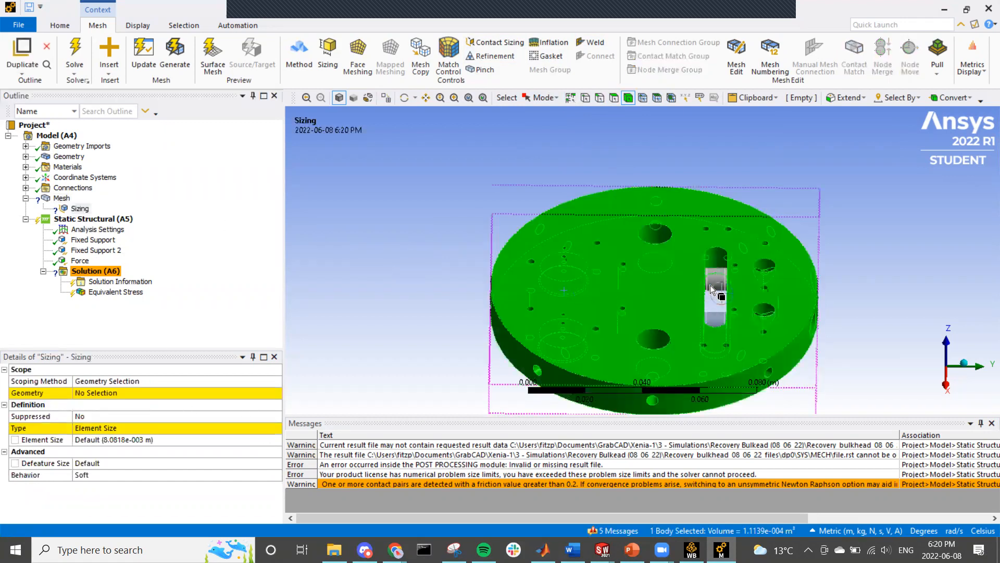
pyautogui.keyDown('ctrl'); pyautogui.click(711, 308); pyautogui.keyUp('ctrl')
pyautogui.keyDown('ctrl'); pyautogui.click(711, 321); pyautogui.keyUp('ctrl')
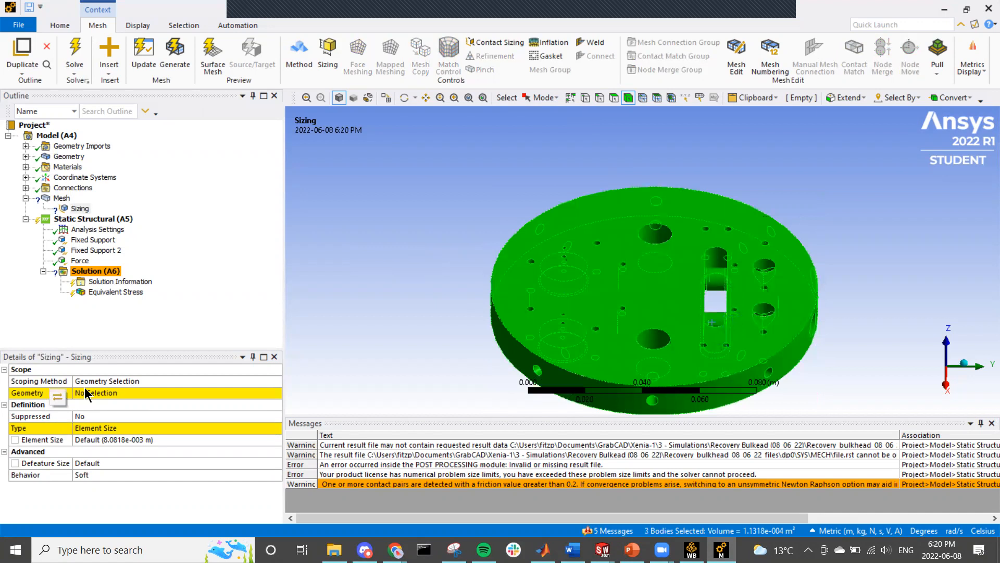
pyautogui.click(90, 393)
pyautogui.click(98, 392)
# - Set the body sizing's element size to 0.001 m
pyautogui.click(128, 440)
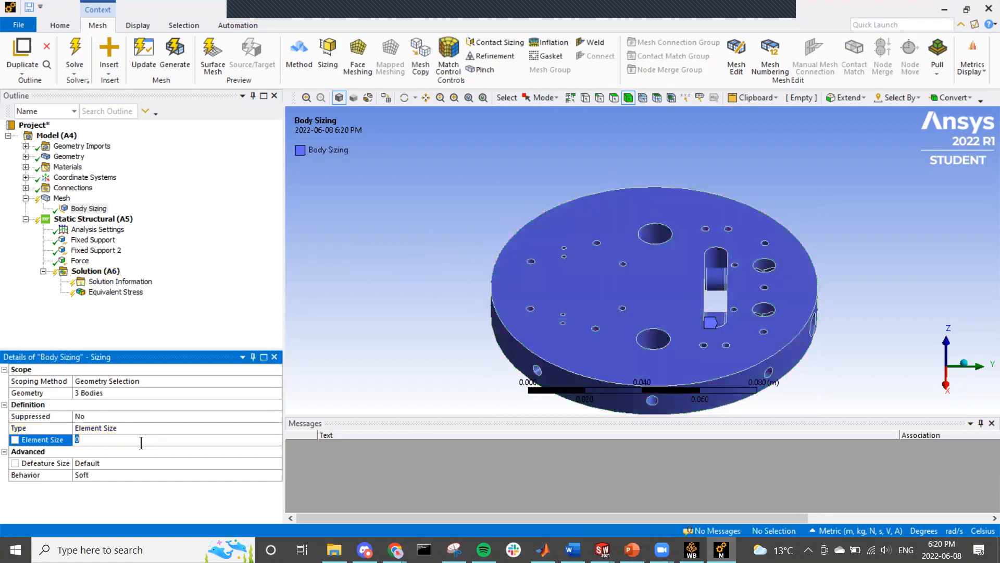
pyautogui.write('0.')
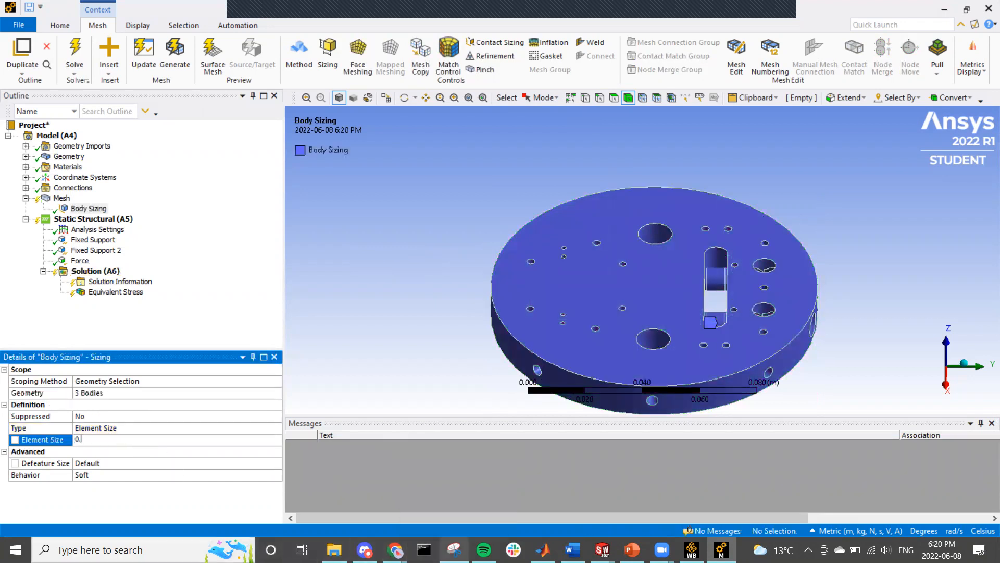
pyautogui.write('001')
# - Generate the assembly's mesh with the new body sizing
pyautogui.click(62, 198)
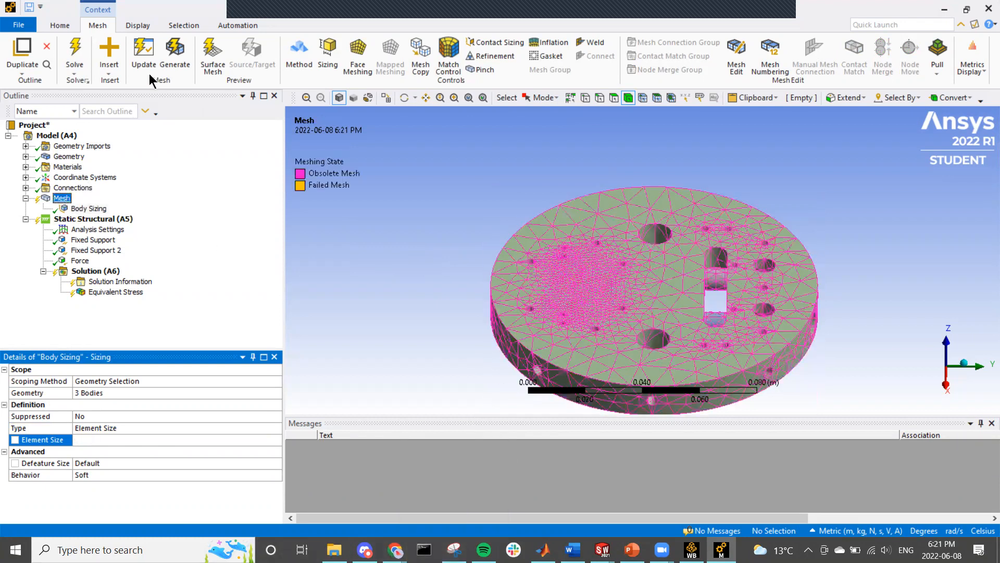
pyautogui.click(177, 52)
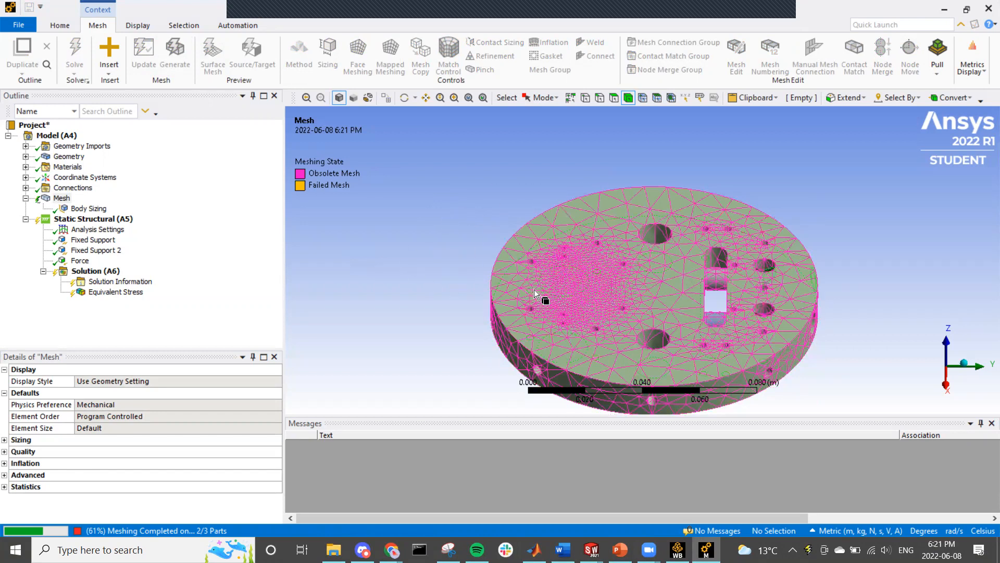
pyautogui.click(602, 233)
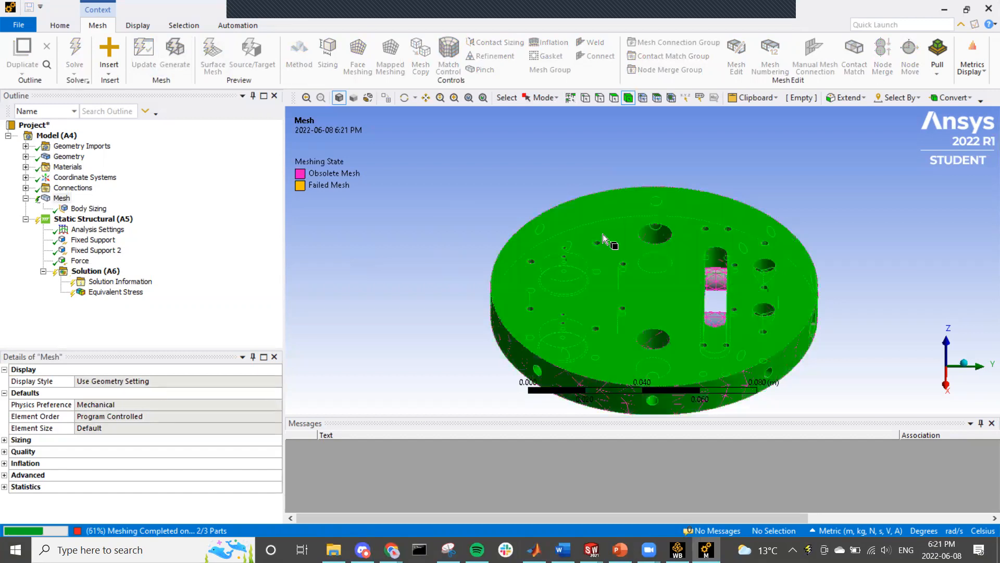